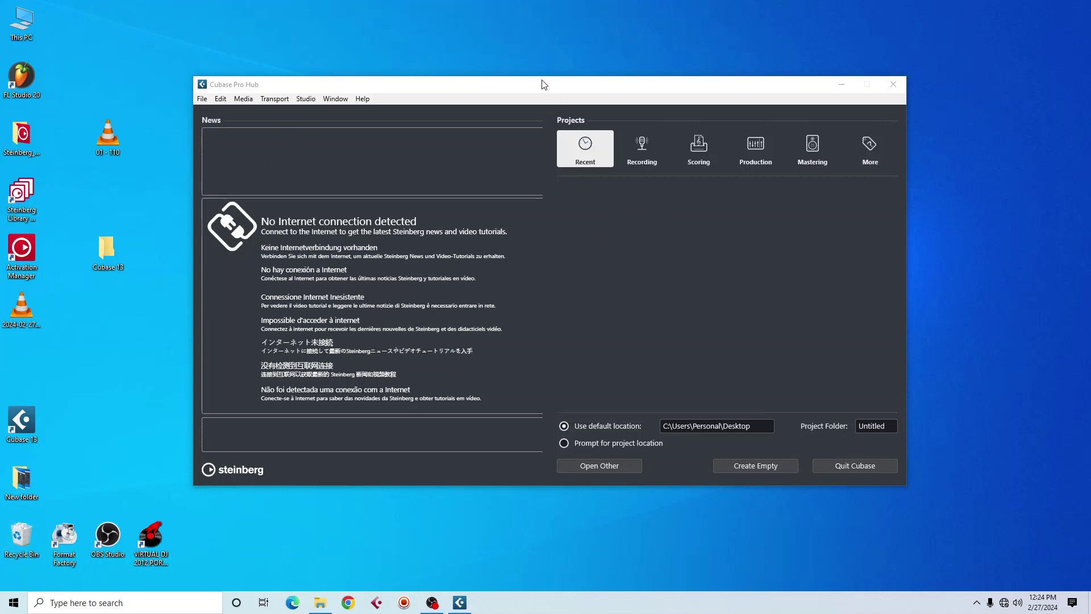
Browse the Recording, Scoring, Production and Mastering project template categories.
left_click_drag(542, 85, 529, 95)
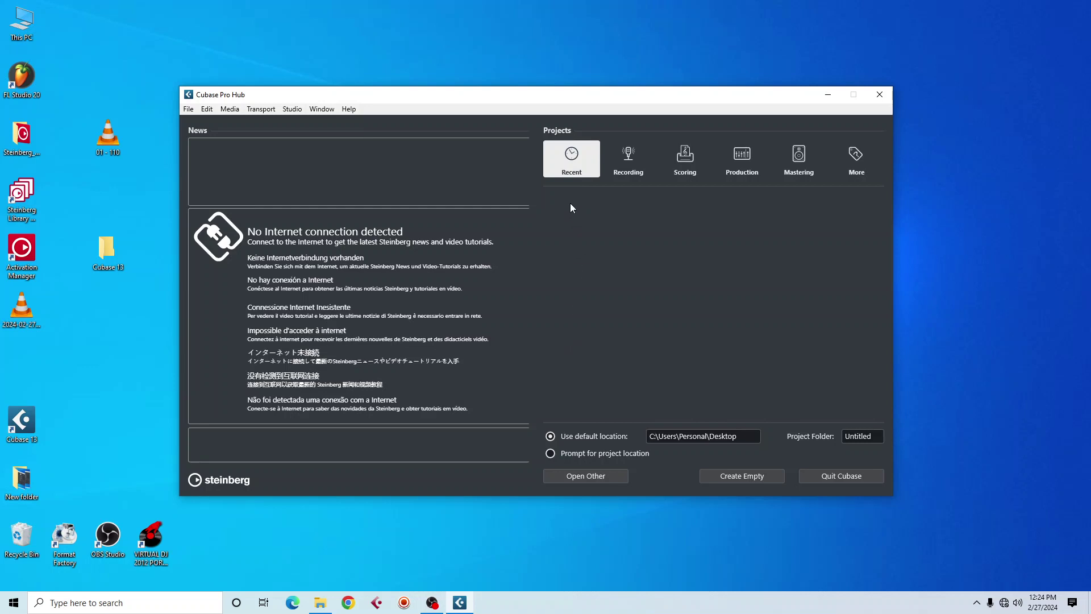
left_click(629, 167)
left_click(687, 169)
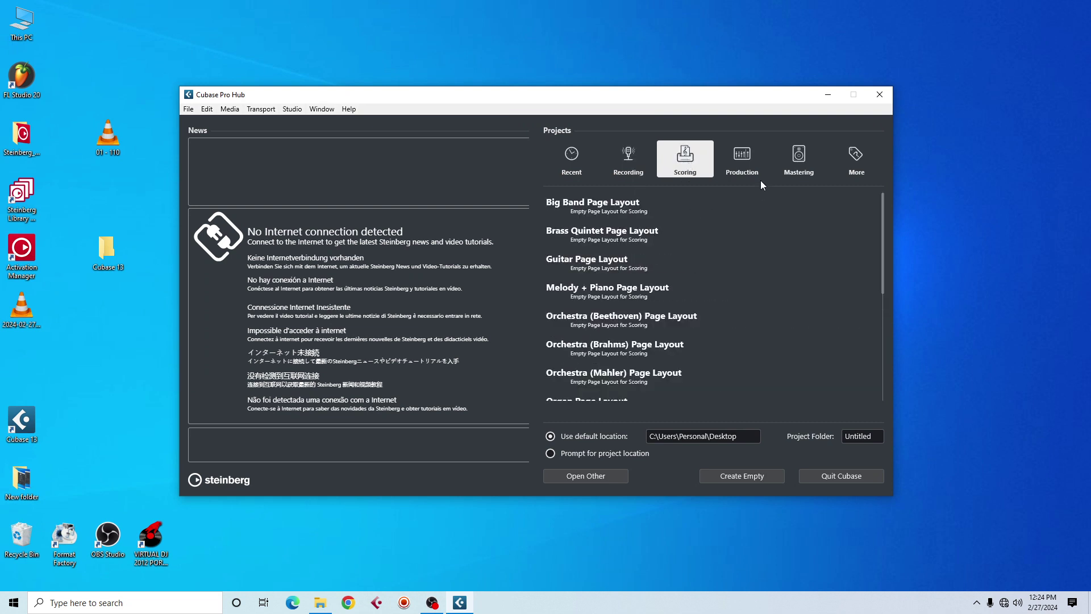
left_click(749, 165)
left_click(799, 161)
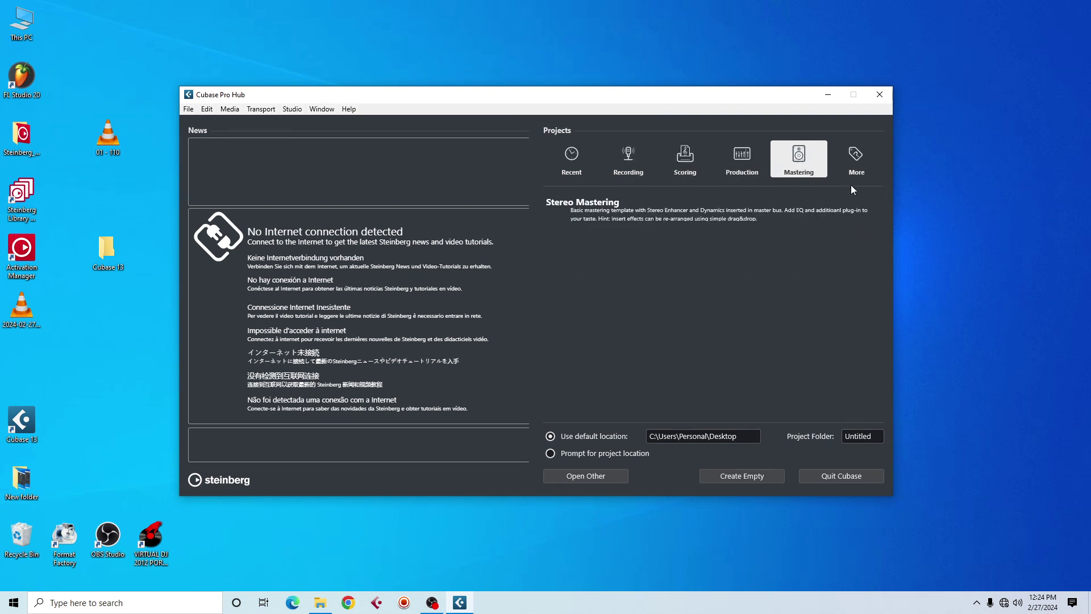
Start creating a project from the Empty template in the More category, using the option to prompt for the project location.
left_click(857, 157)
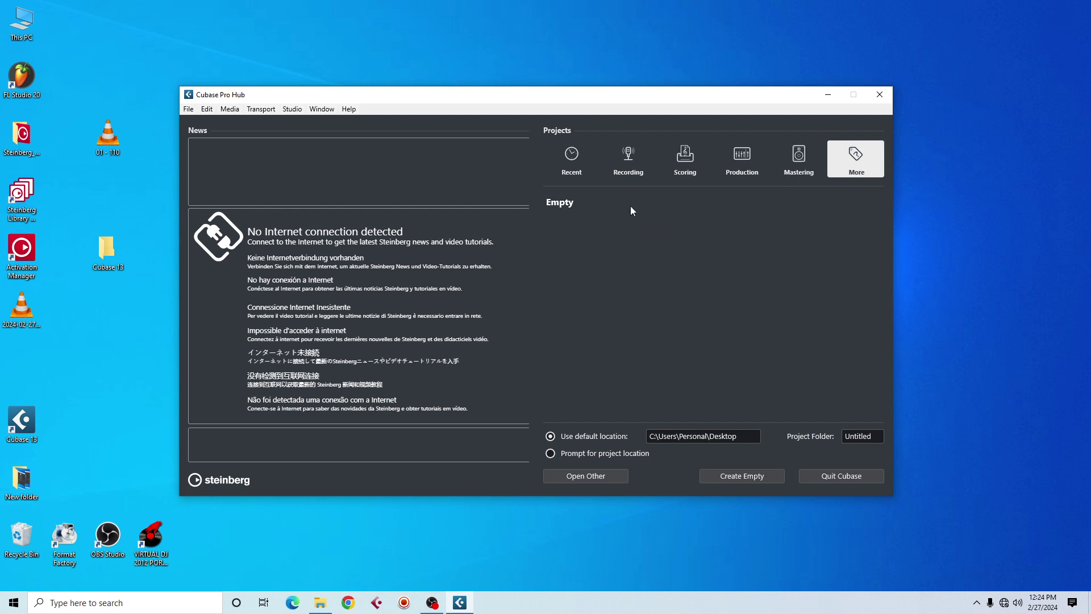
left_click(578, 207)
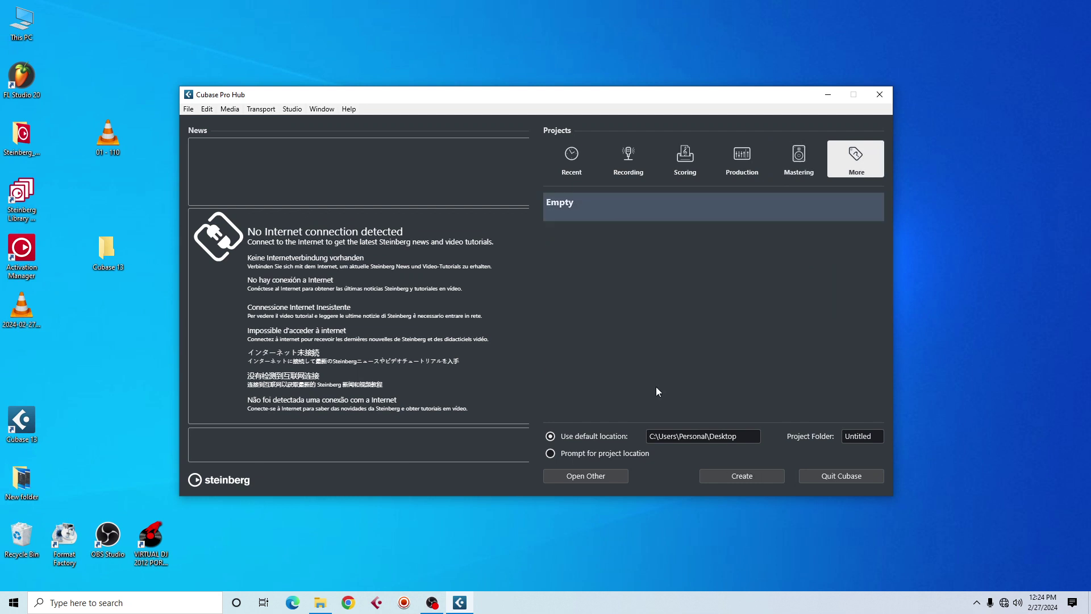
left_click(548, 457)
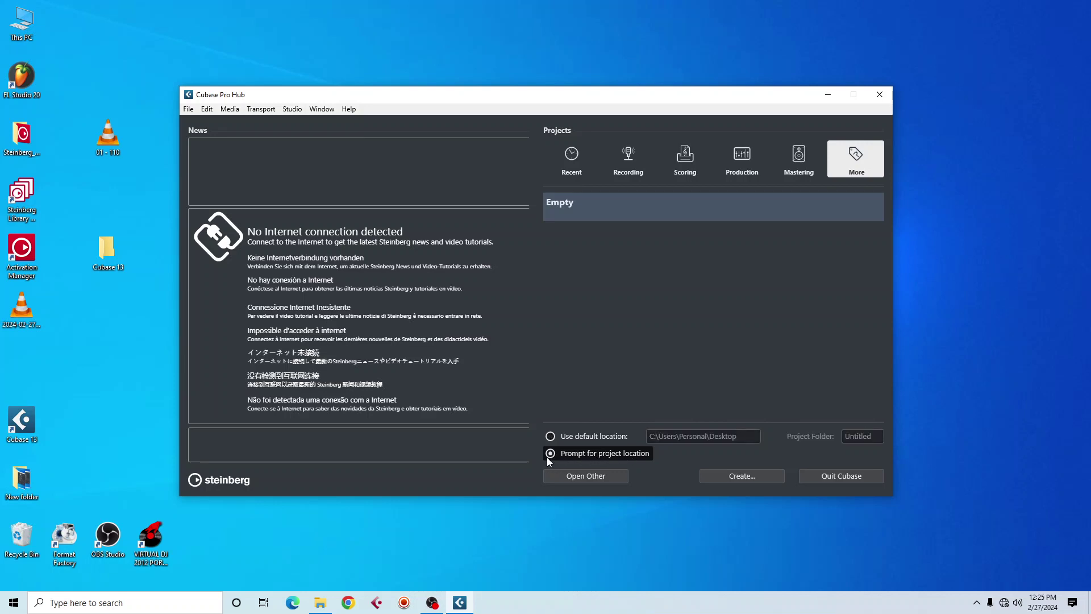
left_click(759, 477)
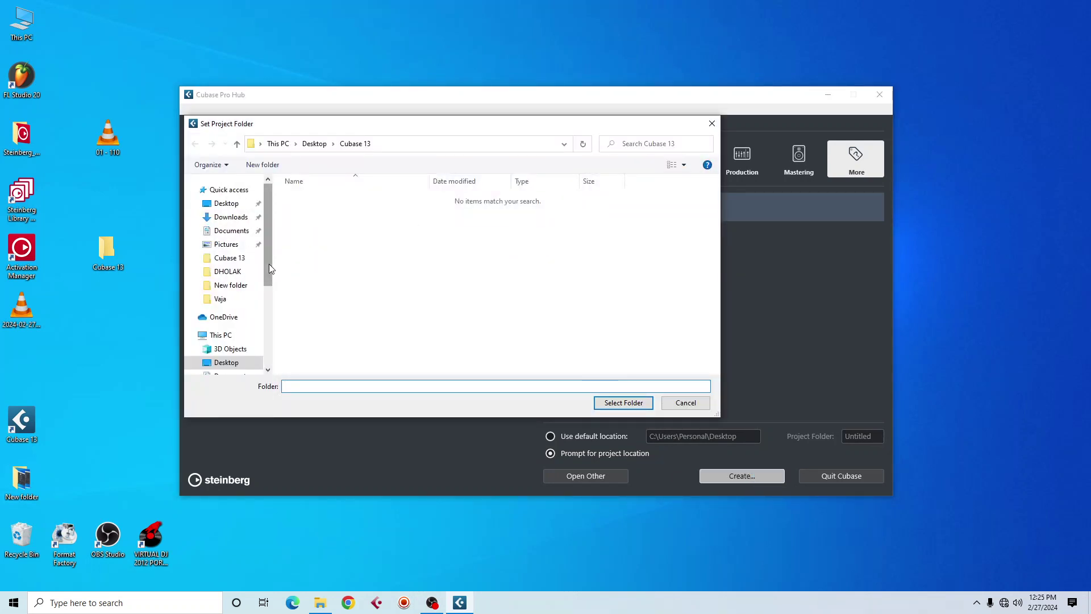
Set the Cubase 13 folder on the Desktop as the project folder.
mouse_move(268, 263)
left_mouse_down()
mouse_move(265, 305)
mouse_move(268, 274)
left_mouse_up()
left_click(235, 354)
left_click(236, 367)
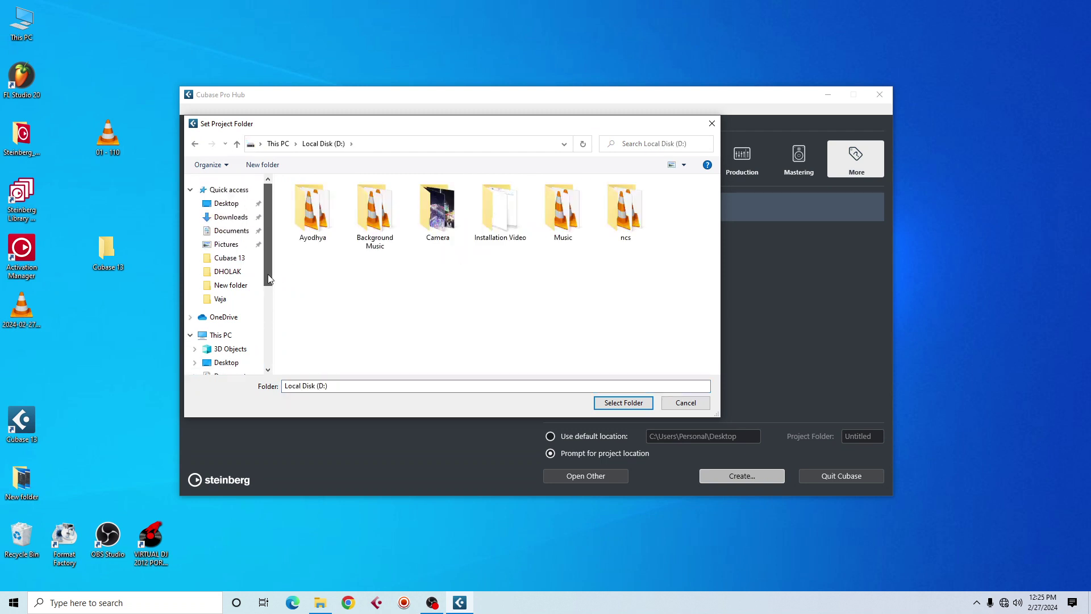
left_click(230, 204)
left_click(295, 242)
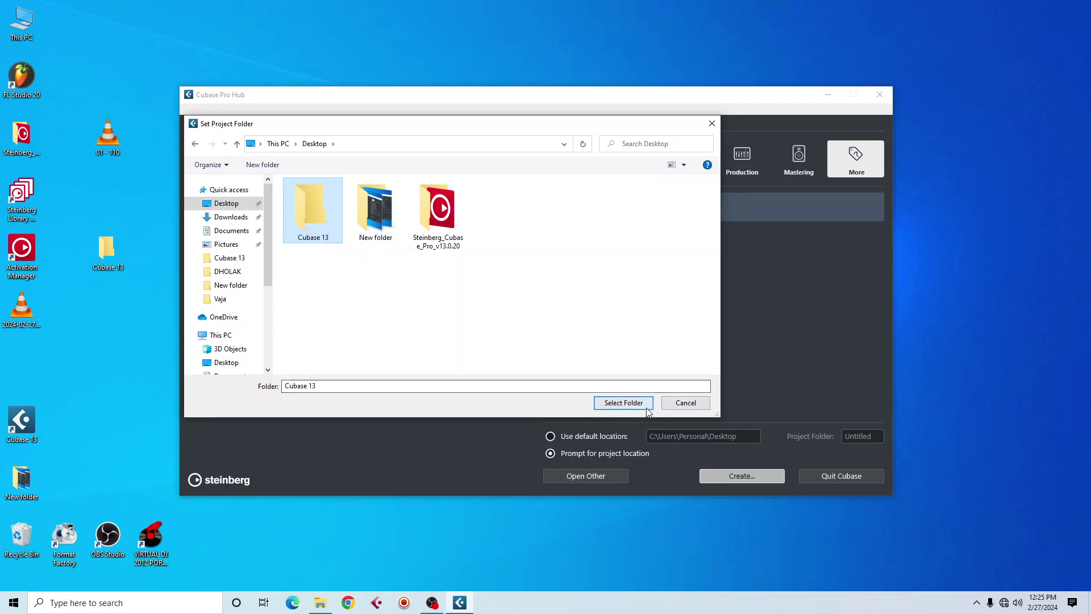
left_click(623, 403)
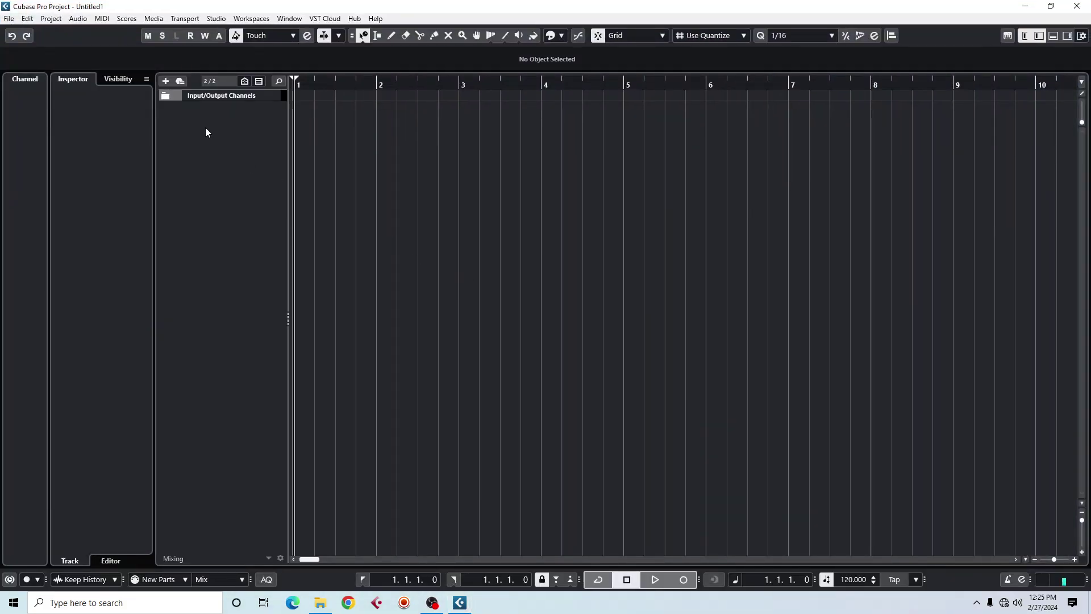
left_click(205, 127)
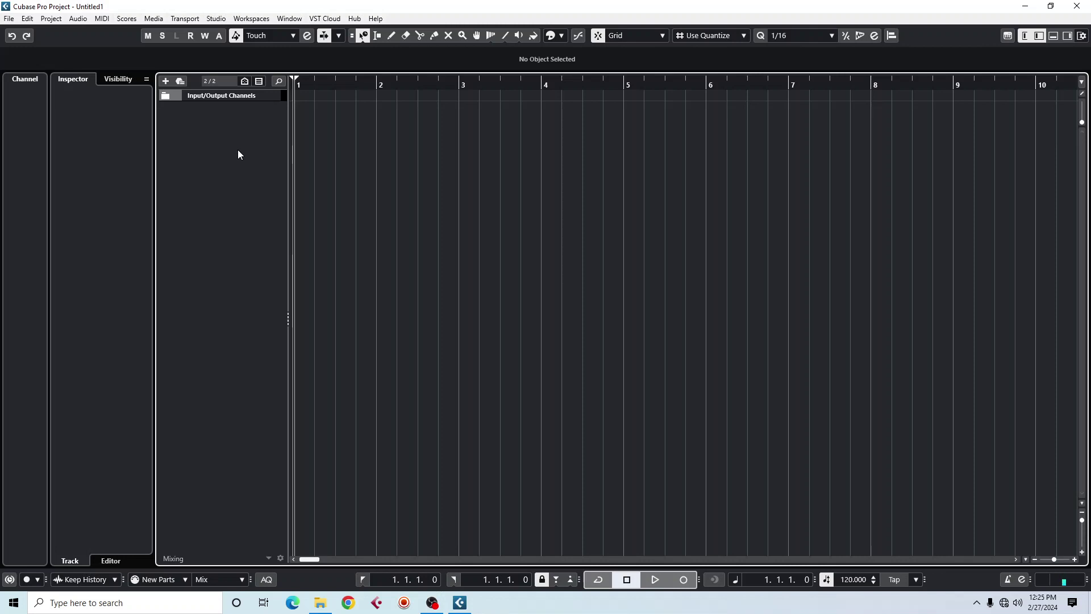
Select FL Studio ASIO as the audio system's ASIO driver in Studio Setup and confirm the driver switch.
left_click(216, 18)
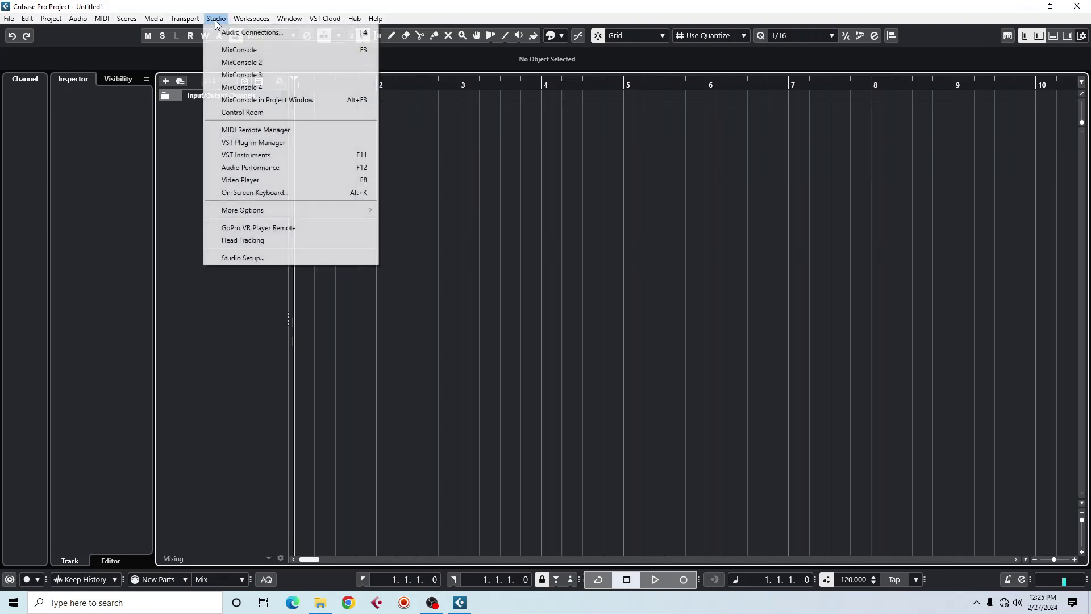
left_click(242, 258)
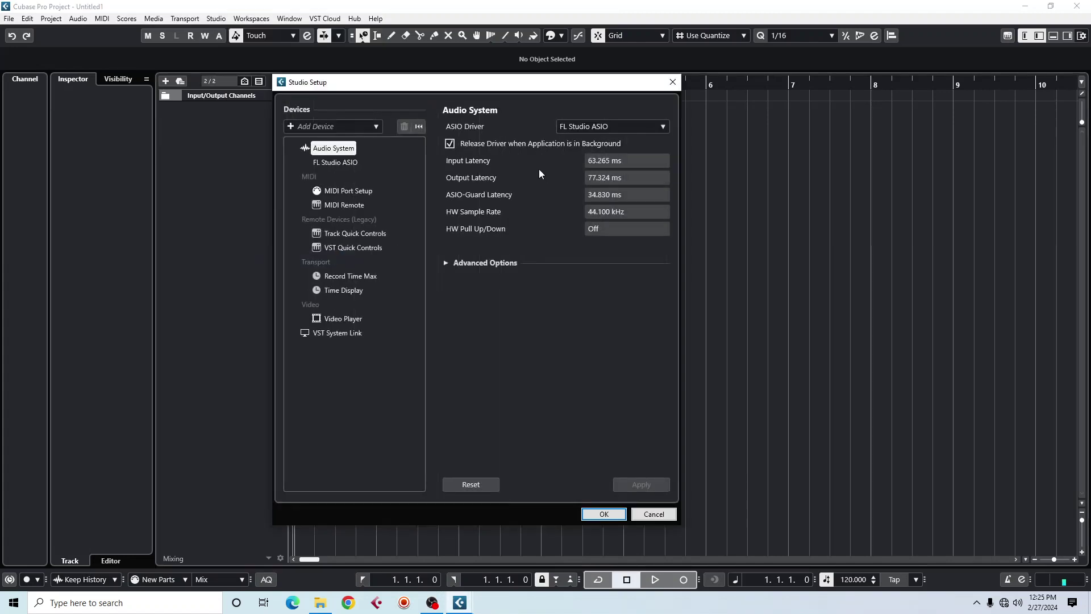
left_click(608, 128)
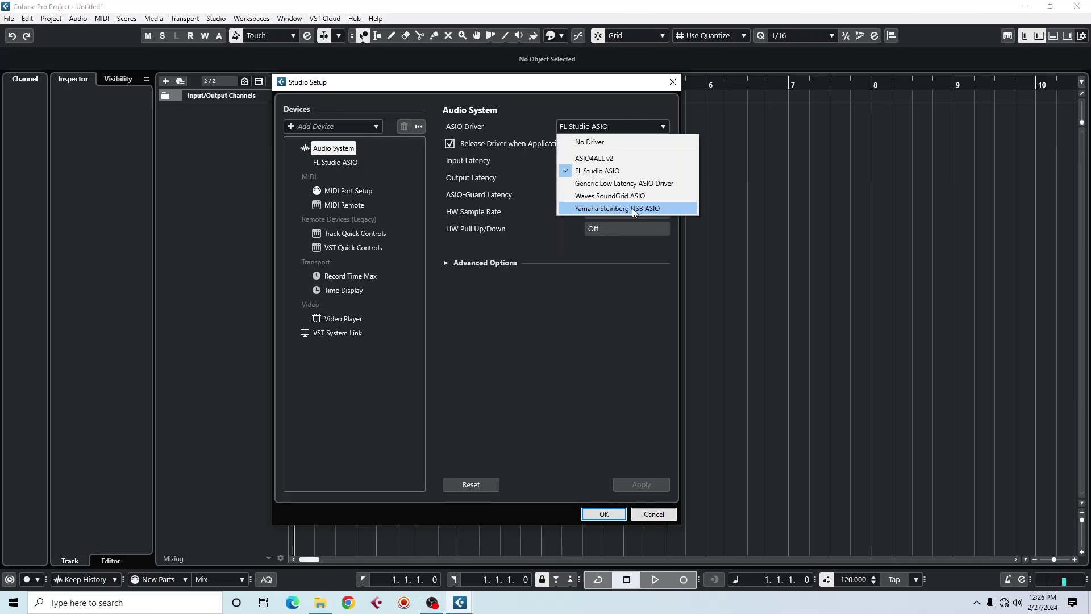
left_click(586, 173)
left_click(610, 269)
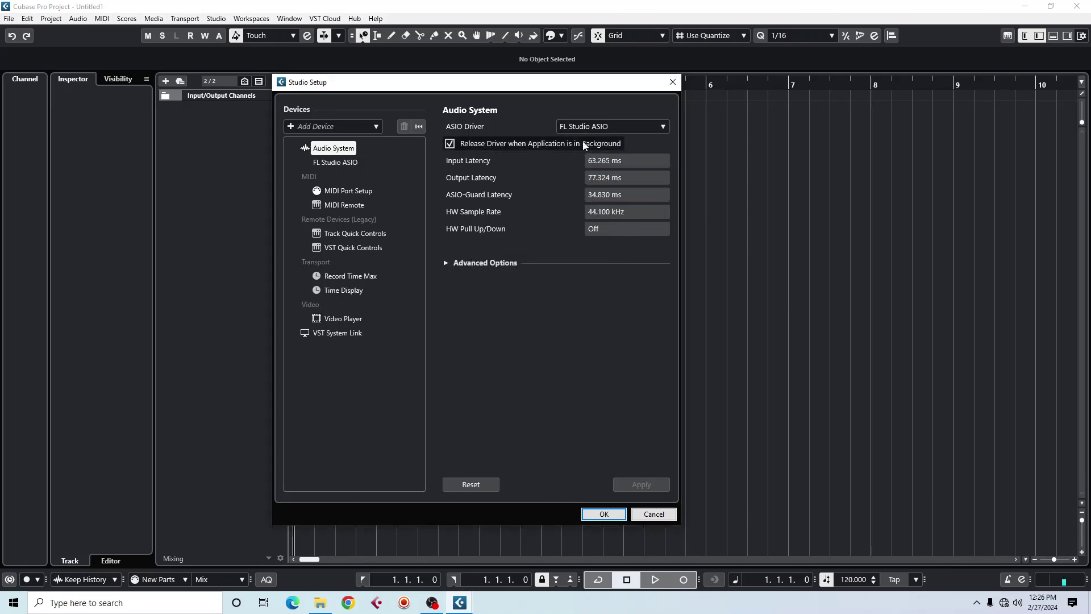
left_click(585, 127)
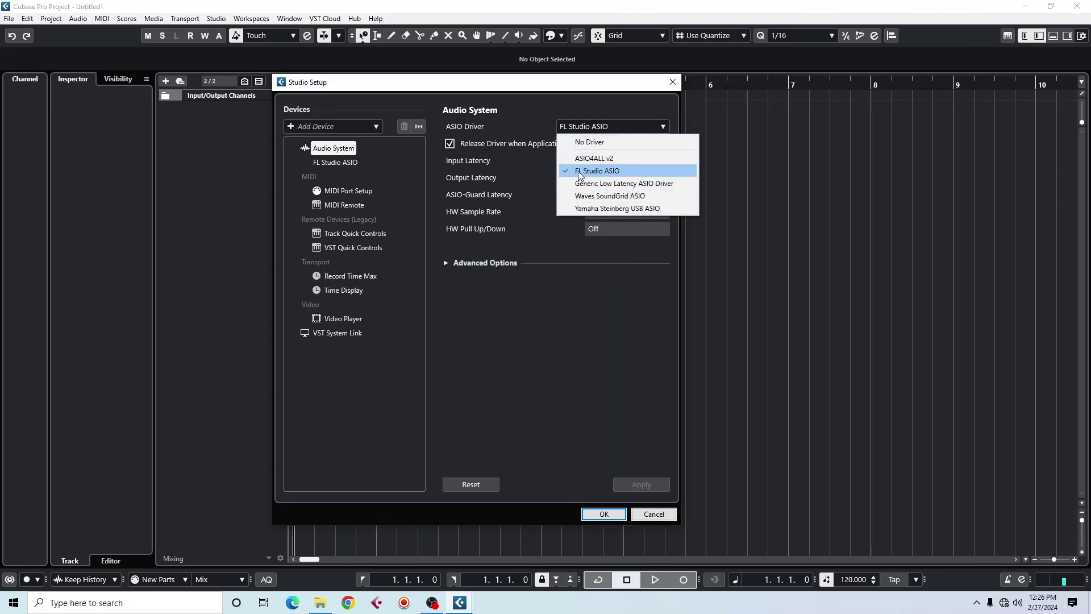
left_click(621, 171)
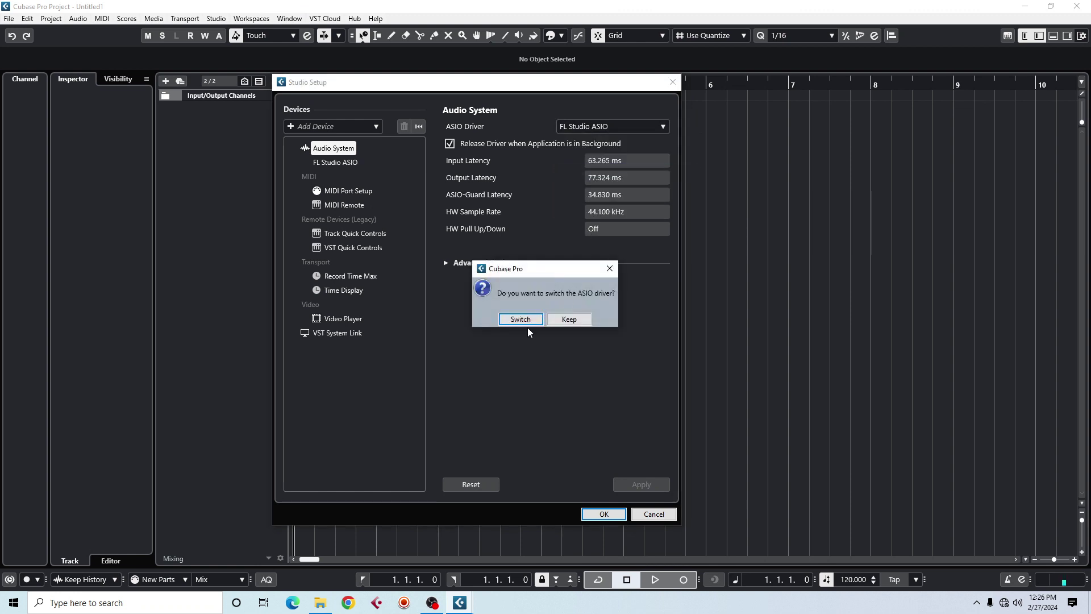
left_click(520, 320)
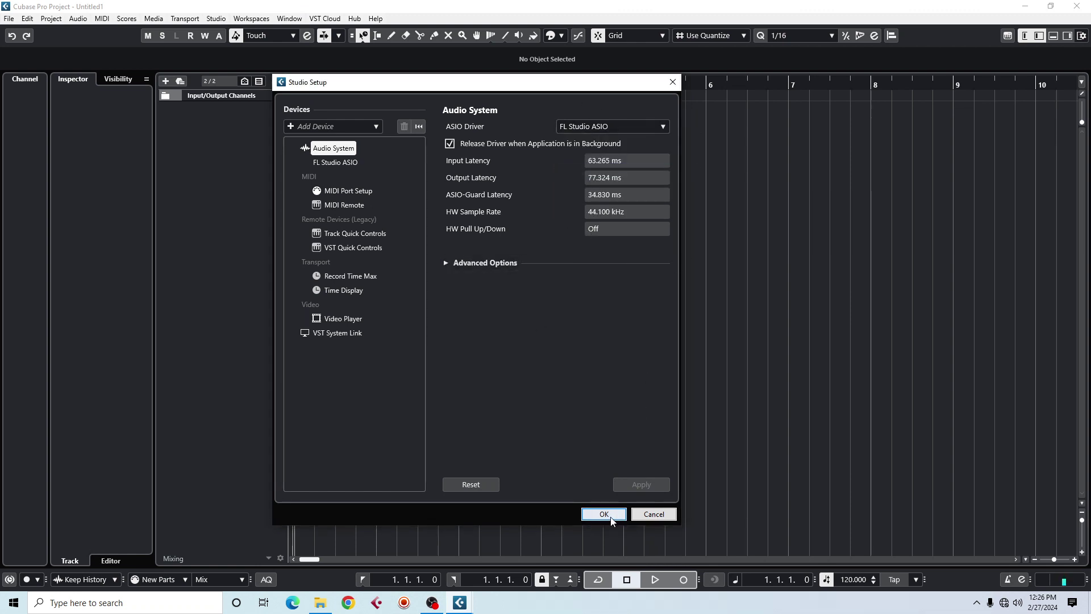
left_click(604, 515)
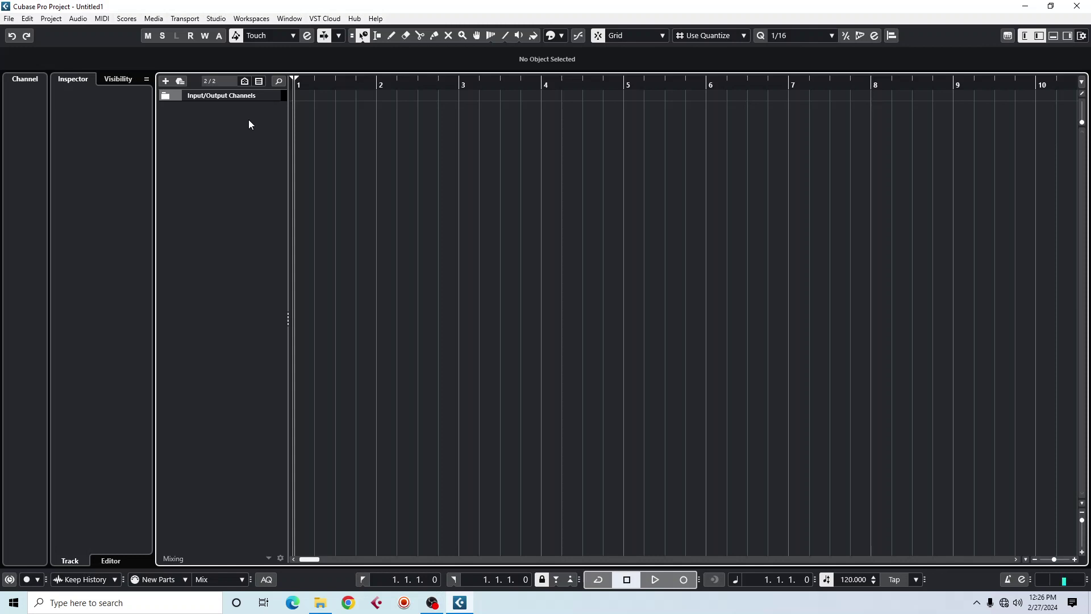
Import the audio file 01 - 110 from the Desktop with all import options left unchecked.
left_click(9, 19)
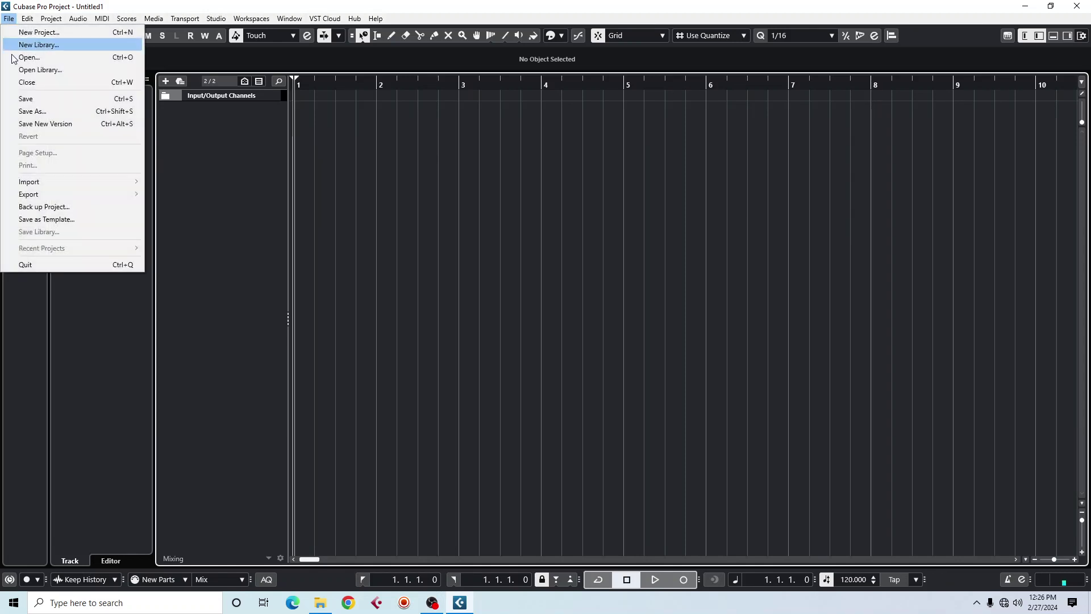
mouse_move(30, 183)
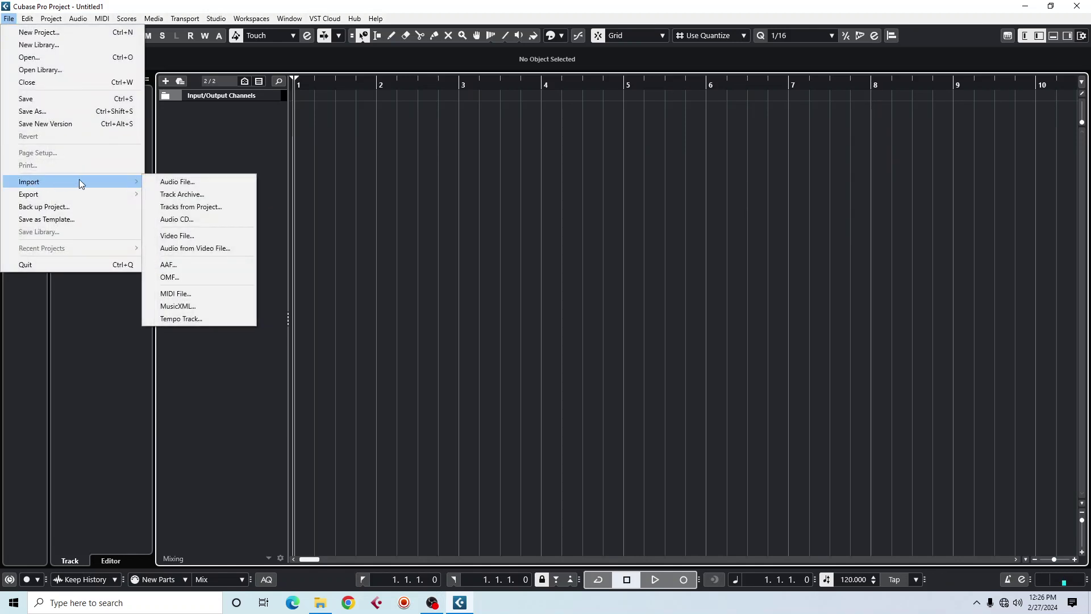
left_click(182, 181)
left_click(320, 128)
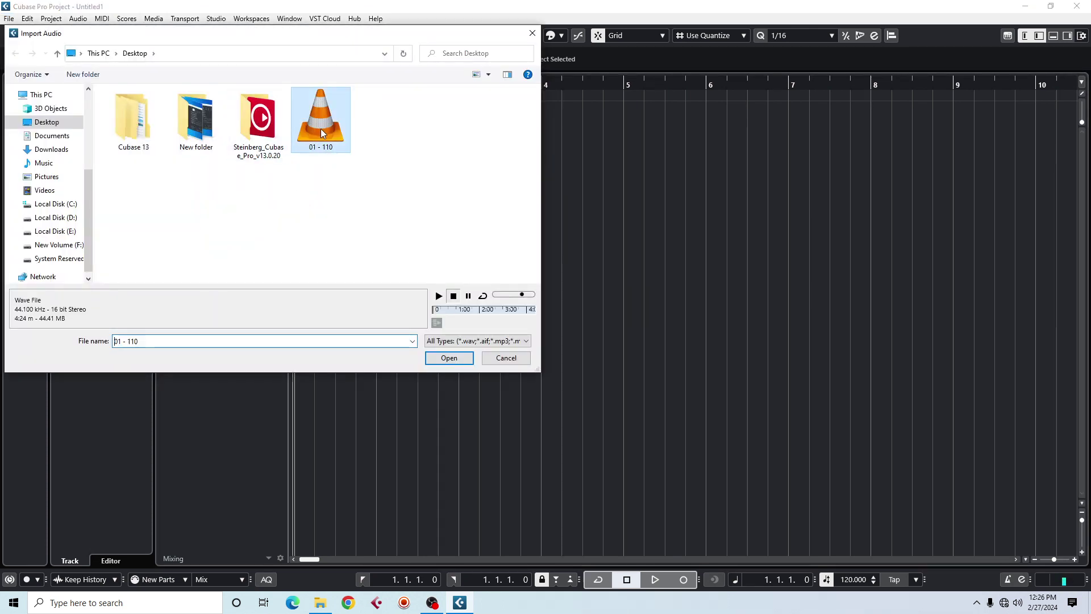
left_click(449, 359)
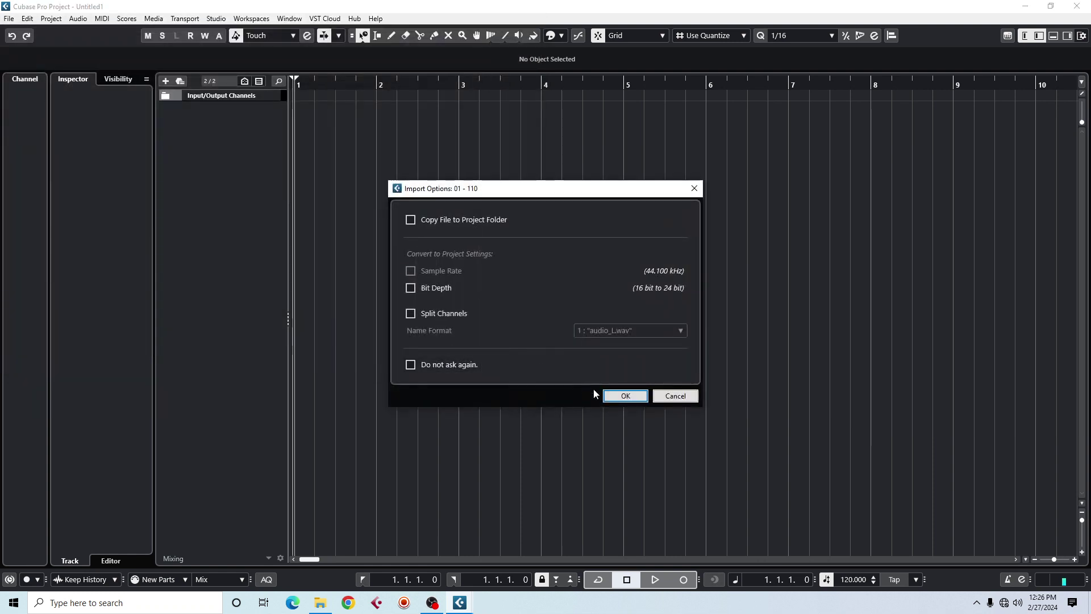
left_click(616, 397)
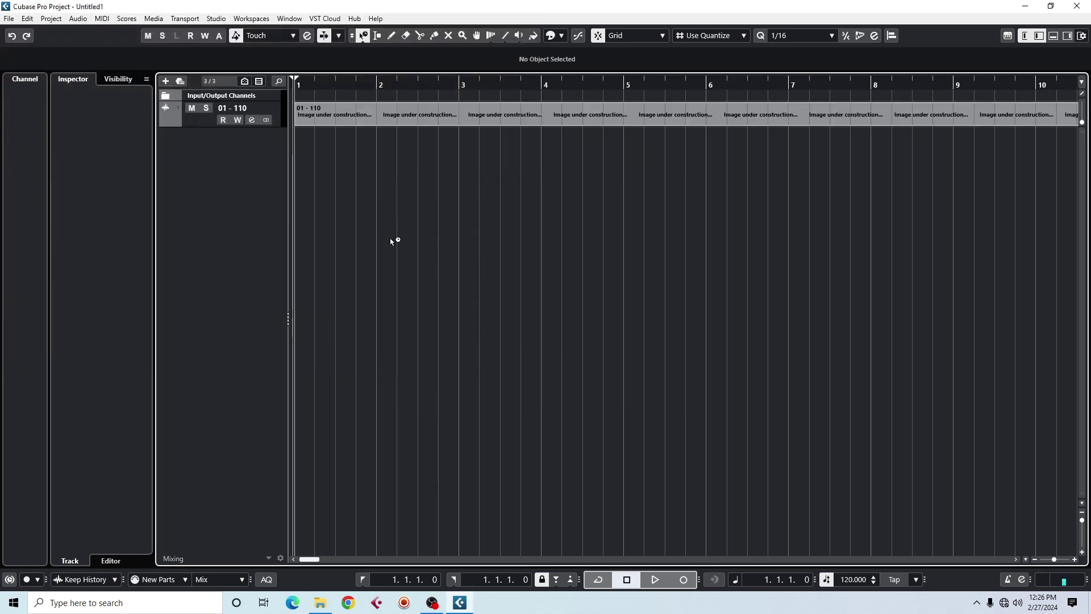
Set the project tempo to 110 BPM.
left_click_drag(299, 85, 277, 107)
left_click_drag(419, 149, 943, 109)
left_click(423, 182)
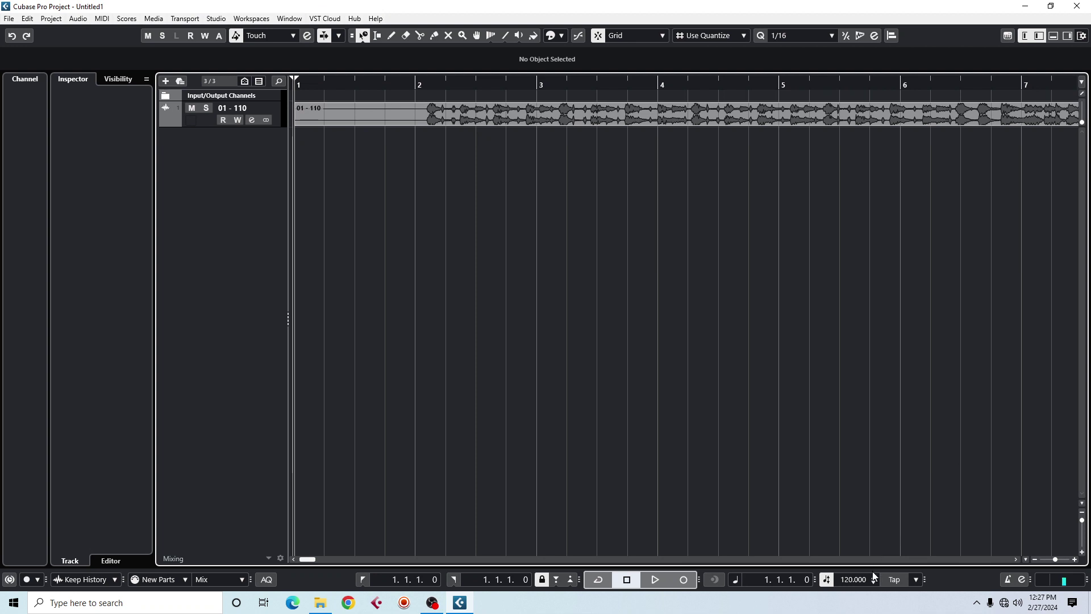
double_click(846, 579)
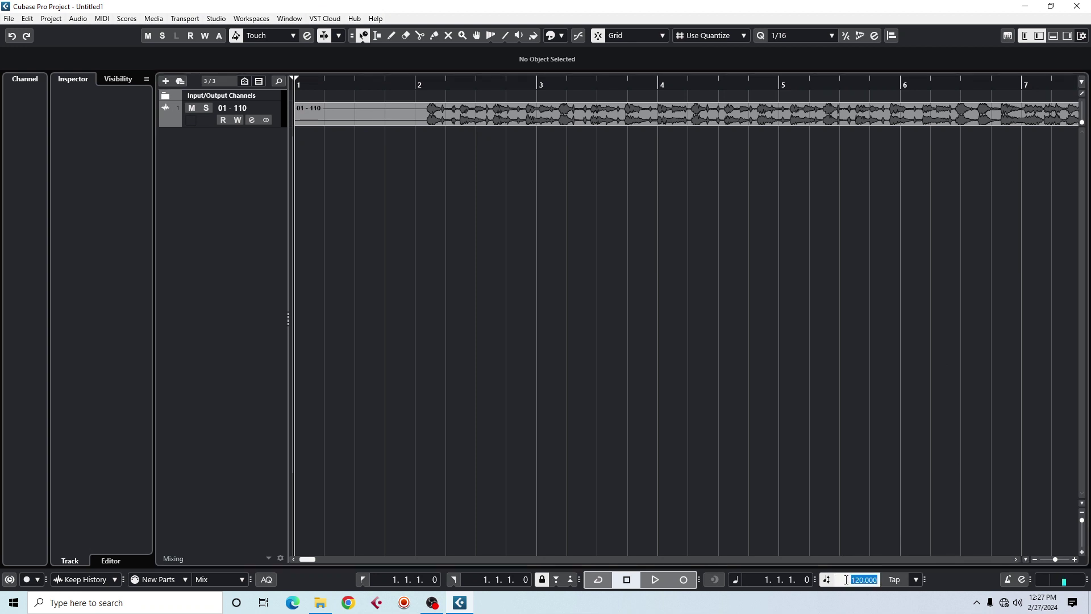
type("110")
key("Return")
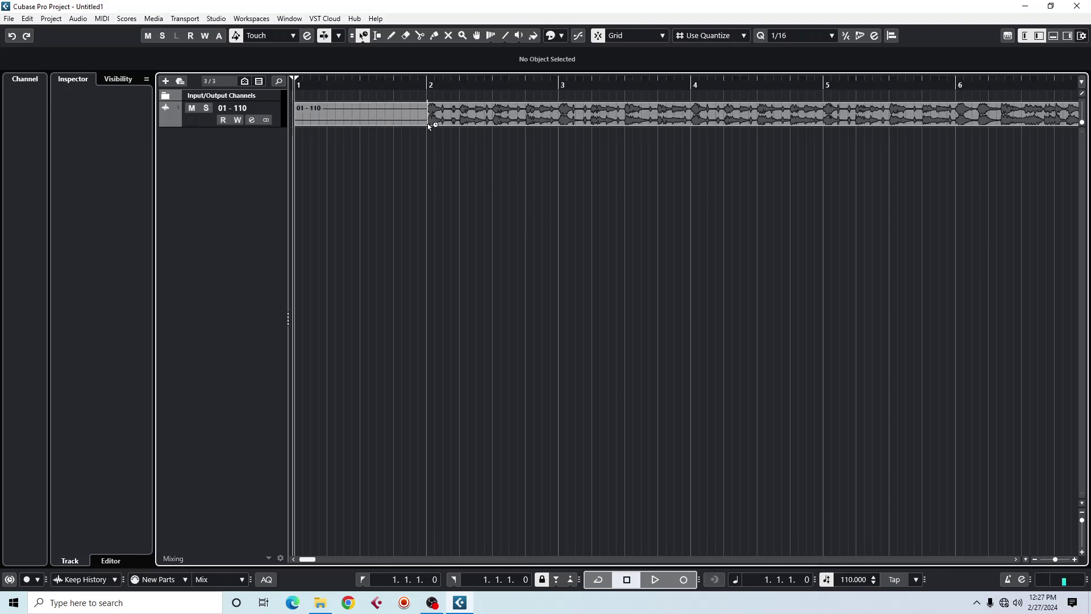
Select the imported audio clip and play it from bar 2 to check it against the grid.
left_click(489, 111)
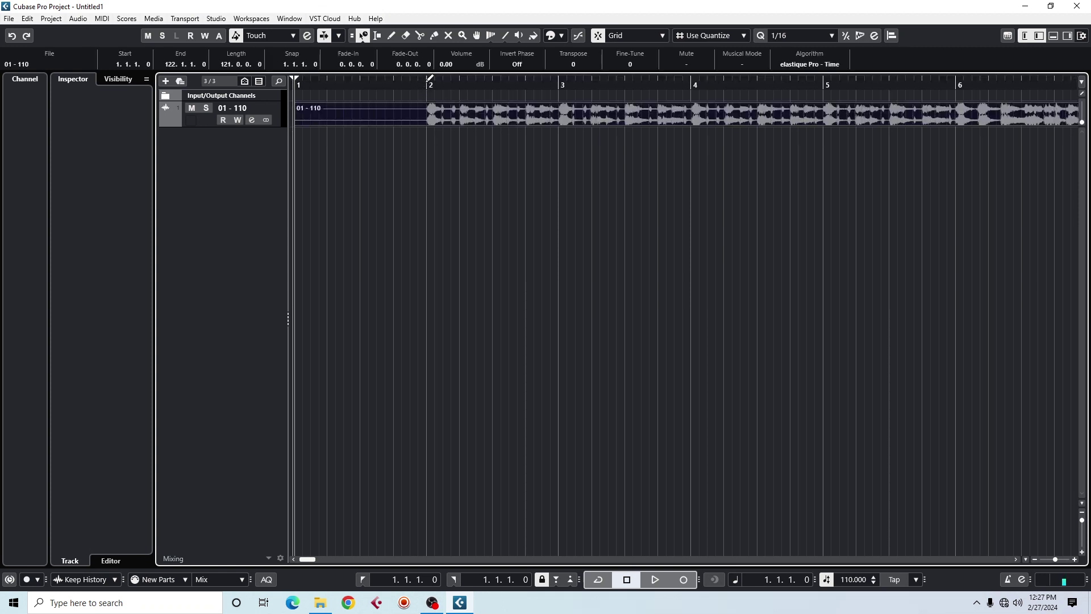
left_click(430, 83)
key("space")
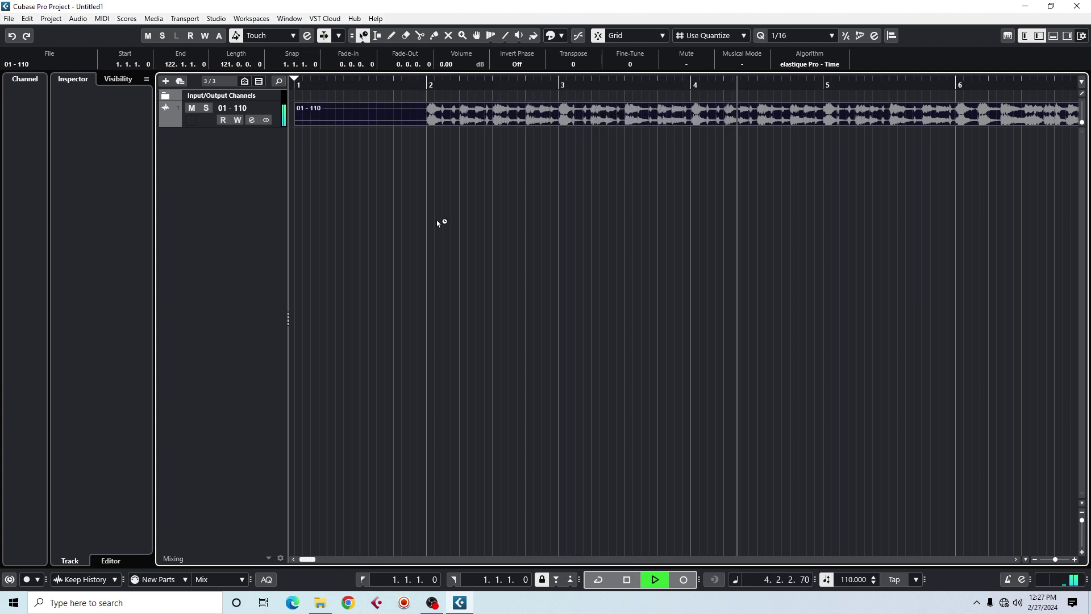
key("space")
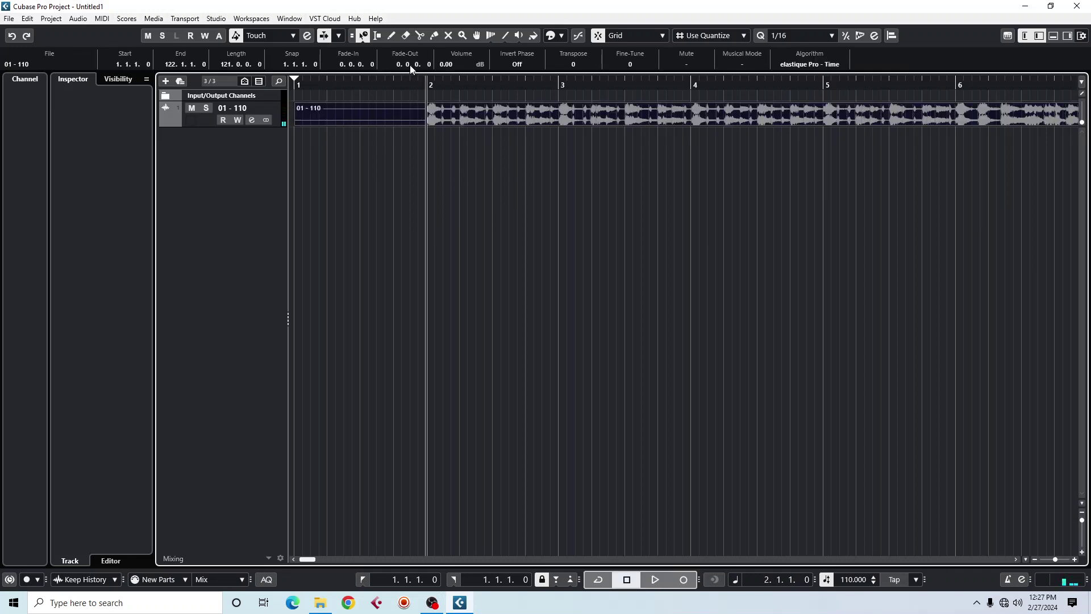
Split the audio clip at bar 2 and erase the silent part before it.
left_click(420, 35)
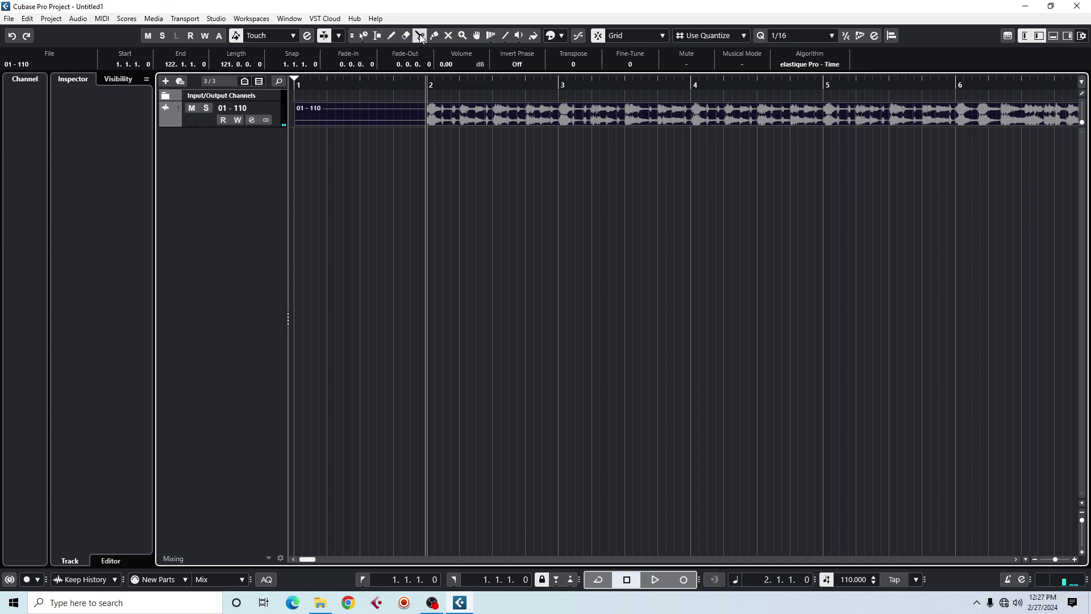
left_click(430, 120)
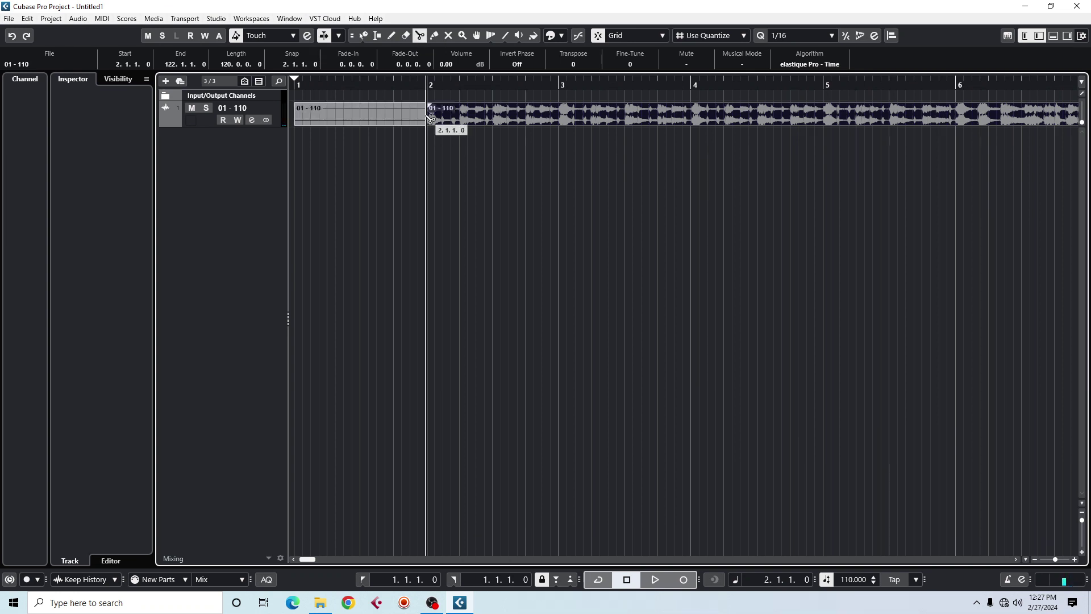
left_click(407, 35)
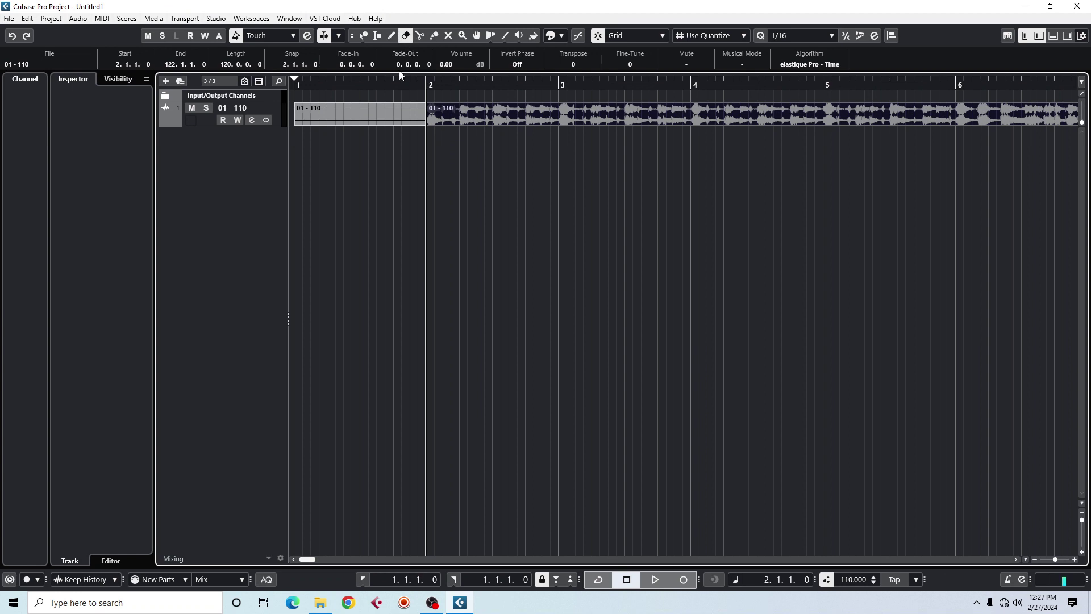
left_click(358, 110)
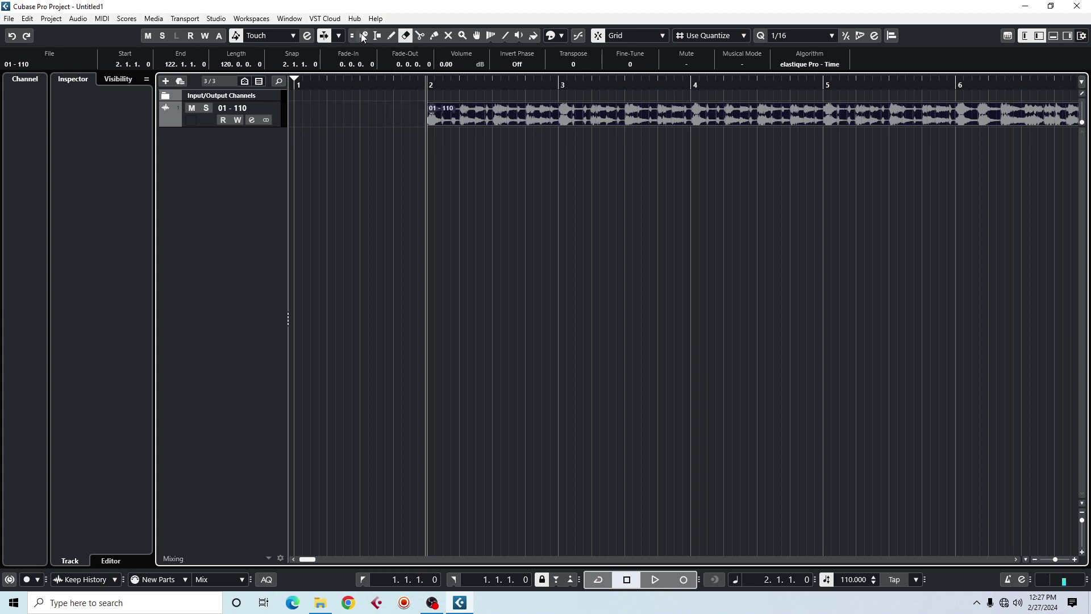
Switch the Object Selection tool to Normal Sizing and move the 01 - 110 clip so it starts at bar 1.
left_click(364, 36)
left_click(365, 35)
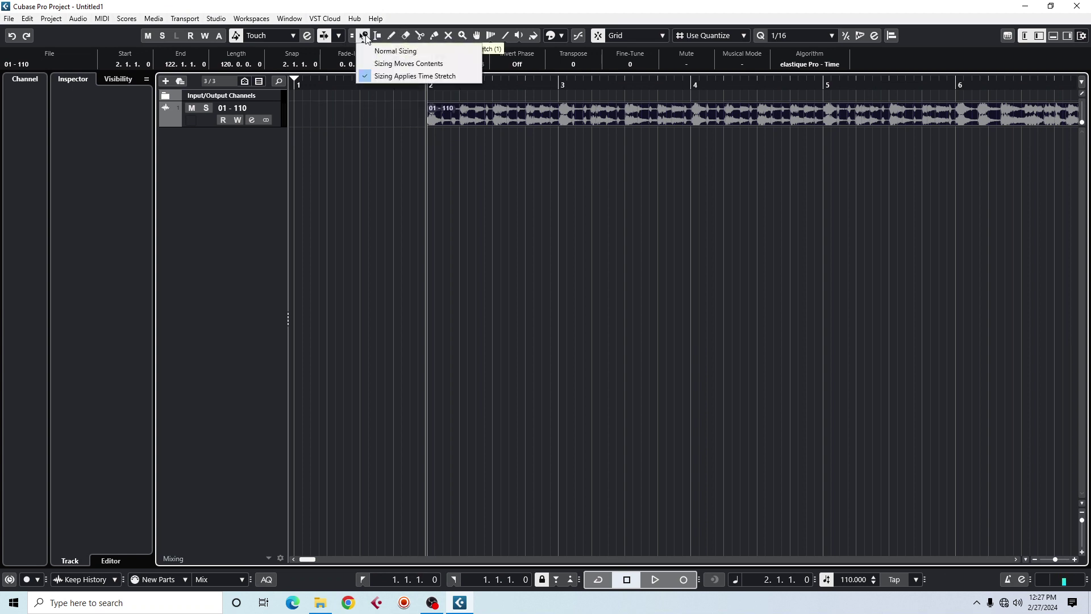
left_click(381, 48)
left_click_drag(523, 114, 407, 104)
left_click_drag(318, 84, 455, 236)
left_click(454, 235)
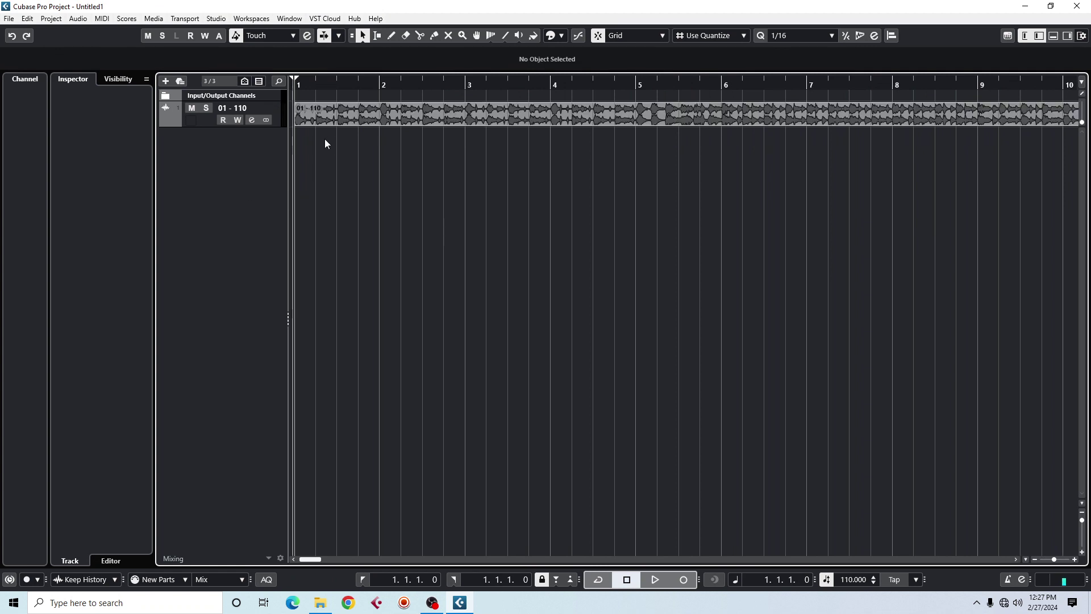
left_click_drag(325, 138, 557, 103)
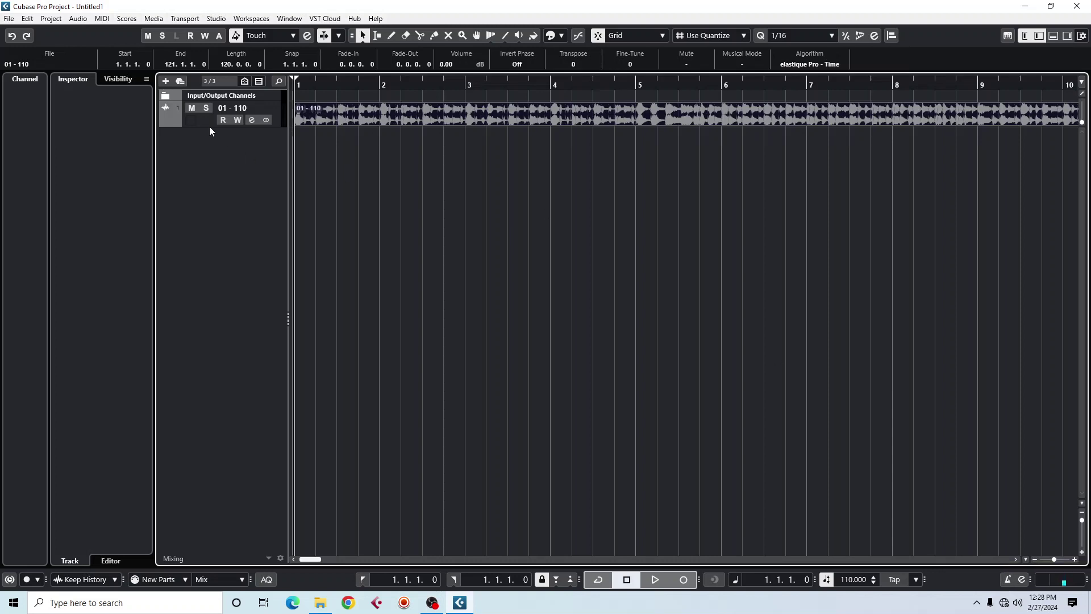
Mute the 01 - 110 track and play the project briefly with the metronome click temporarily turned on.
left_click(193, 110)
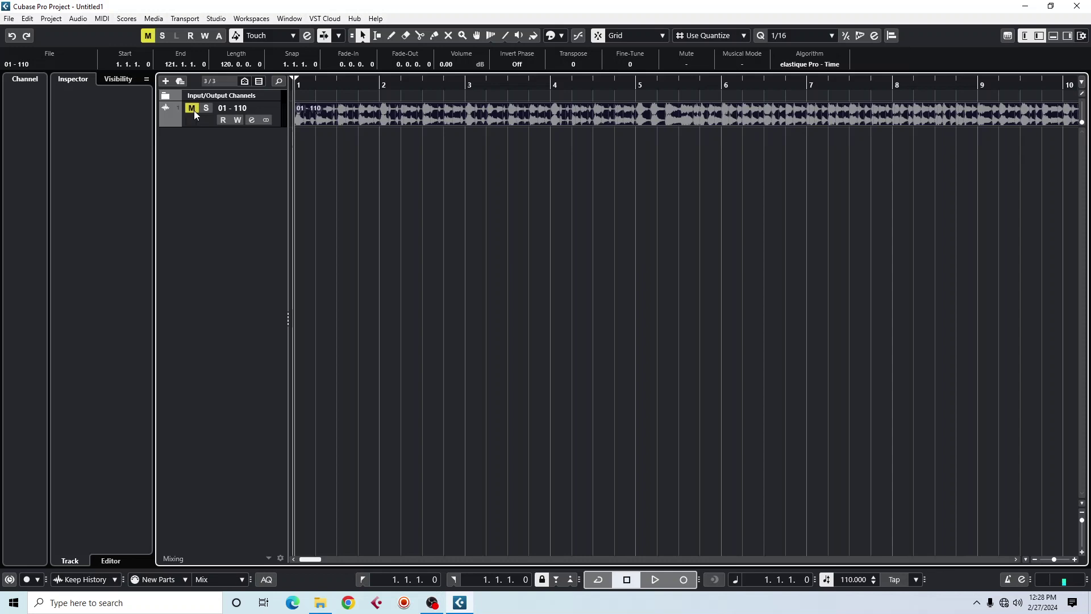
left_click(1008, 581)
key("space")
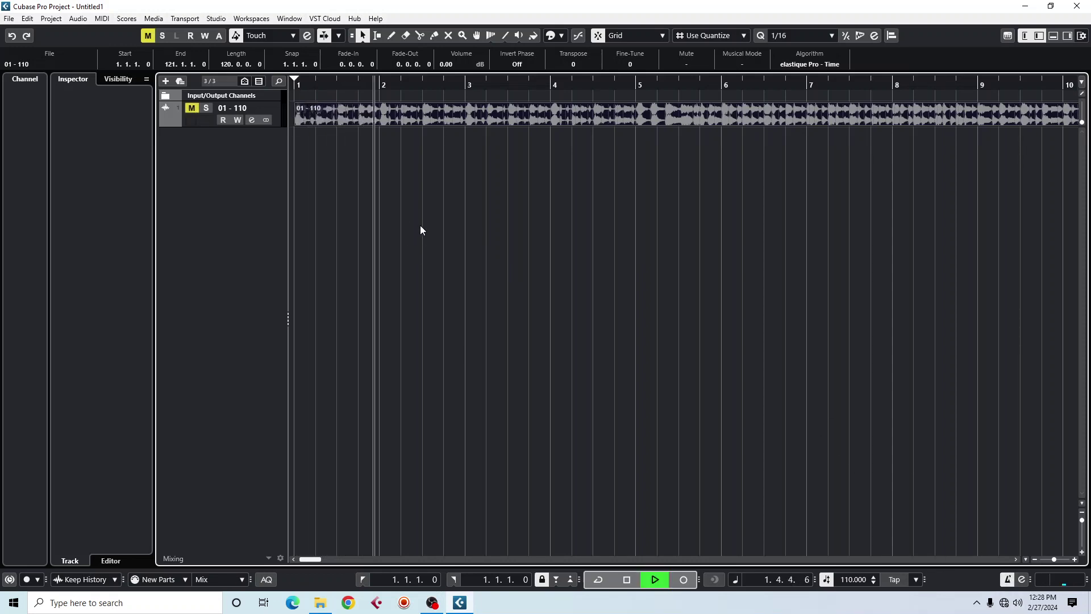
key("space")
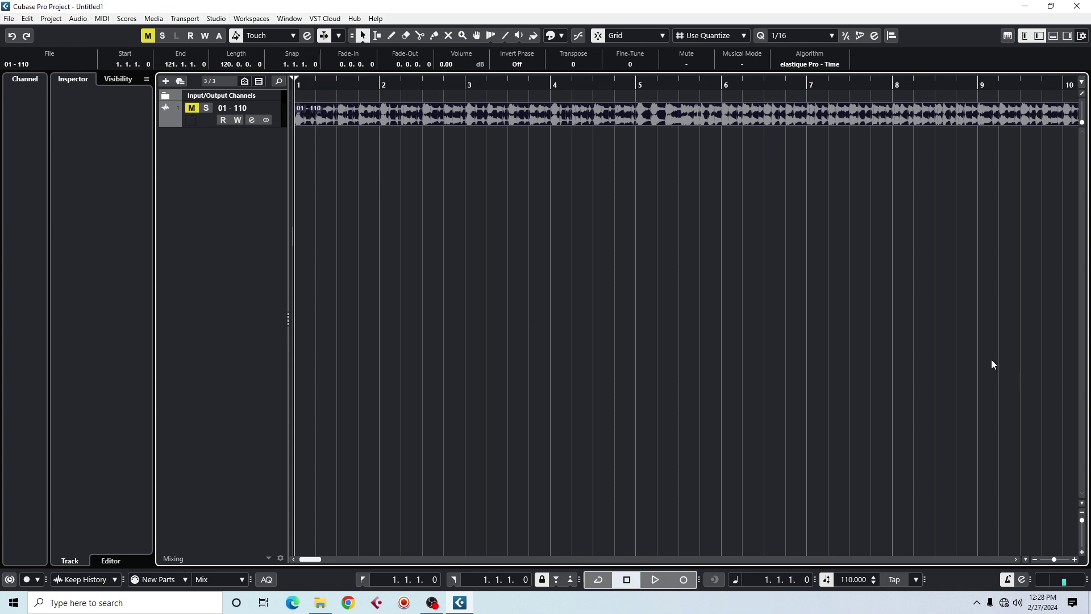
left_click(1006, 581)
Add one mono audio track with the hardware input In 2 (Mono) and the output Stereo Out.
left_click(166, 80)
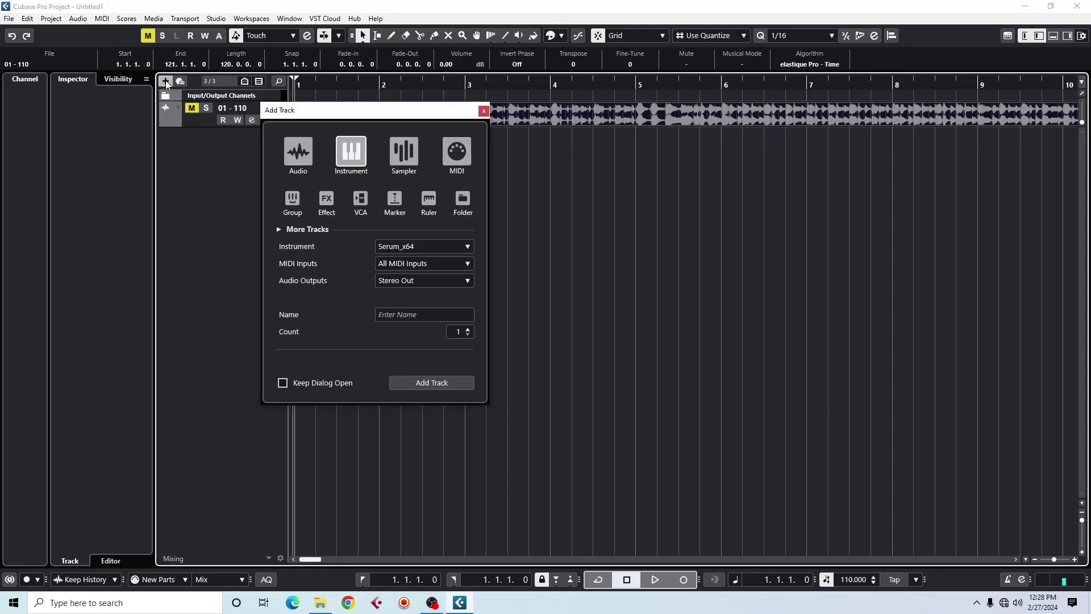
left_click(292, 162)
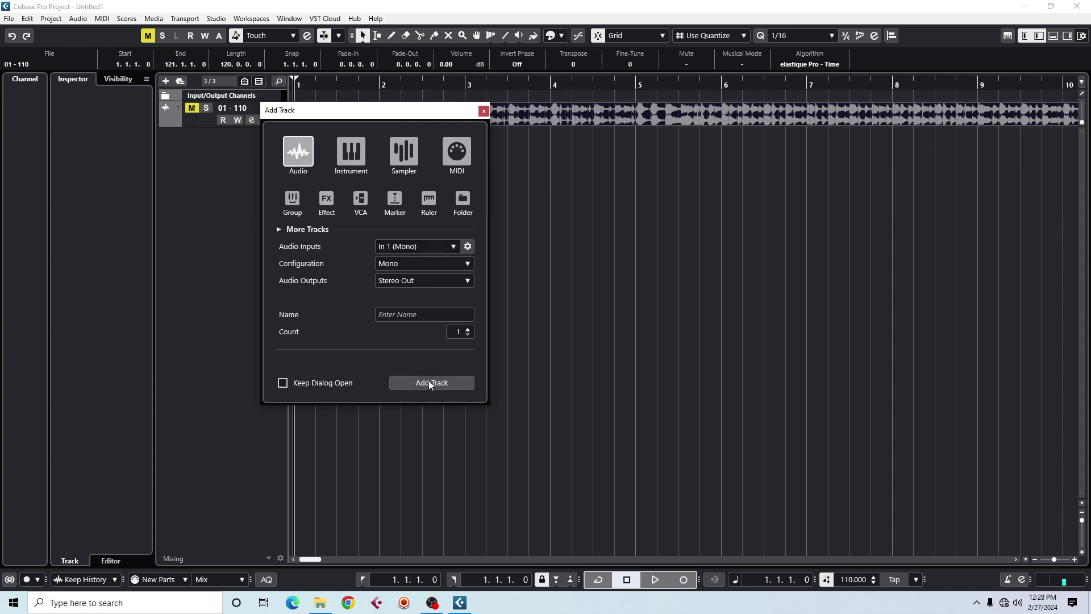
left_click(415, 247)
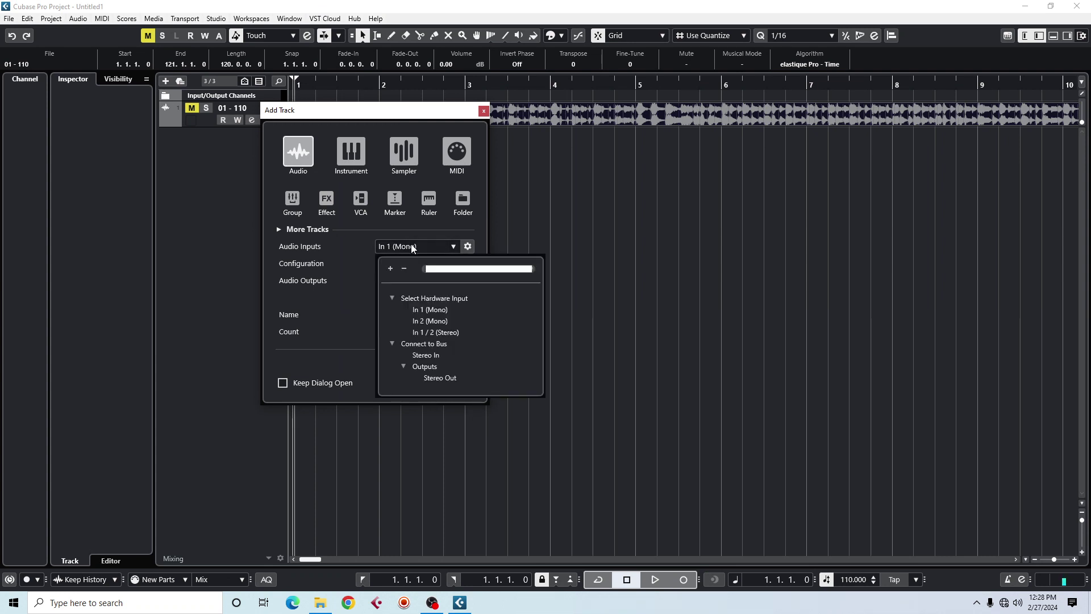
left_click(418, 322)
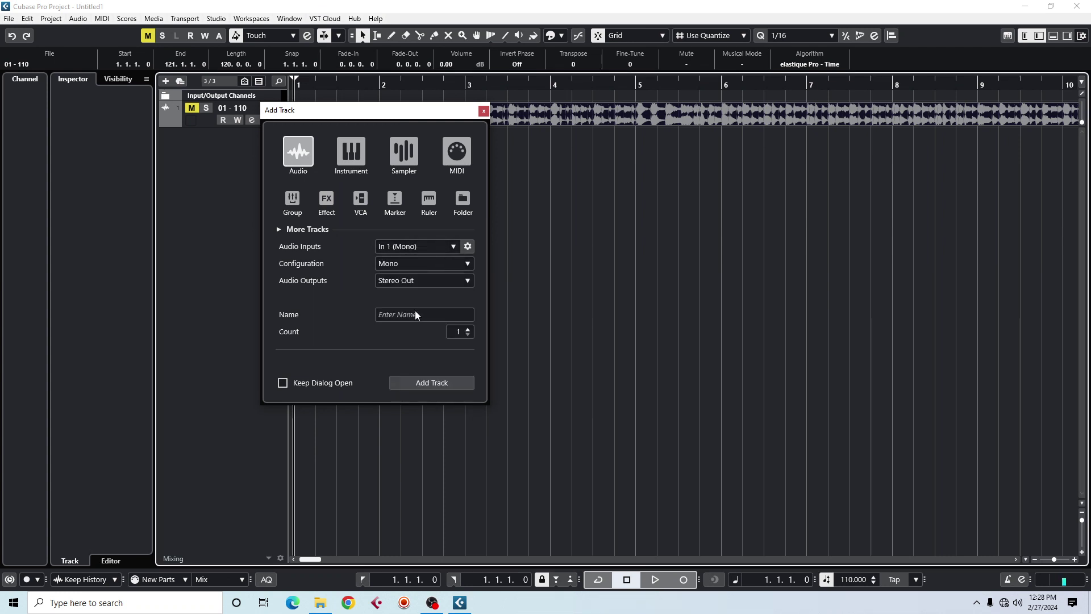
left_click(401, 248)
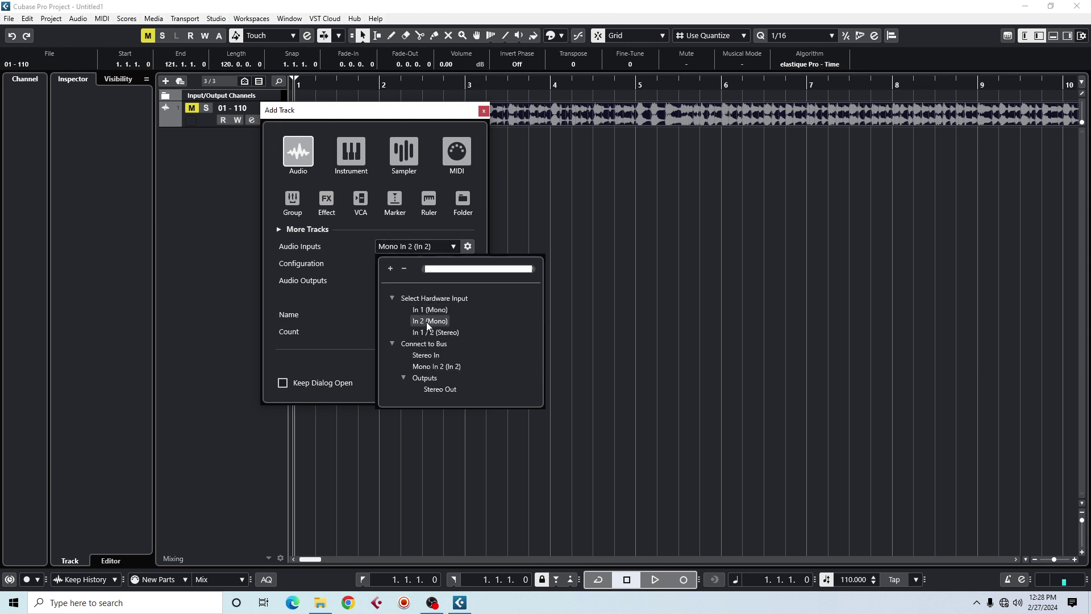
left_click(426, 322)
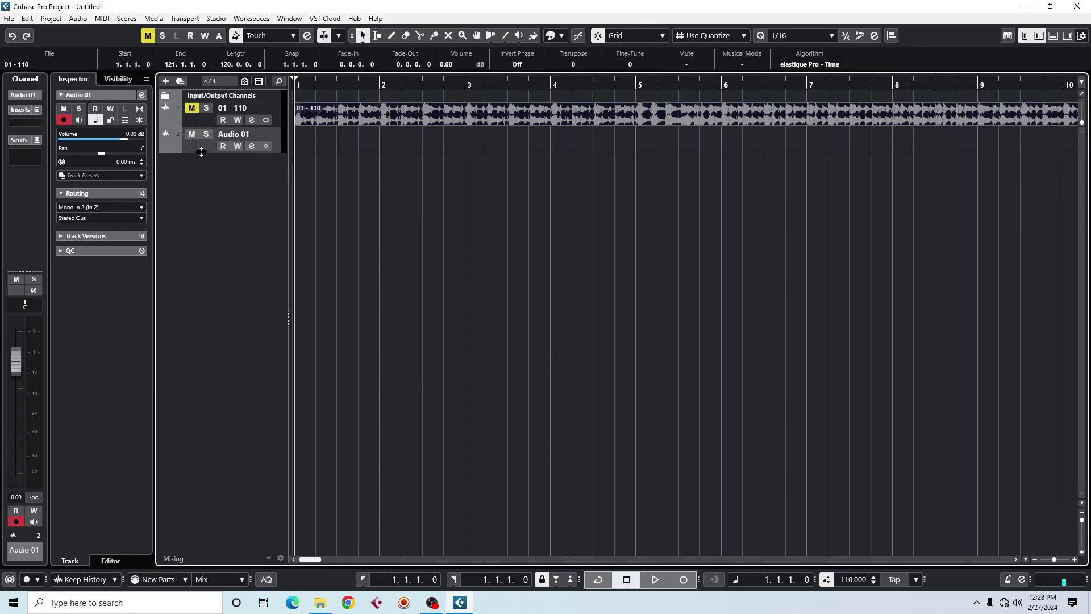
Increase the height of the new audio track and of the 01 - 110 track, leaving the new track selected.
left_click_drag(201, 155, 201, 190)
left_click(202, 123)
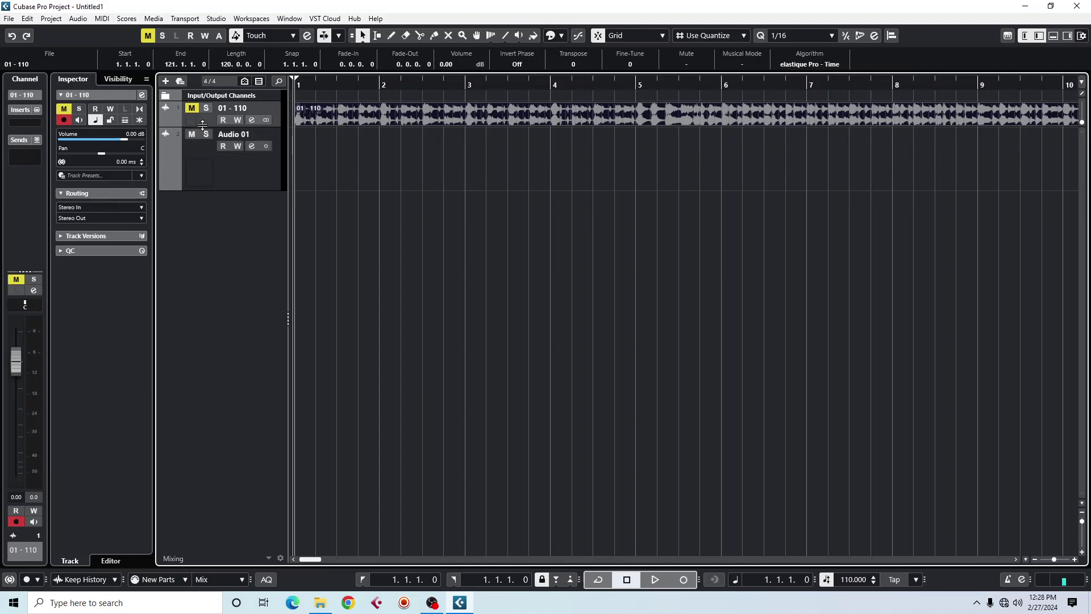
left_click_drag(202, 127, 203, 158)
left_click(238, 203)
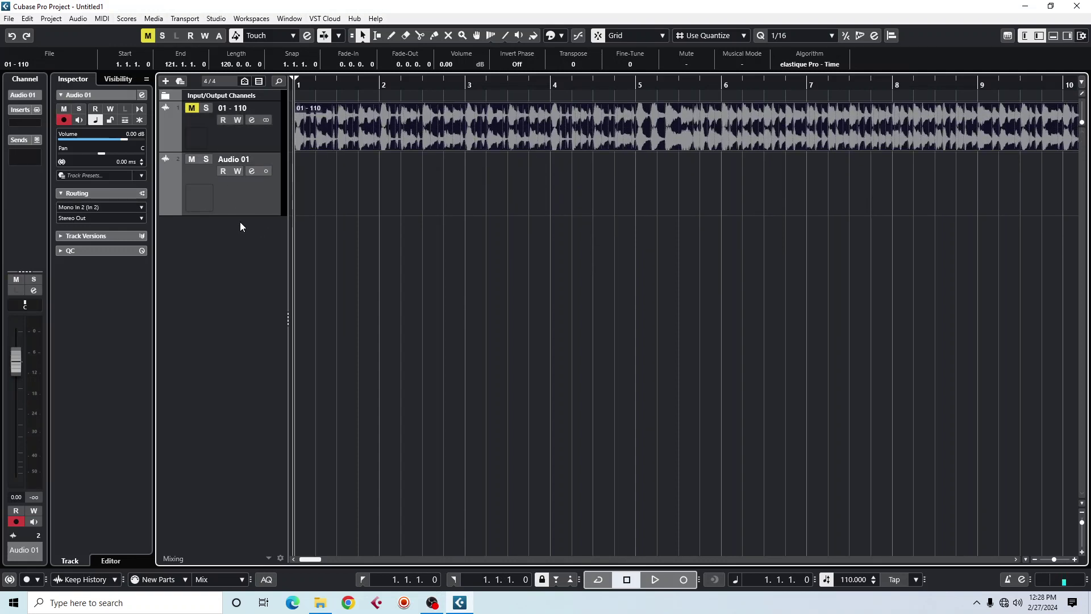
right_click(223, 230)
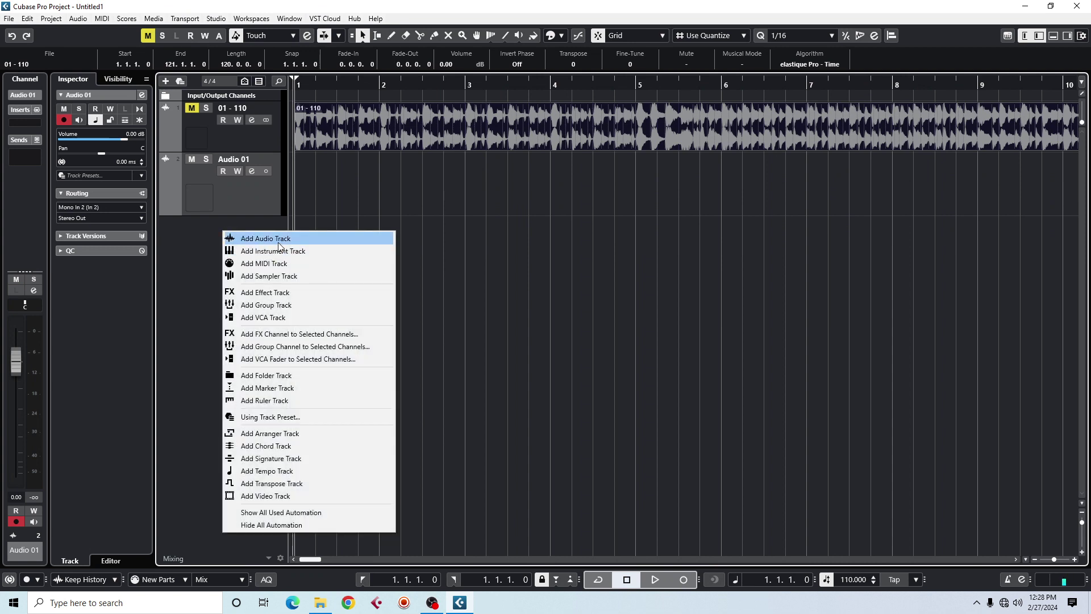
left_click(347, 238)
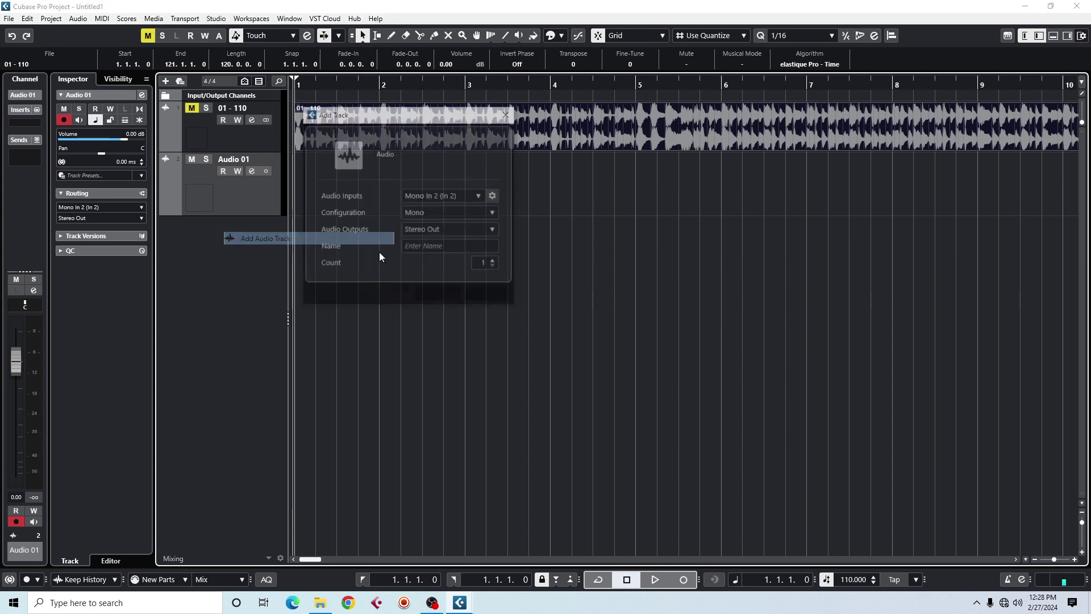
left_click(509, 113)
right_click(210, 241)
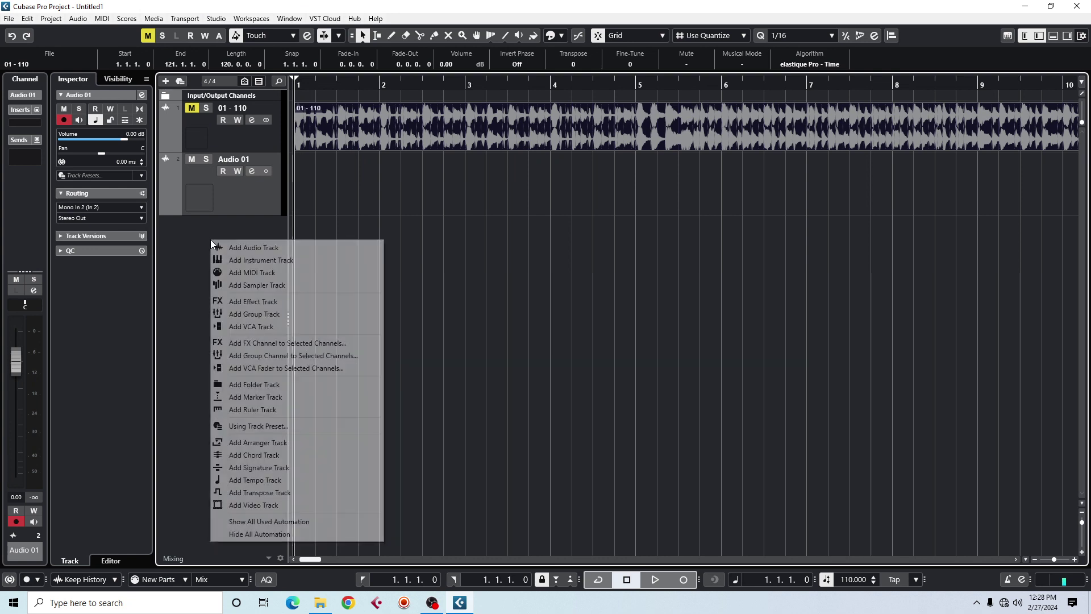
left_click(303, 217)
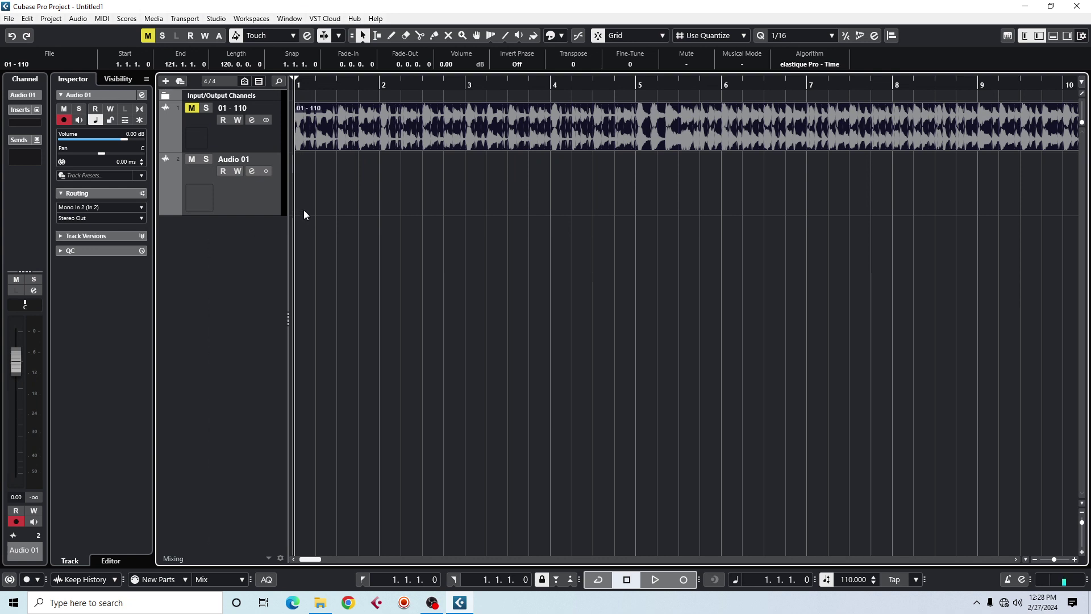
Record a take about four bars long on the new audio track from bar 1 and play it back.
left_click_drag(307, 178, 830, 213)
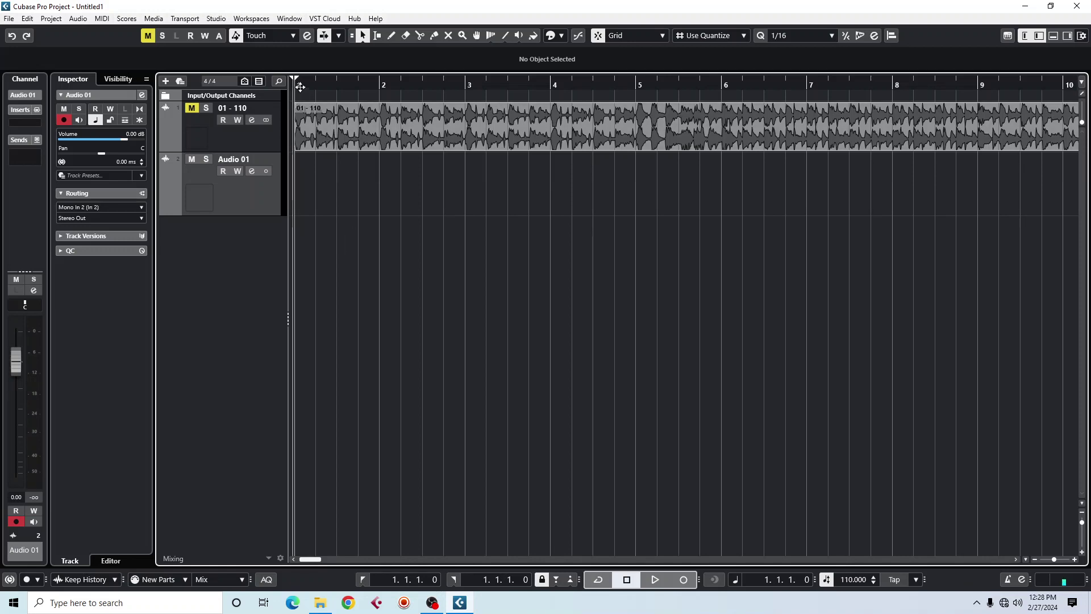
key("g")
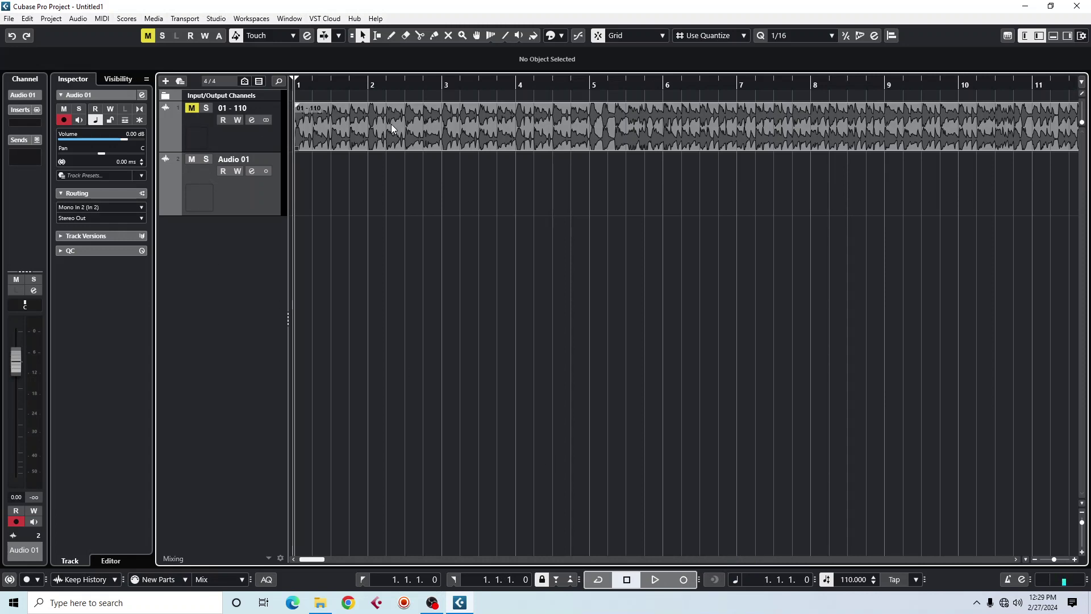
left_click(693, 585)
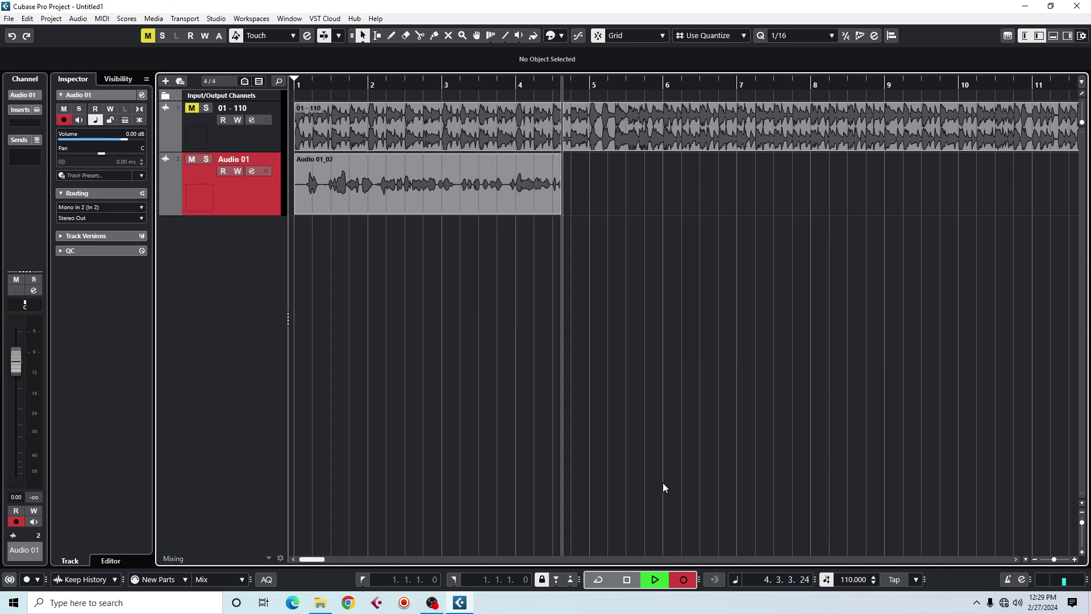
key("space")
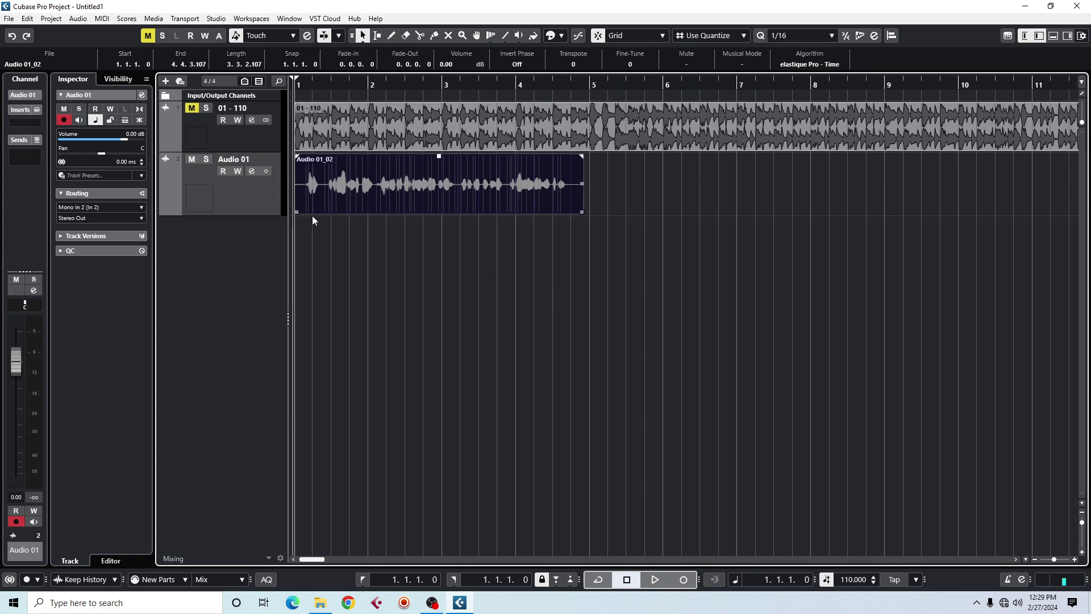
key("space")
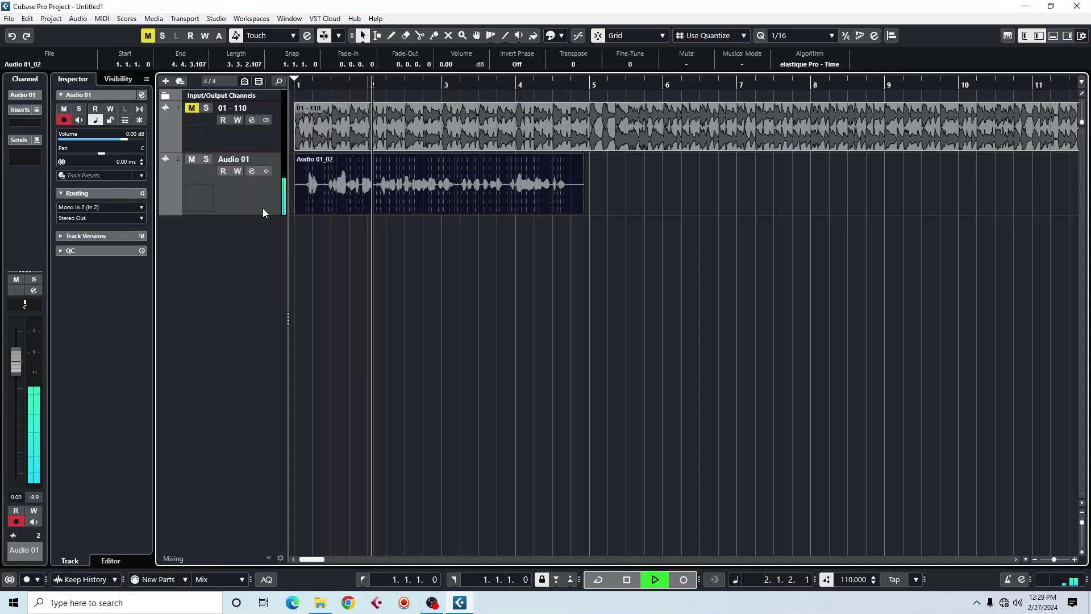
key("space")
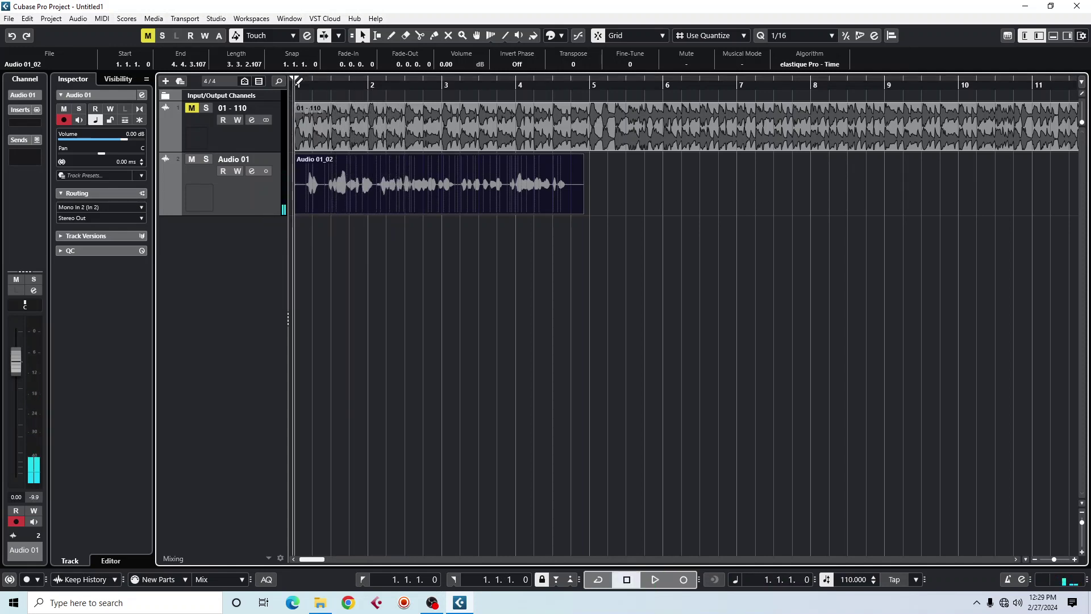
Set the left locator to 1.1.3 and the right locator to 4.4.1, and turn on cycle mode.
mouse_move(298, 80)
left_mouse_down()
mouse_move(601, 78)
mouse_move(570, 83)
left_mouse_up()
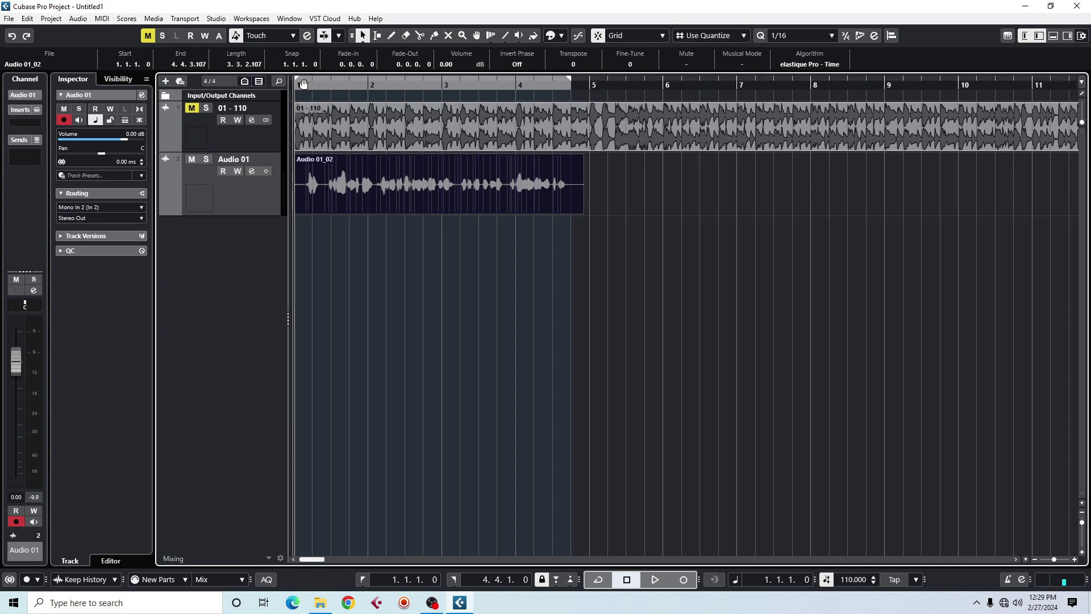
left_click_drag(296, 83, 303, 84)
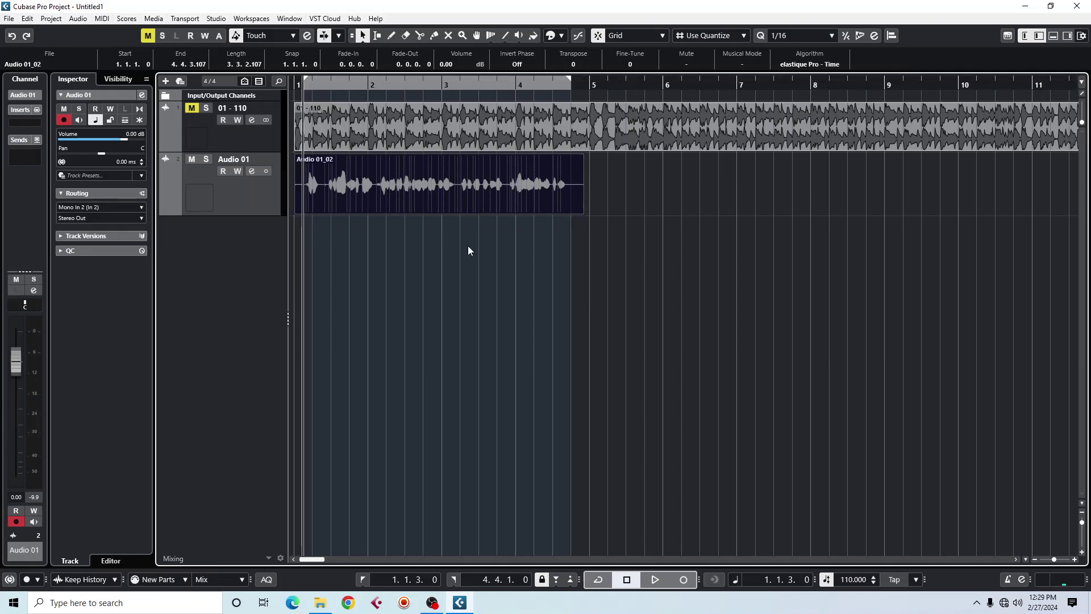
left_click(600, 579)
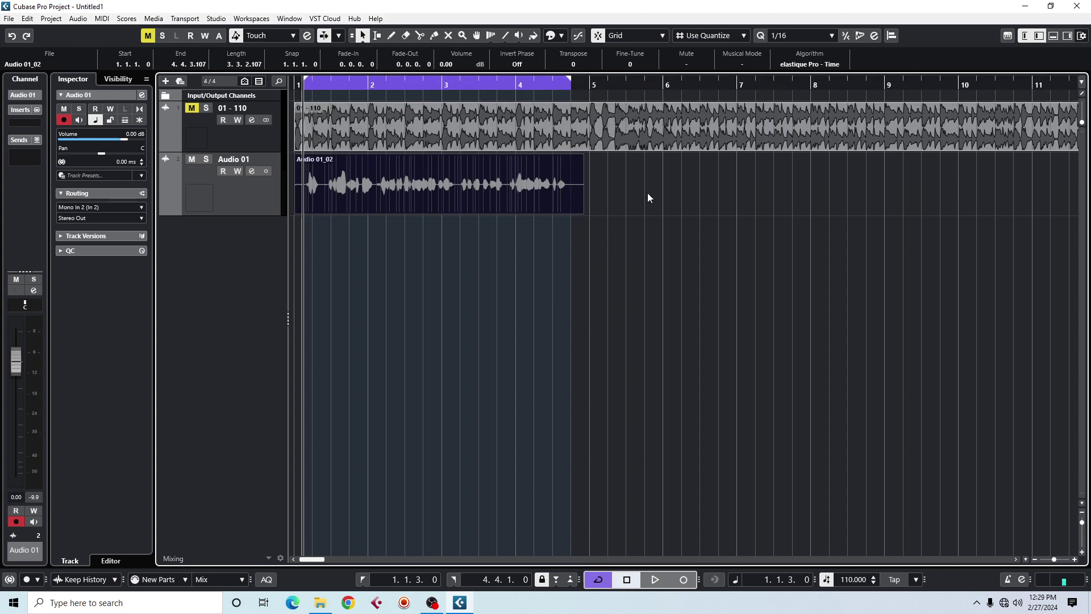
Deselect all clips and play the cycle range to hear the recorded take looping.
left_click_drag(581, 246, 304, 91)
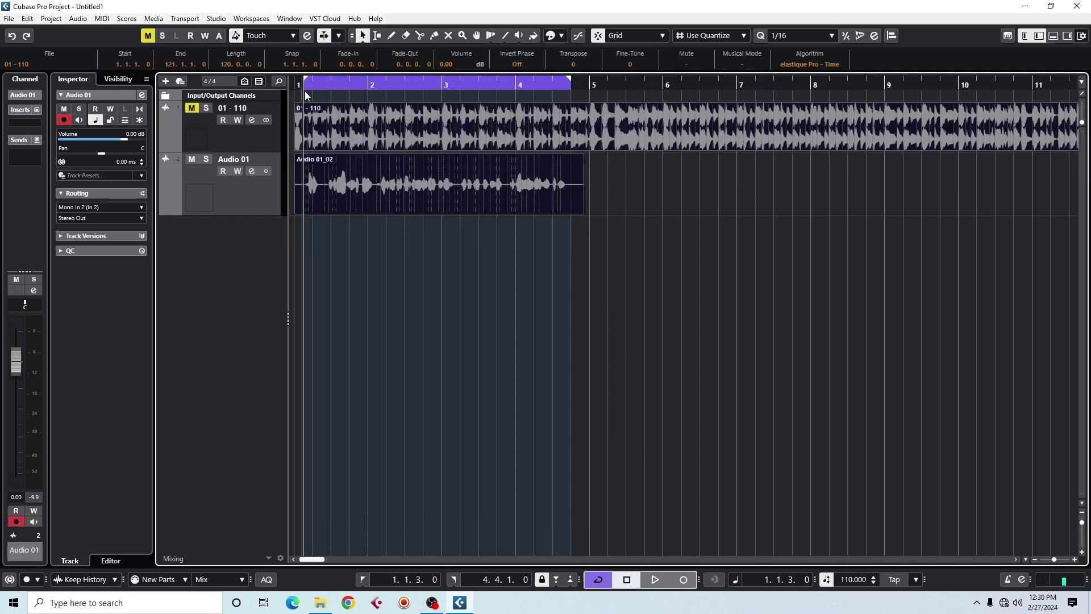
left_click(621, 223)
key("space")
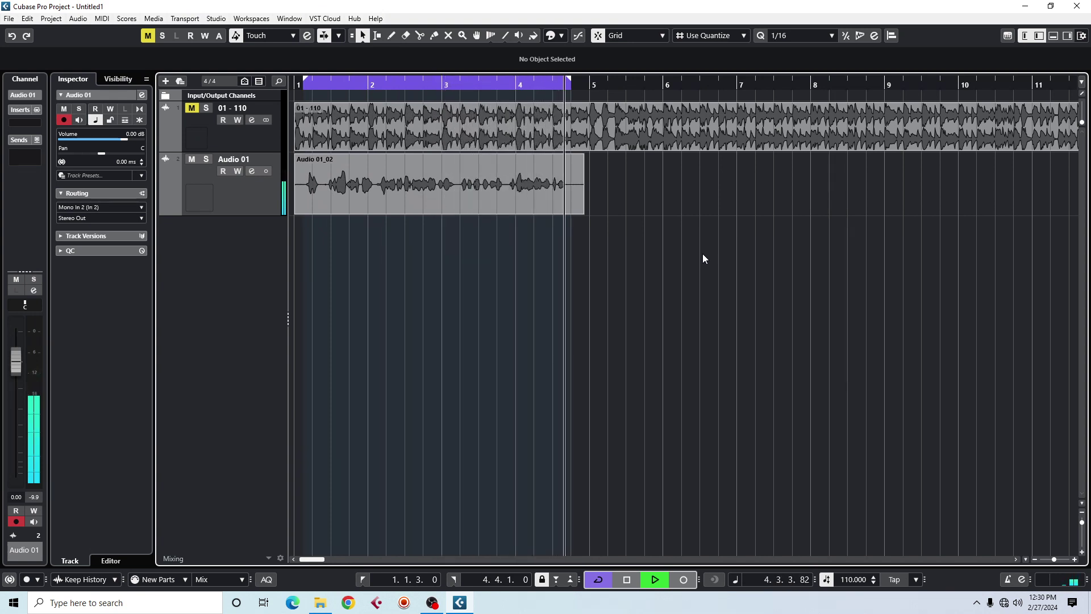
key("space")
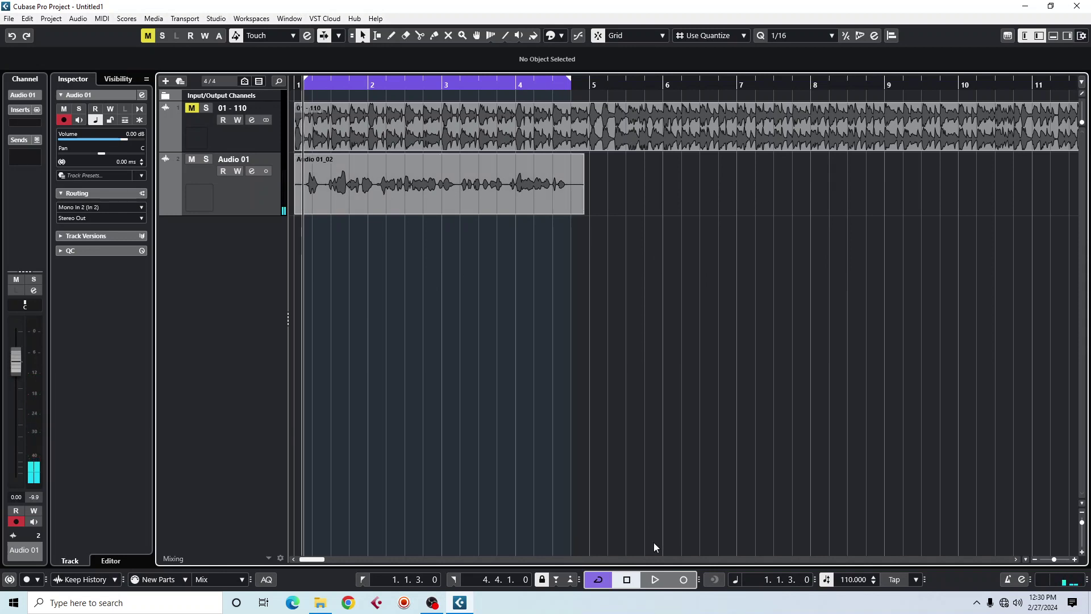
Move the left locator to 3.4.4 and play from there with cycle mode off before turning cycle back on.
left_click(598, 586)
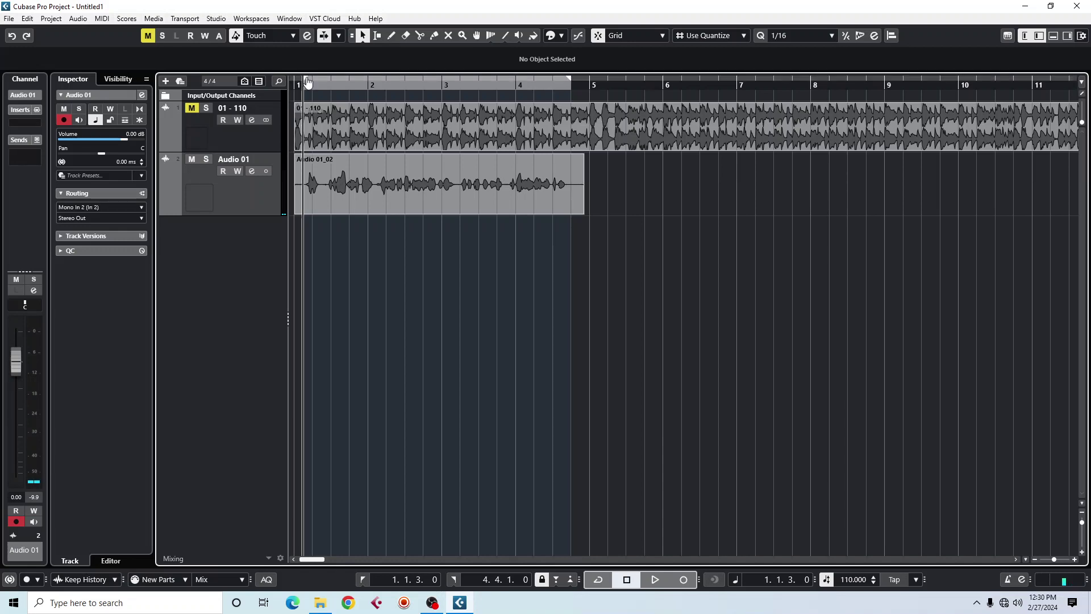
left_click_drag(305, 80, 510, 85)
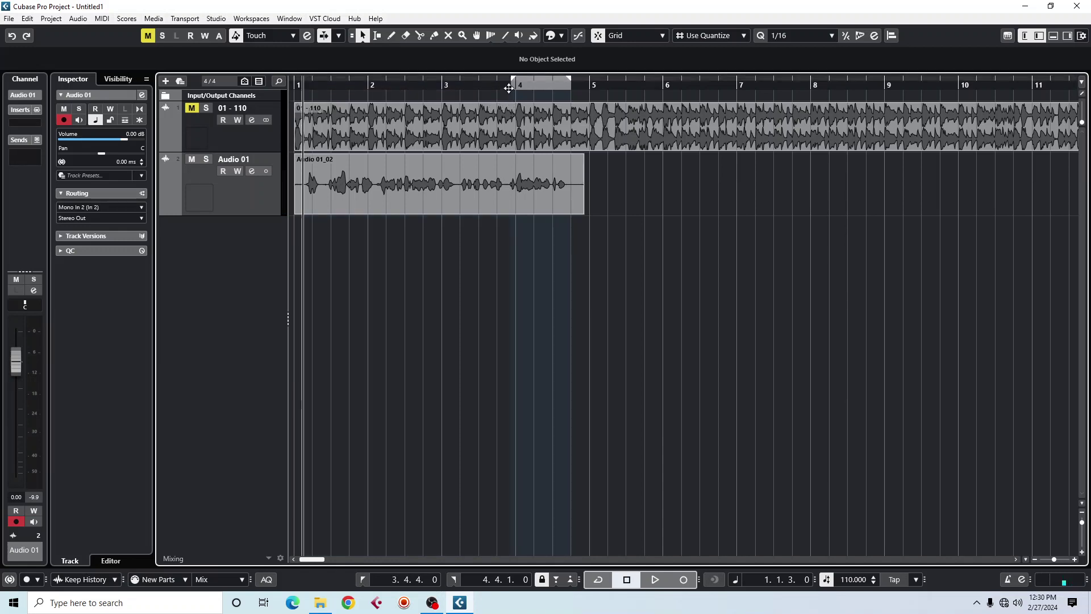
double_click(510, 85)
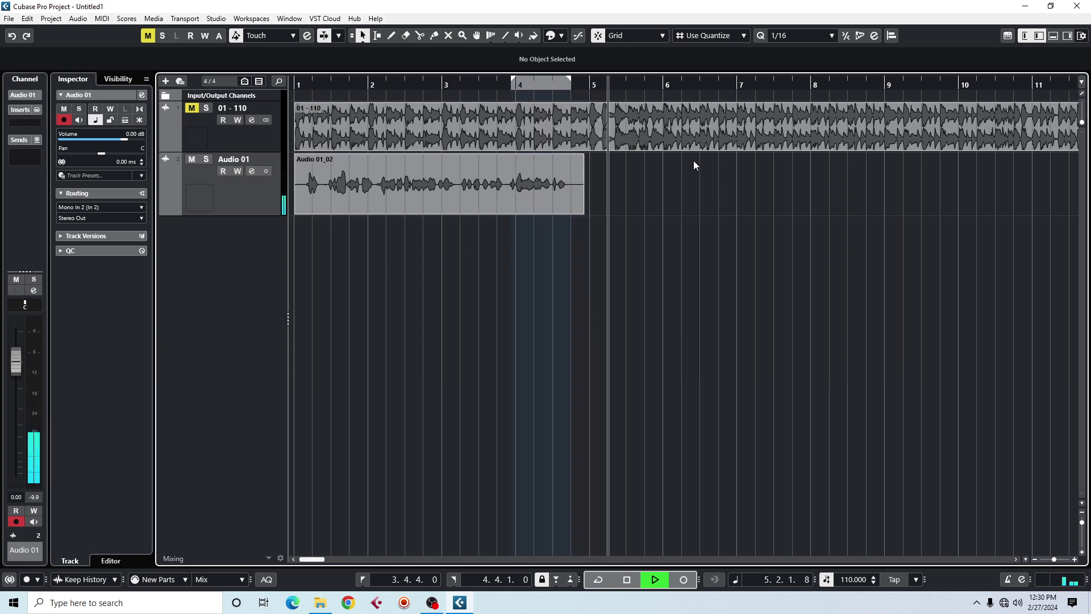
key("space")
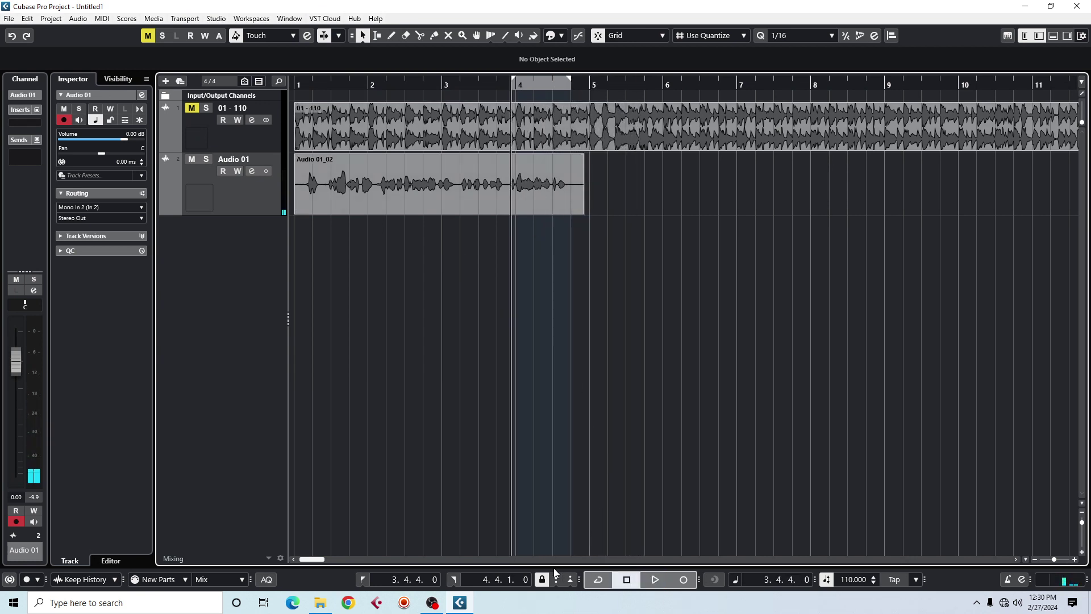
left_click(598, 579)
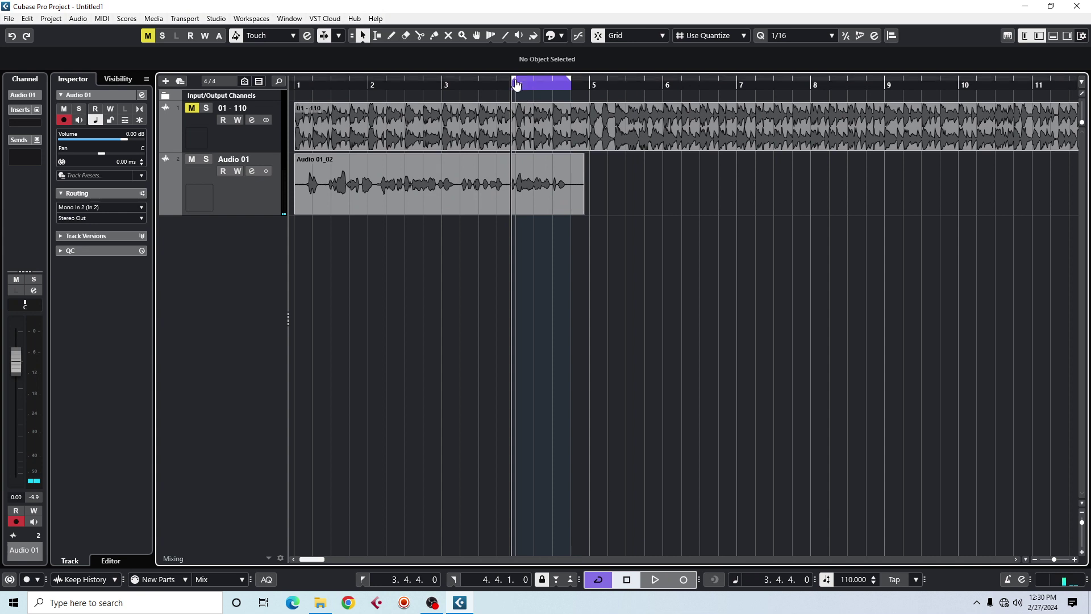
Move the left locator back to 1.1.1, select the recorded take and return the cursor to the start of bar 1.
left_click_drag(515, 86, 296, 92)
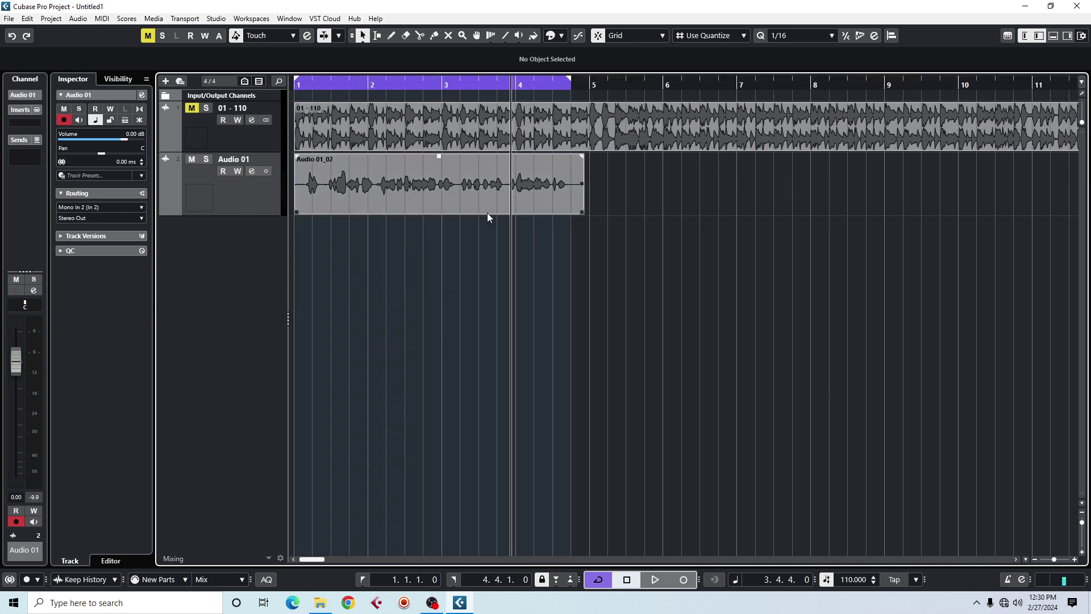
left_click(545, 177)
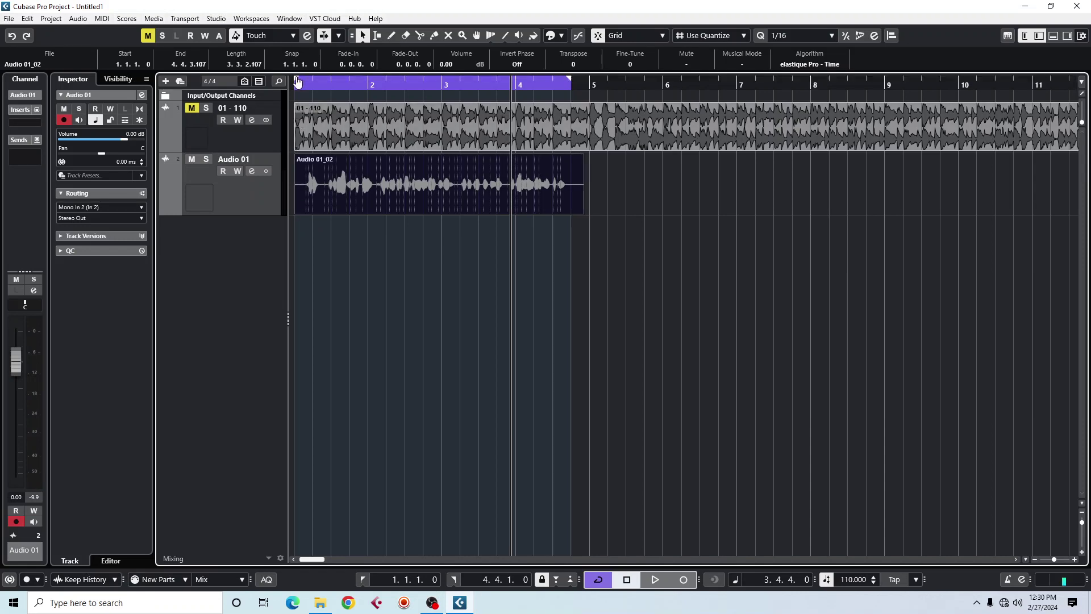
left_click_drag(311, 82, 279, 81)
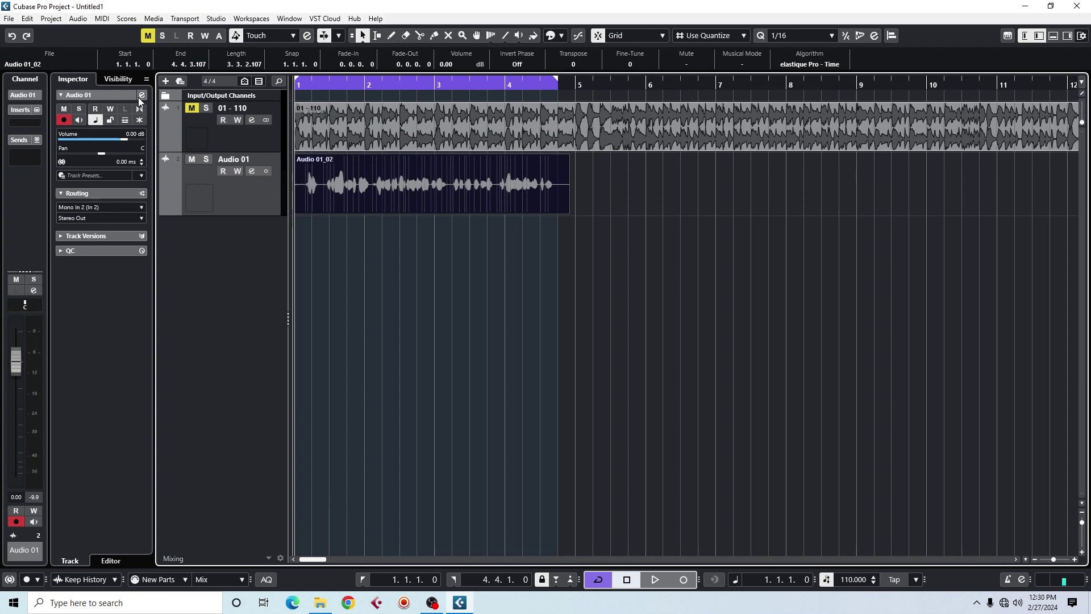
Shape Audio 01's EQ with about -4.3 dB at 44 Hz, -17.7 dB at 20 Hz, +2.6 dB at 989 Hz and +6.1 dB at 13557 Hz.
left_click(251, 171)
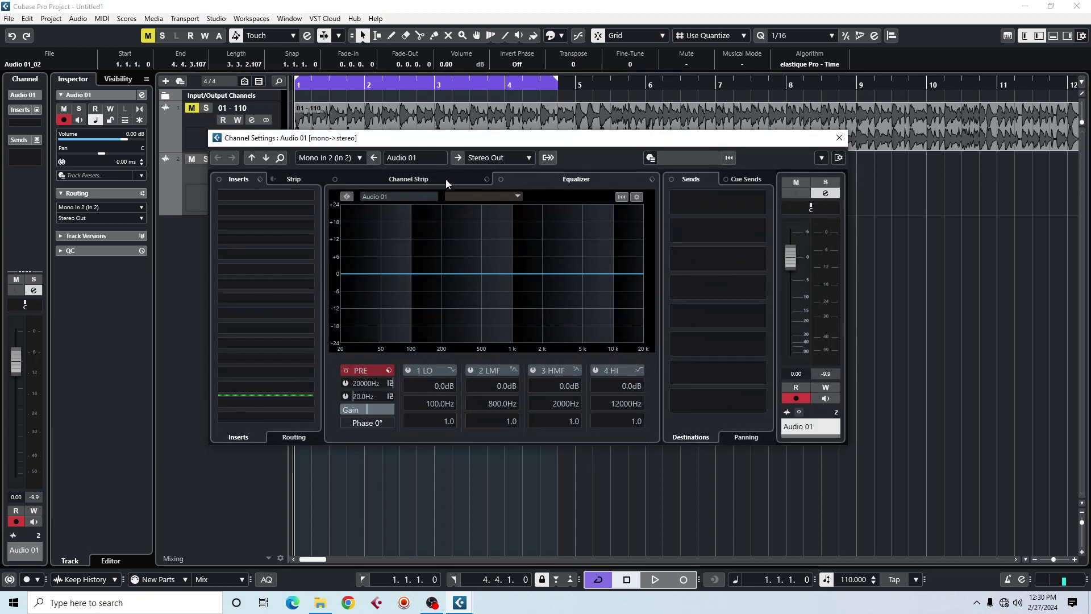
left_click(423, 179)
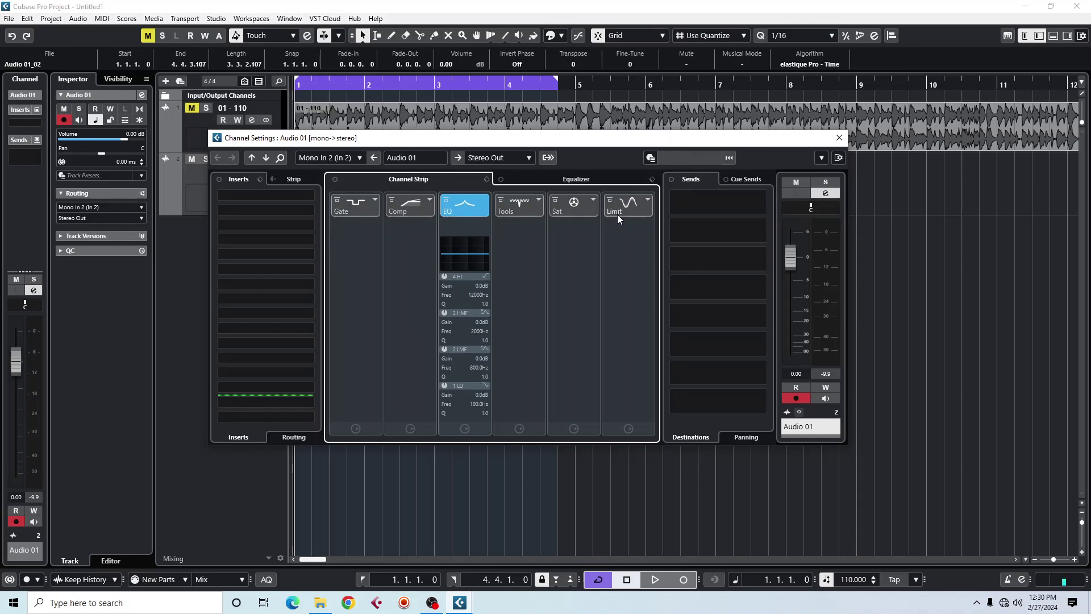
left_click(576, 179)
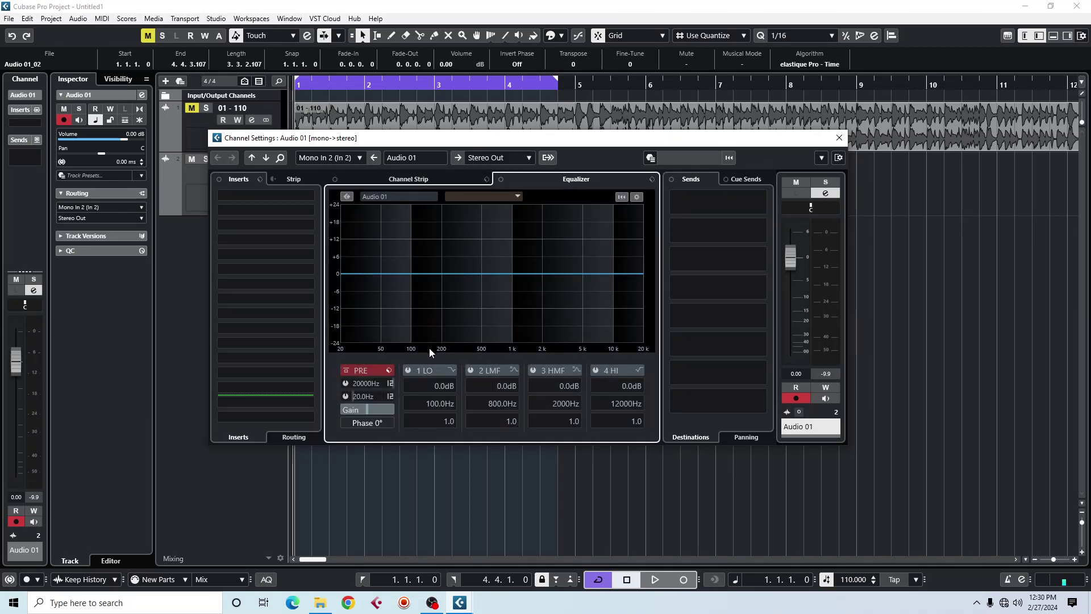
left_click(373, 272)
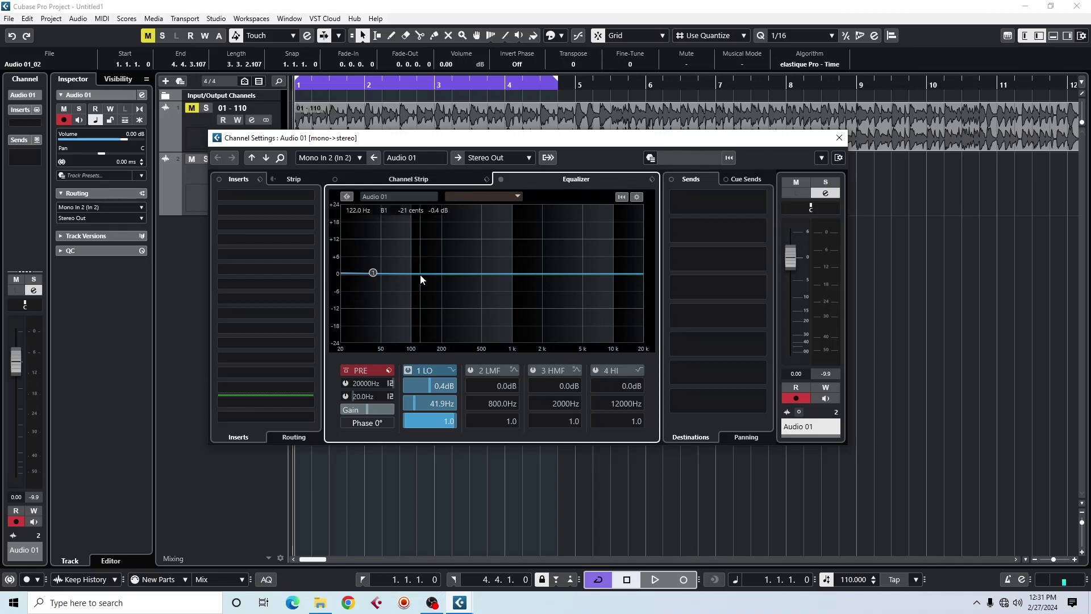
left_click_drag(420, 275, 341, 324)
left_click_drag(373, 279, 383, 287)
left_click_drag(513, 273, 512, 266)
mouse_move(619, 274)
left_mouse_down()
mouse_move(618, 250)
mouse_move(632, 272)
mouse_move(624, 291)
mouse_move(628, 260)
left_mouse_up()
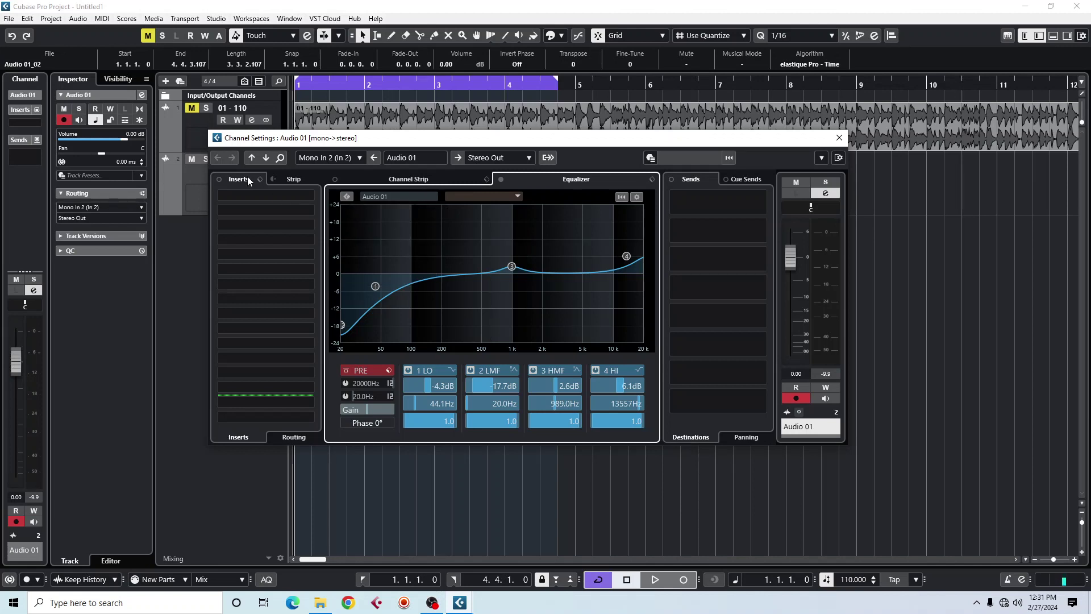
Insert the Dynamics plug-in Compressor in the first insert slot of Audio 01 and close its plug-in window.
left_click(232, 193)
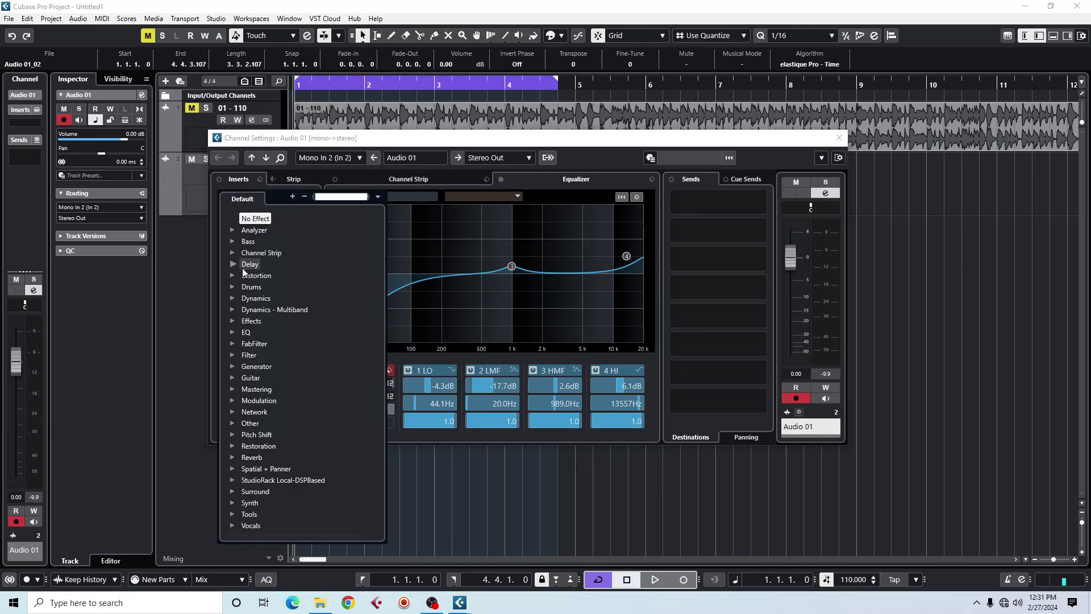
left_click(234, 299)
scroll(248, 332, "down", 6)
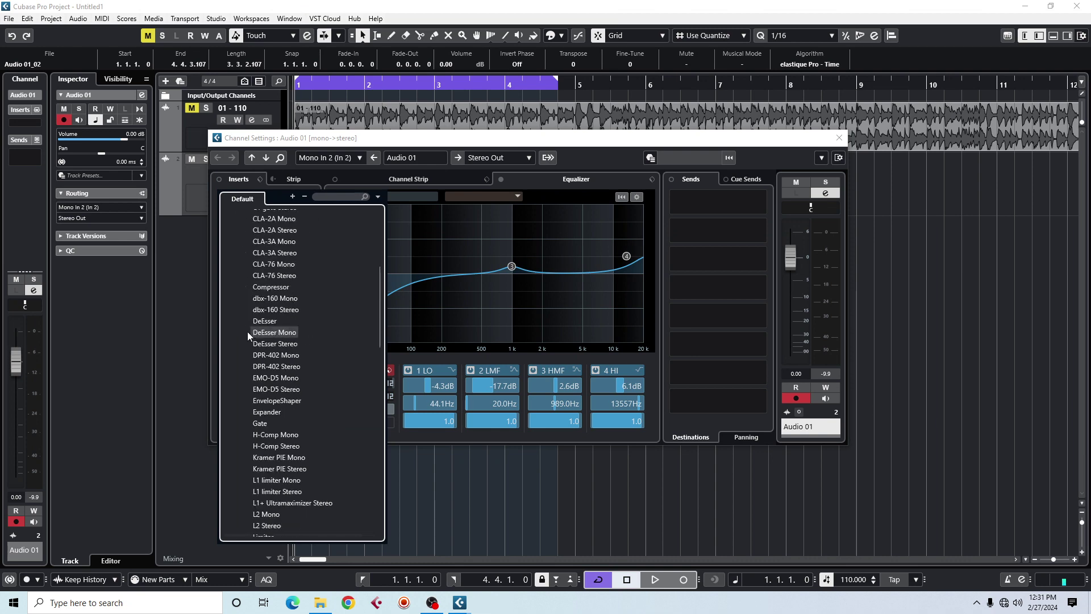
left_click(265, 287)
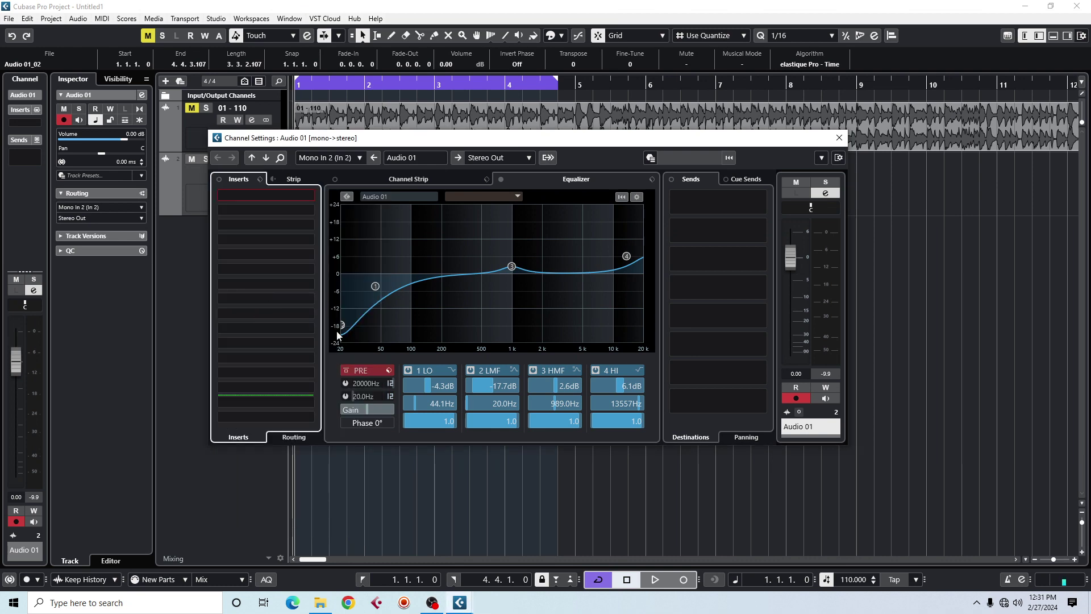
left_click_drag(497, 145, 449, 145)
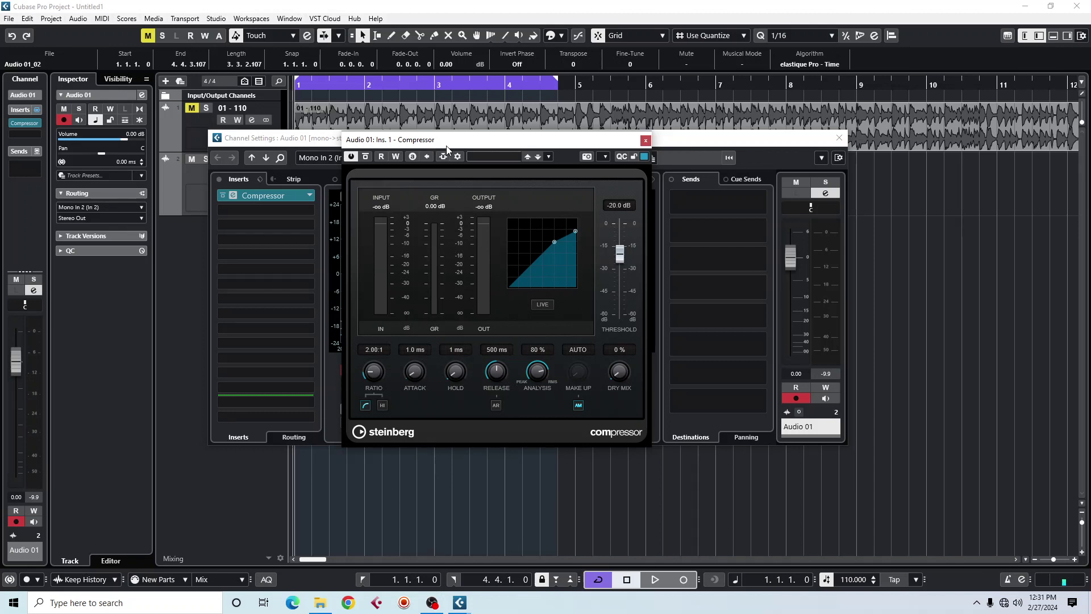
mouse_move(438, 141)
left_mouse_down()
mouse_move(493, 142)
mouse_move(458, 141)
left_mouse_up()
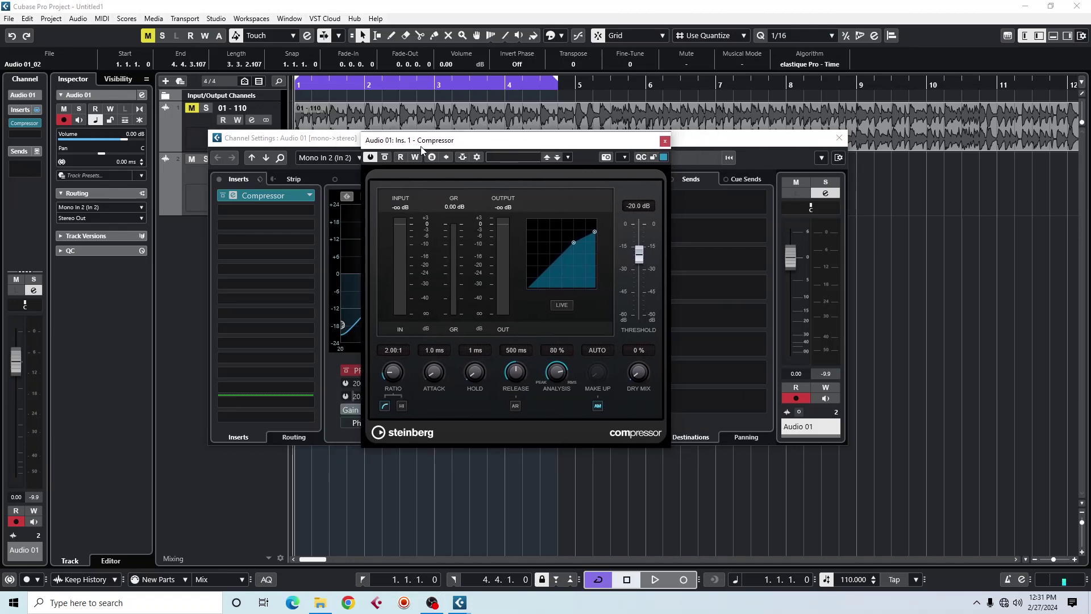
left_click(664, 141)
Insert CLA-3A Mono in the second insert slot of Audio 01, and close the plug-in and channel settings windows.
left_click(232, 211)
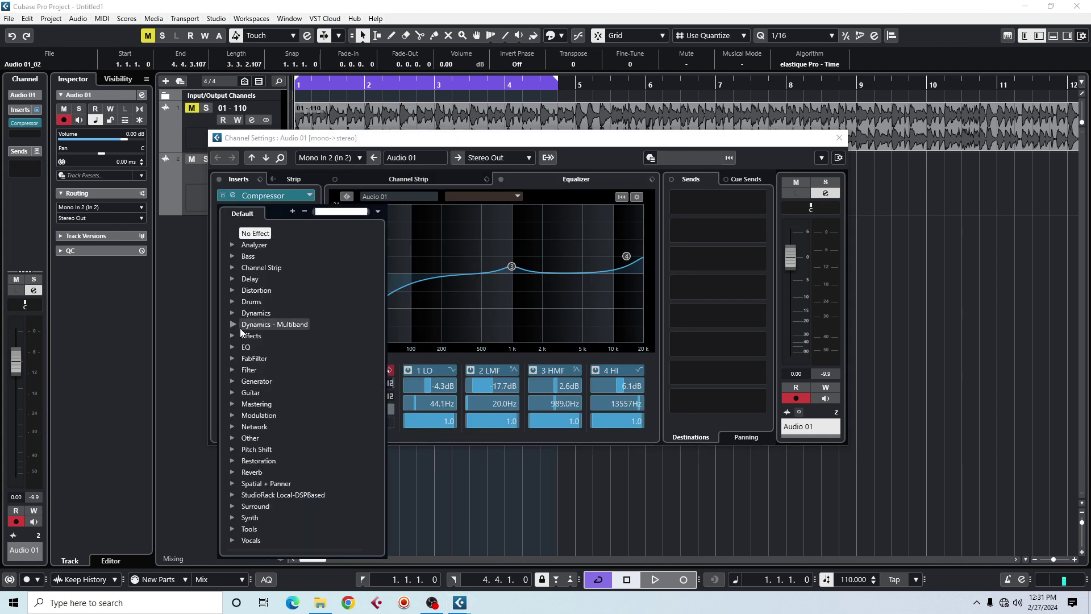
left_click(236, 311)
scroll(276, 297, "down", 5)
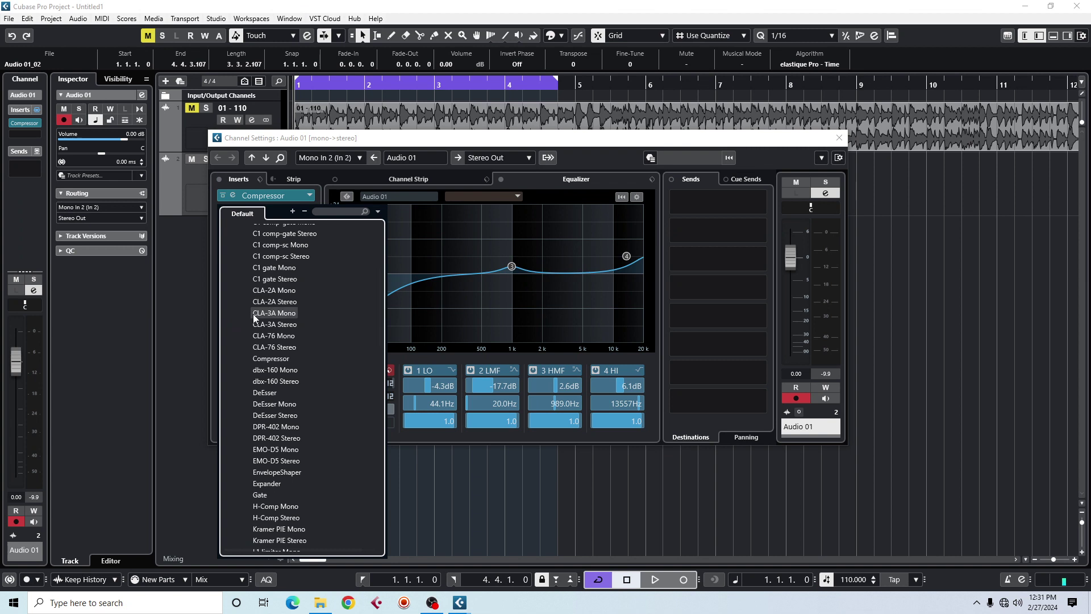
left_click(257, 313)
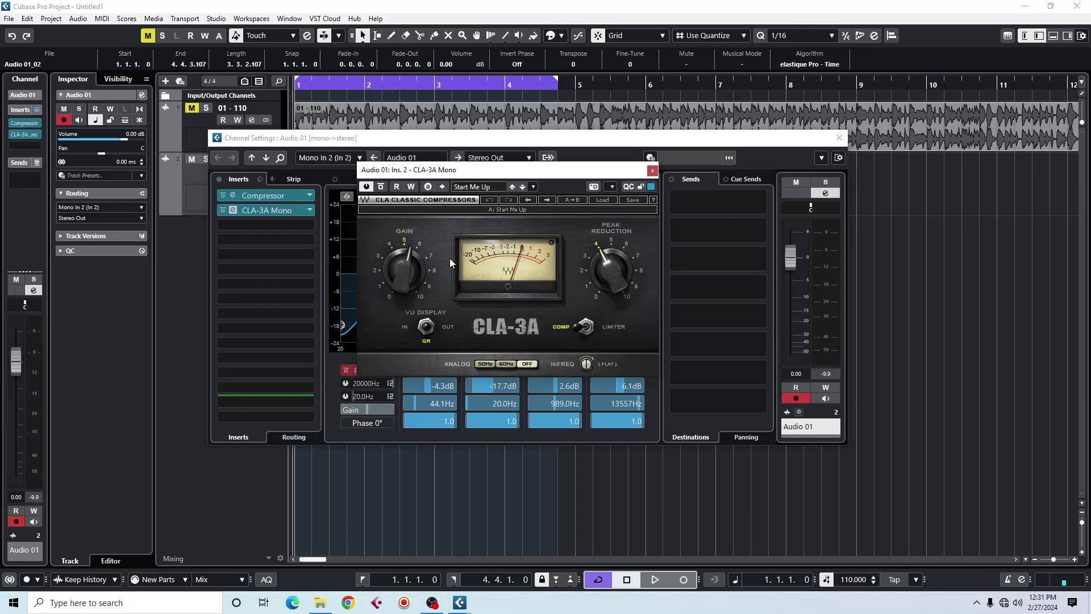
left_click(653, 170)
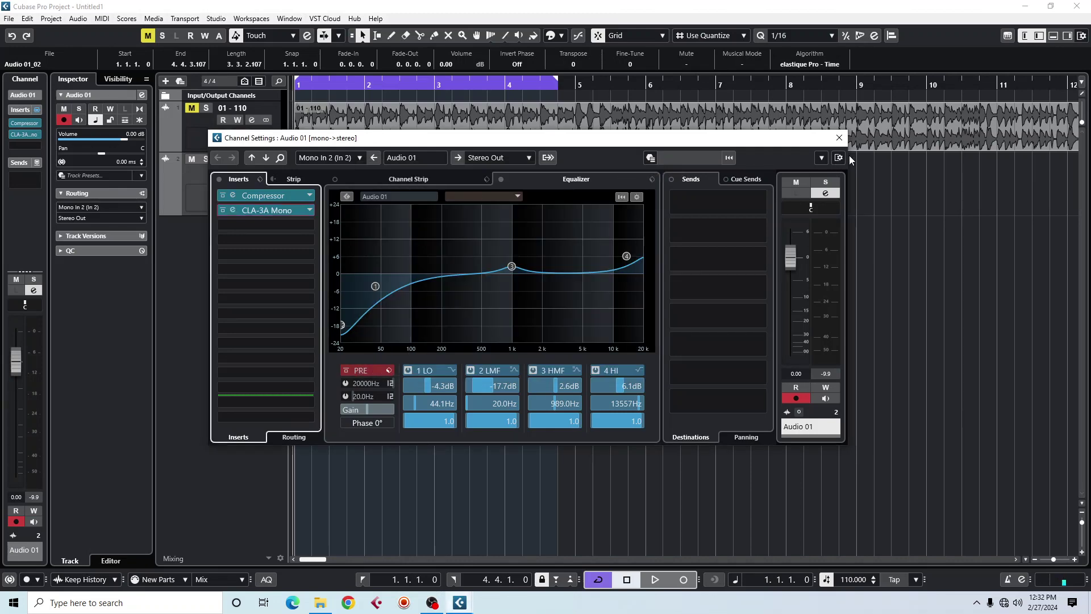
left_click(839, 138)
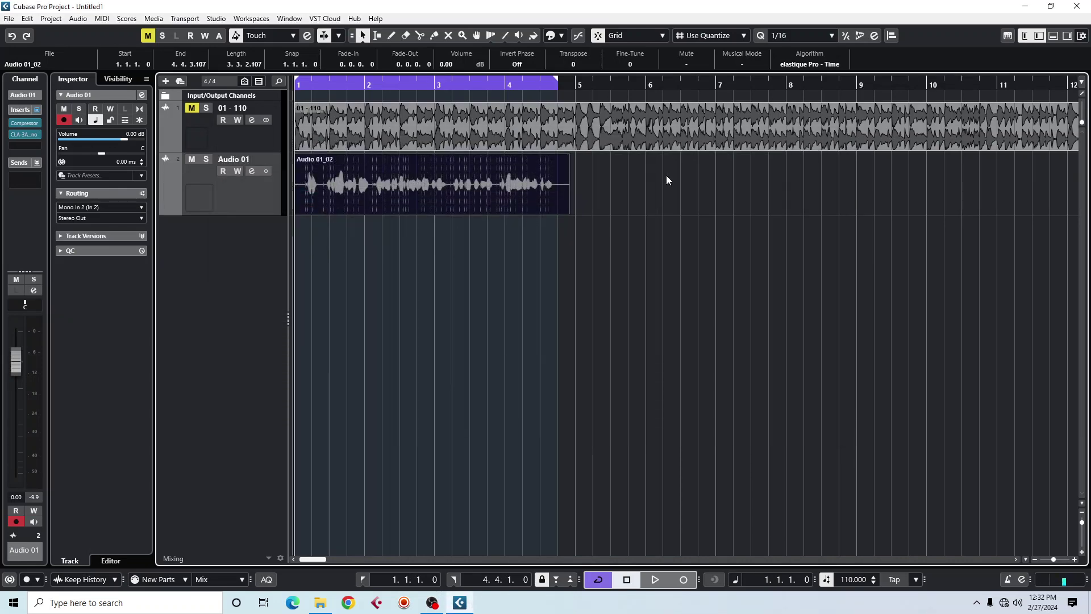
Add one instrument track using Serum_x64 with All MIDI Inputs and Stereo Out, and close the synth's window.
left_click_drag(633, 170, 305, 244)
right_click(214, 233)
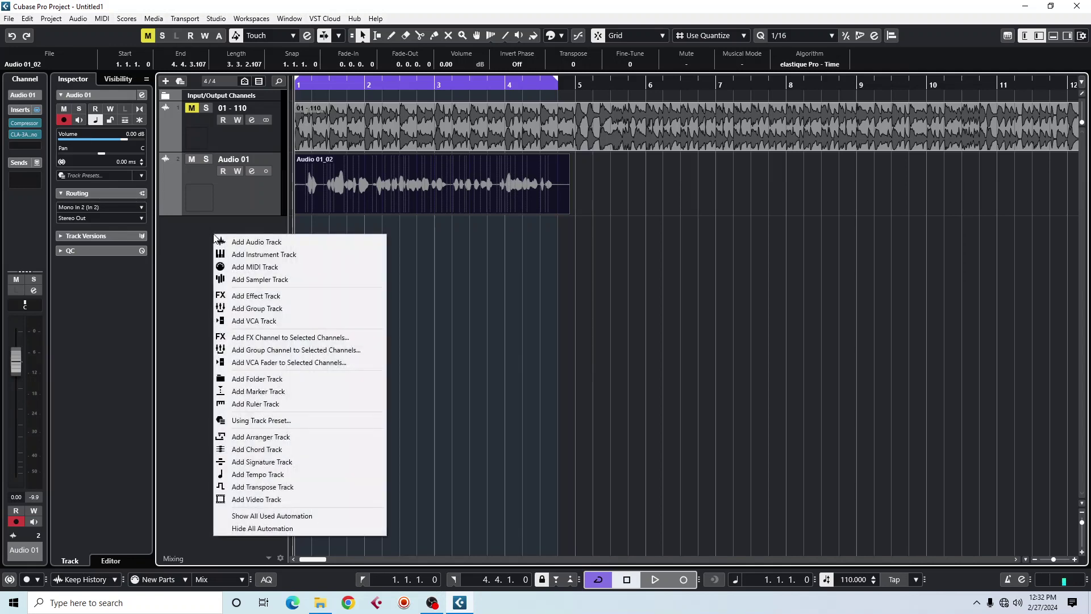
left_click(249, 256)
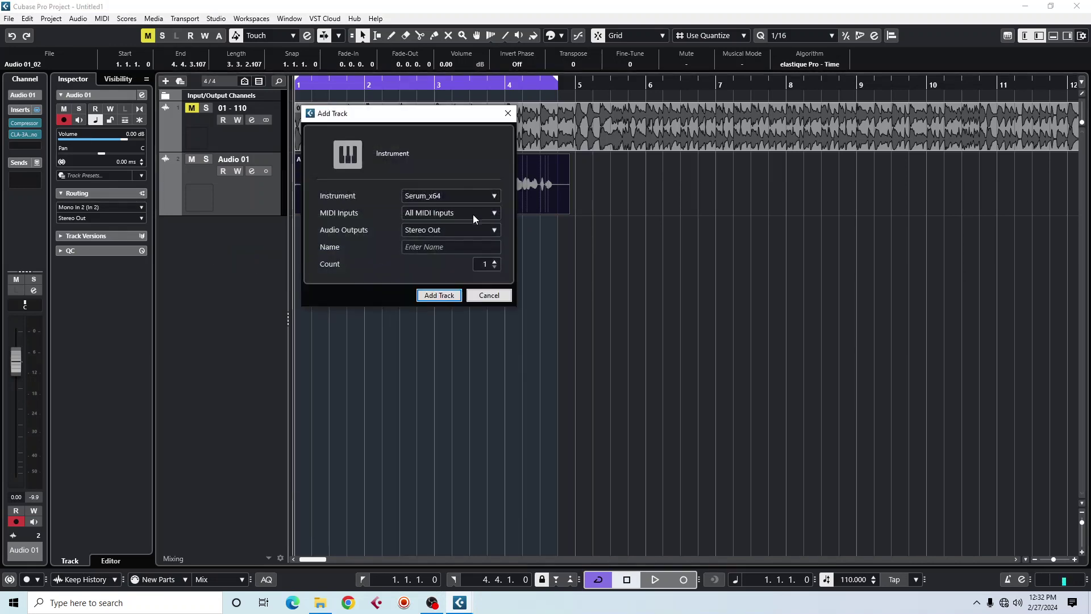
left_click(442, 197)
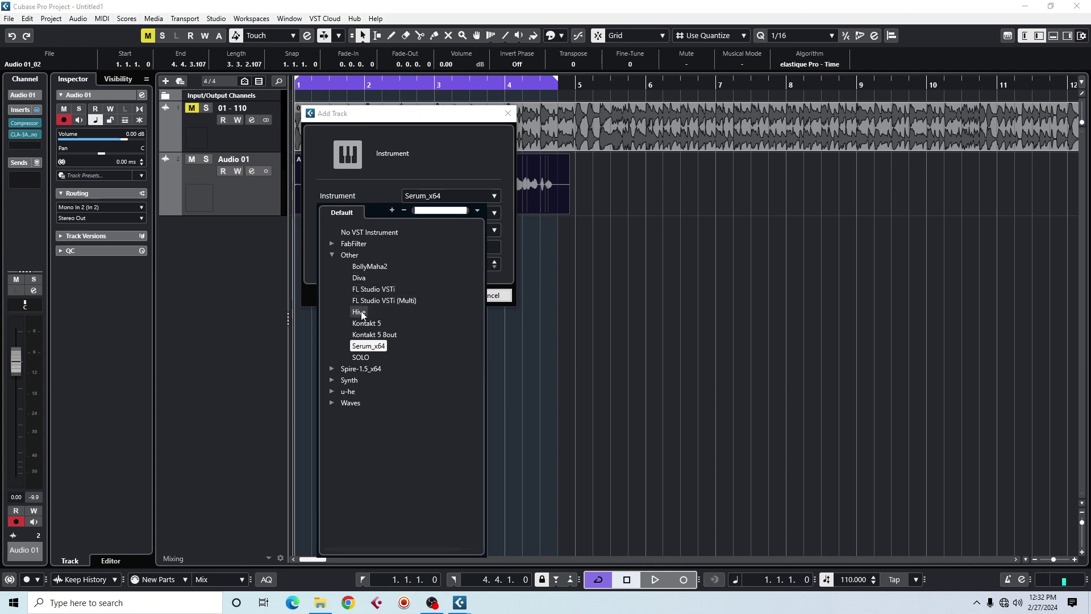
left_click(362, 279)
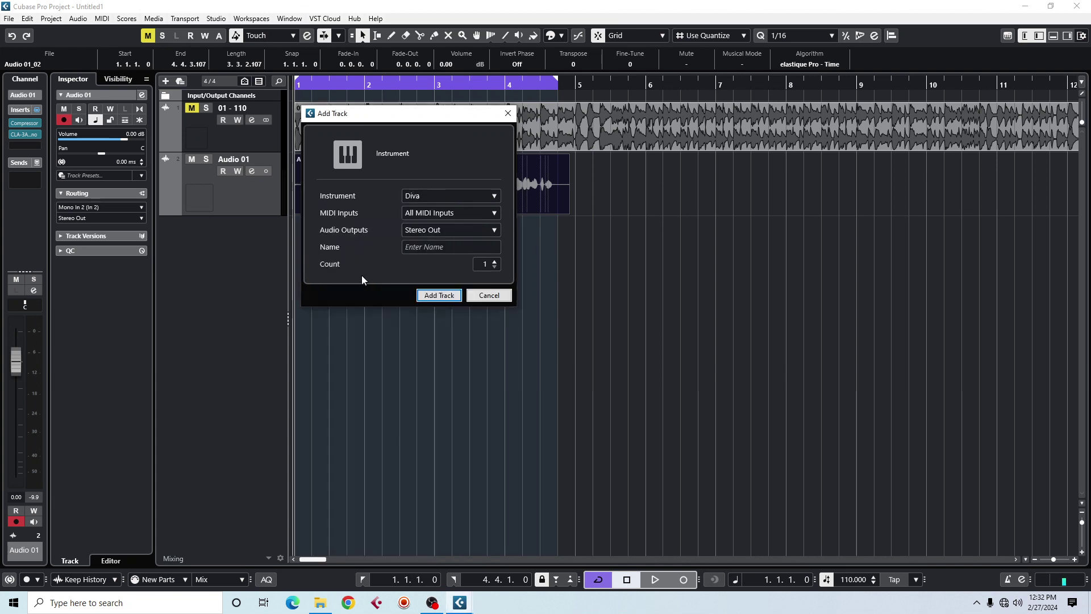
left_click(420, 197)
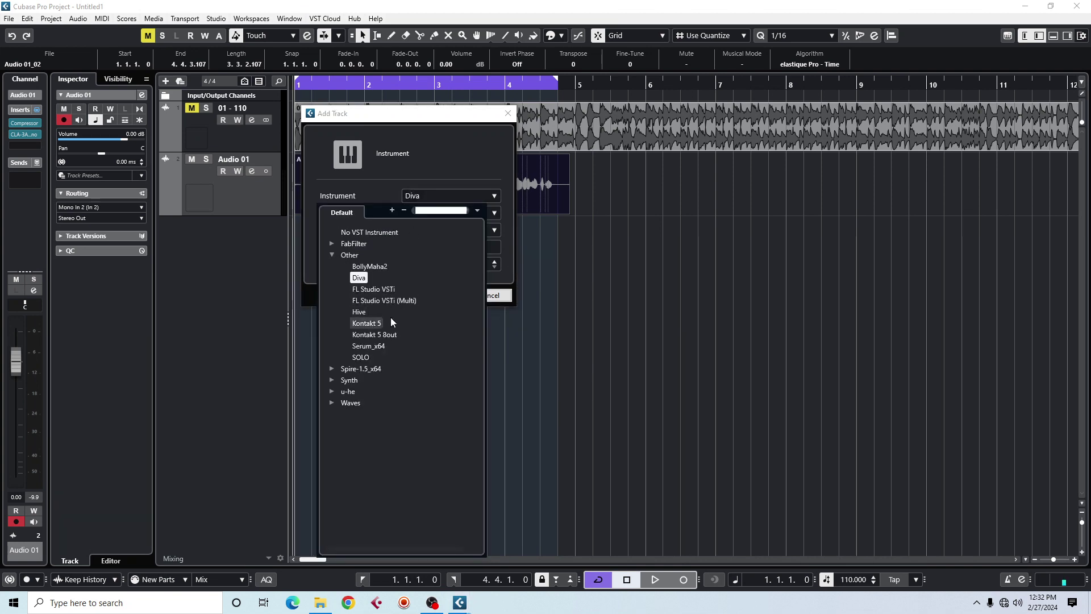
left_click(353, 348)
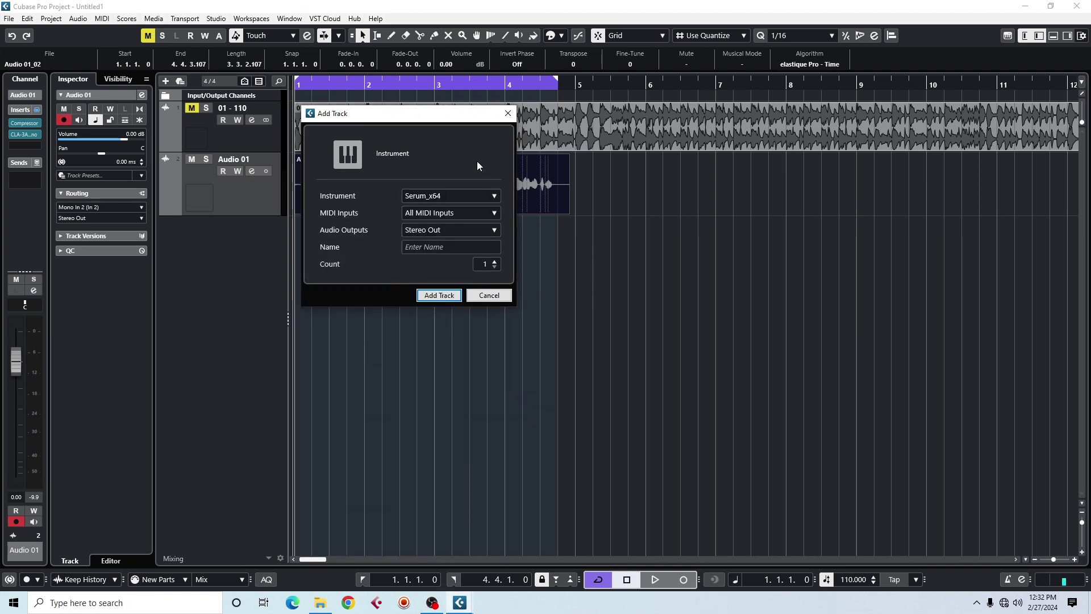
left_click(440, 295)
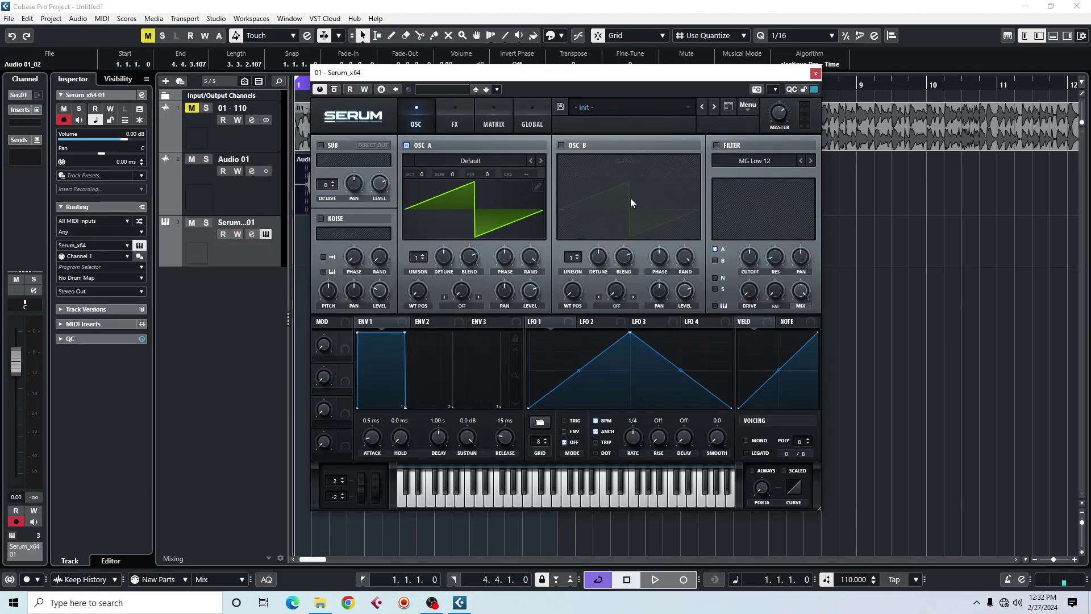
left_click_drag(807, 74, 786, 85)
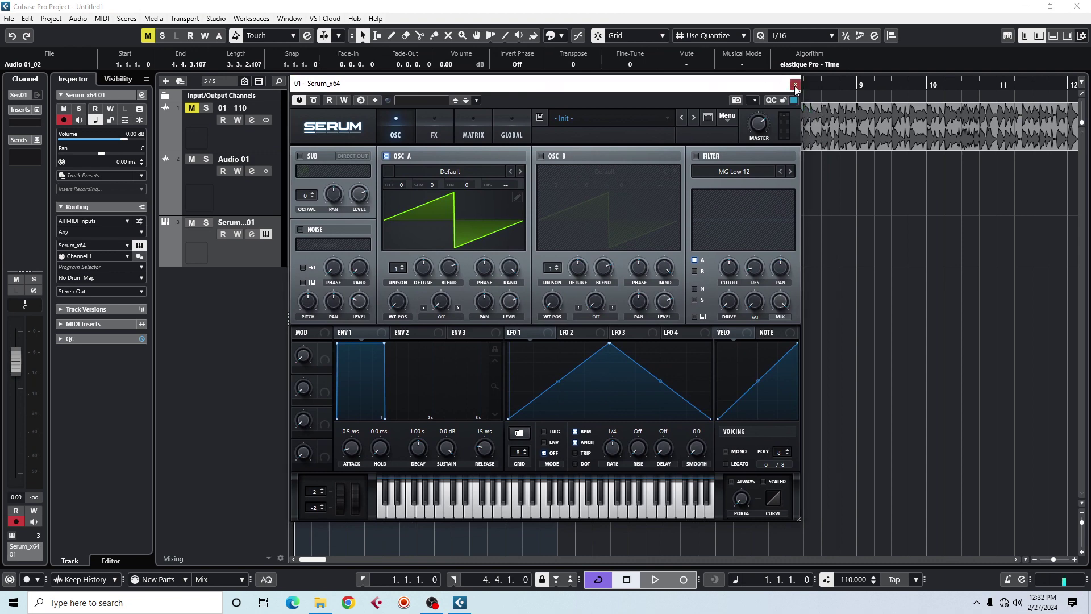
left_click(795, 86)
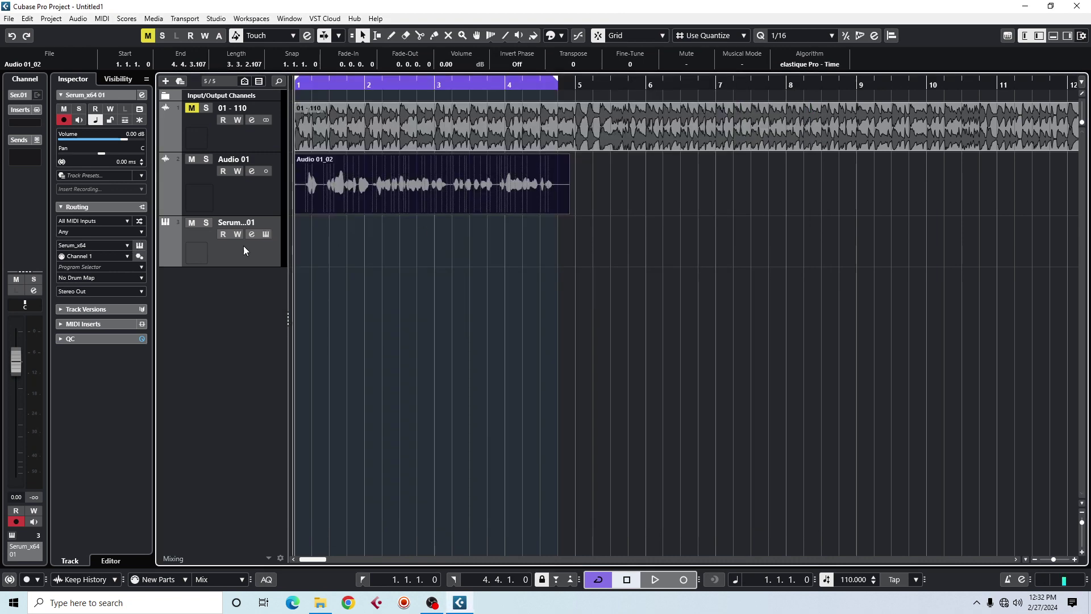
Reopen the Serum instrument, load the preset BRASS - Sax Mid from the Indian Tone bank and close its window.
left_click(141, 247)
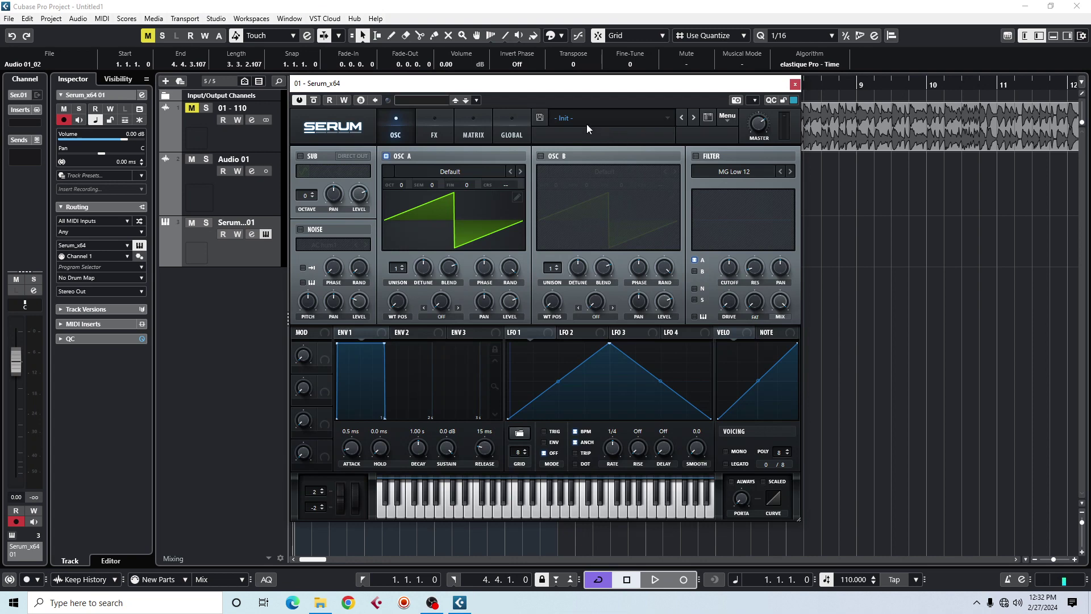
left_click(587, 123)
mouse_move(603, 245)
mouse_move(676, 243)
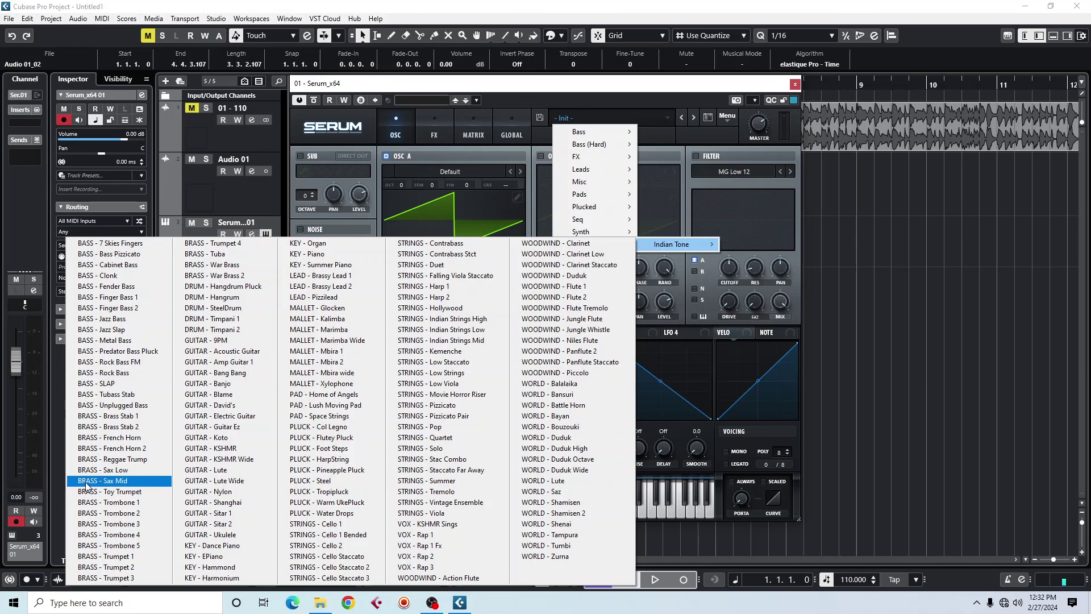
left_click(107, 483)
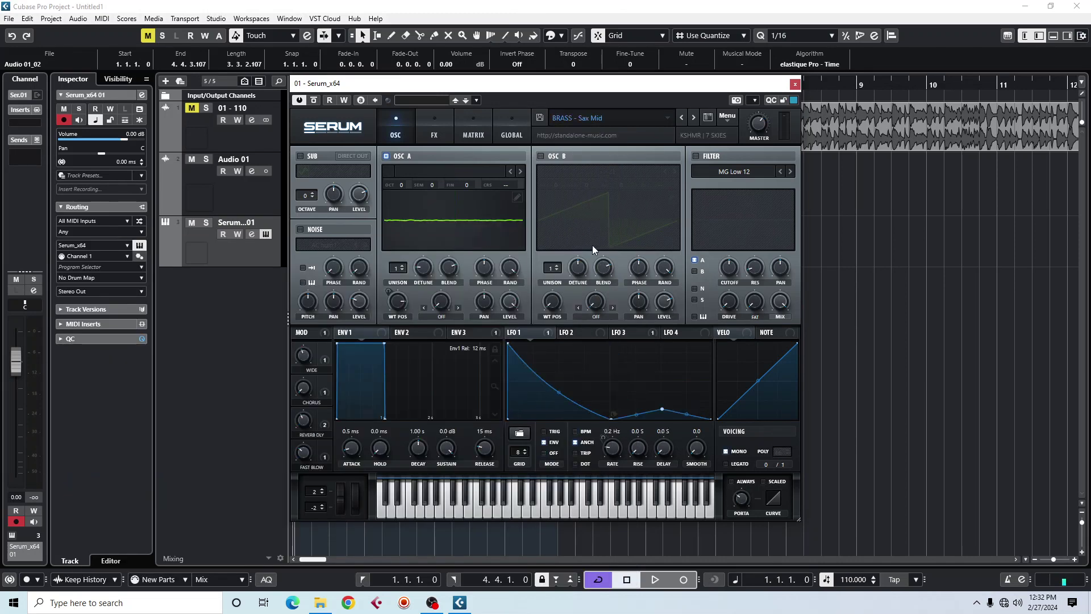
left_click(796, 84)
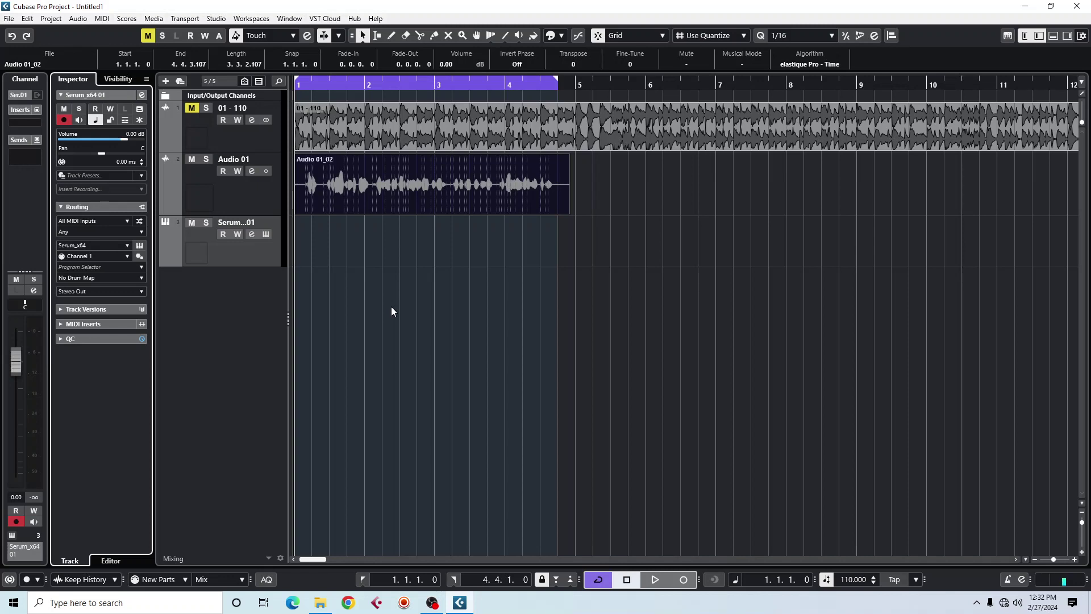
Show the On-Screen Keyboard, check its computer-key layout, return to the piano layout and play a few notes on the Serum track.
key("alt+k")
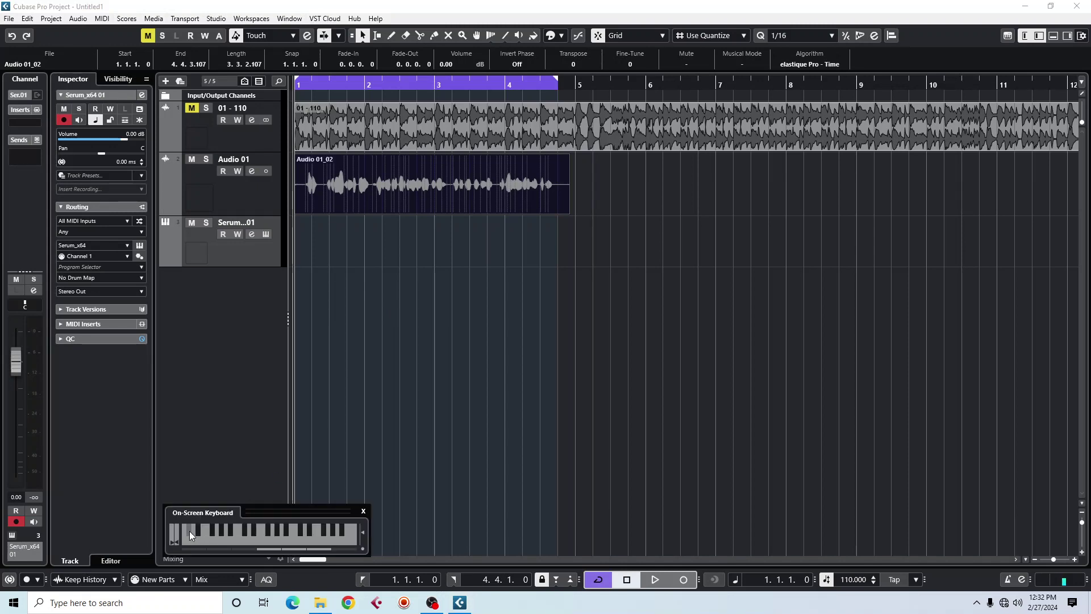
left_click(364, 549)
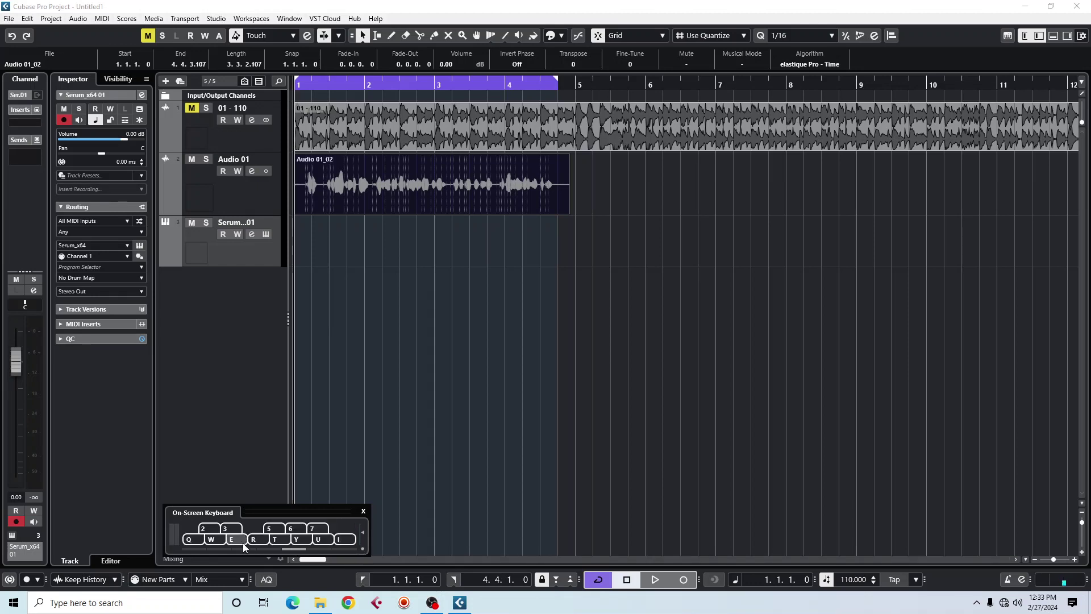
left_click(362, 549)
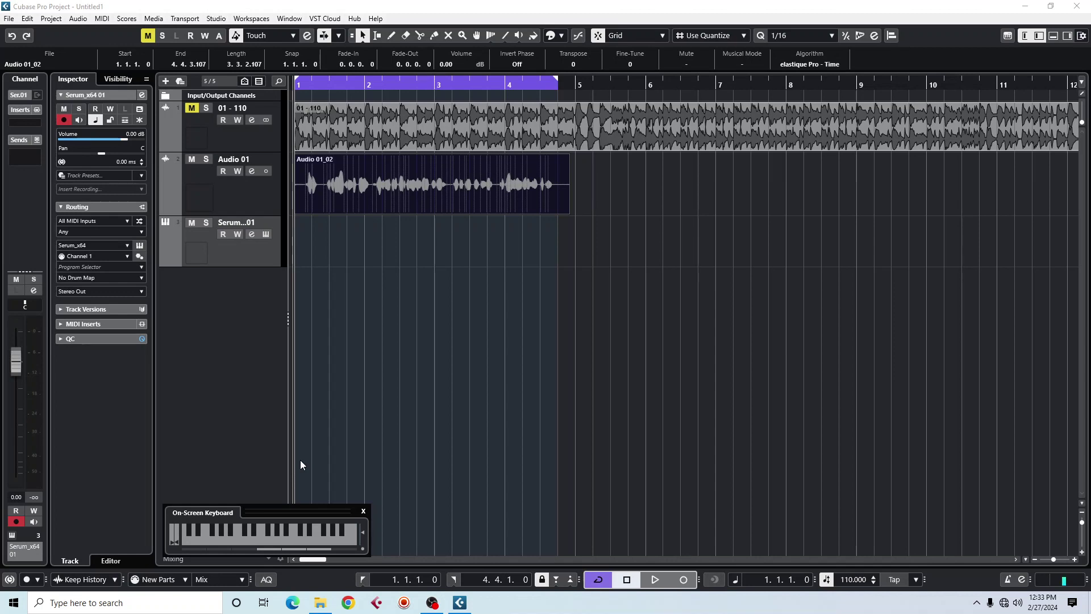
key("z")
key("c")
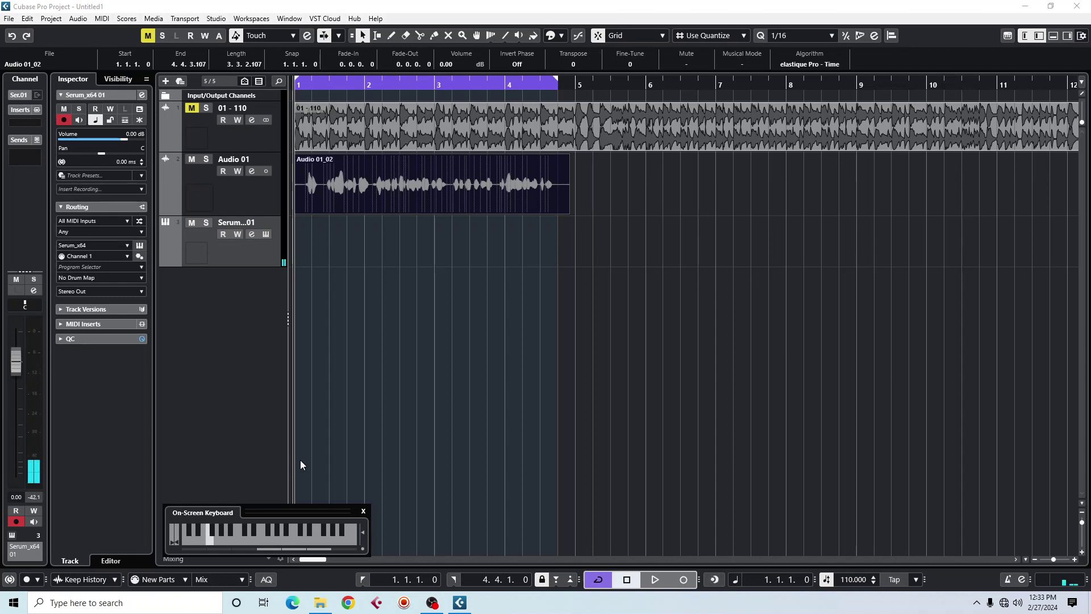
Play a short run of test notes on the record-enabled Serum track with the On-Screen Keyboard.
key("b")
key("m")
key("n")
key("n")
key("c")
key("b")
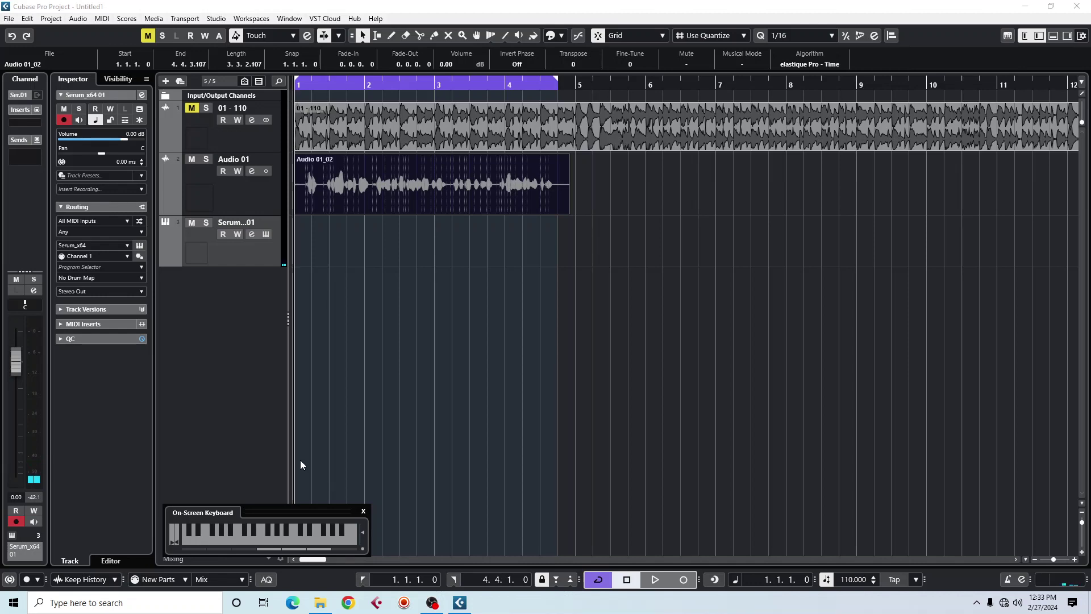
Open the Serum instrument of Serum_x64 01, look through the Indian Tone presets and close its window, keeping BRASS - Sax Mid.
left_click(243, 254)
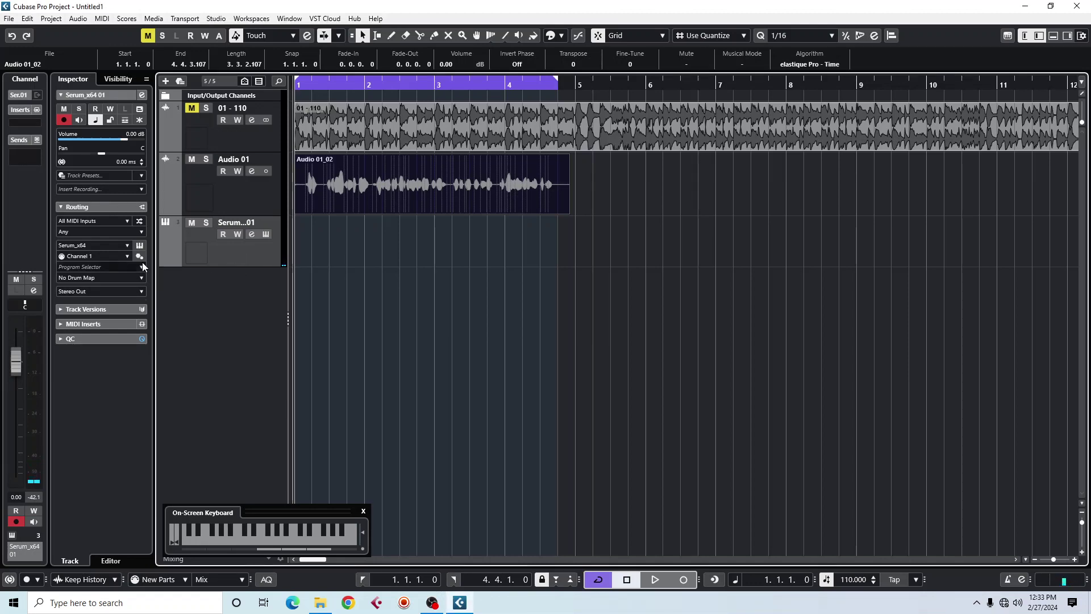
left_click(140, 247)
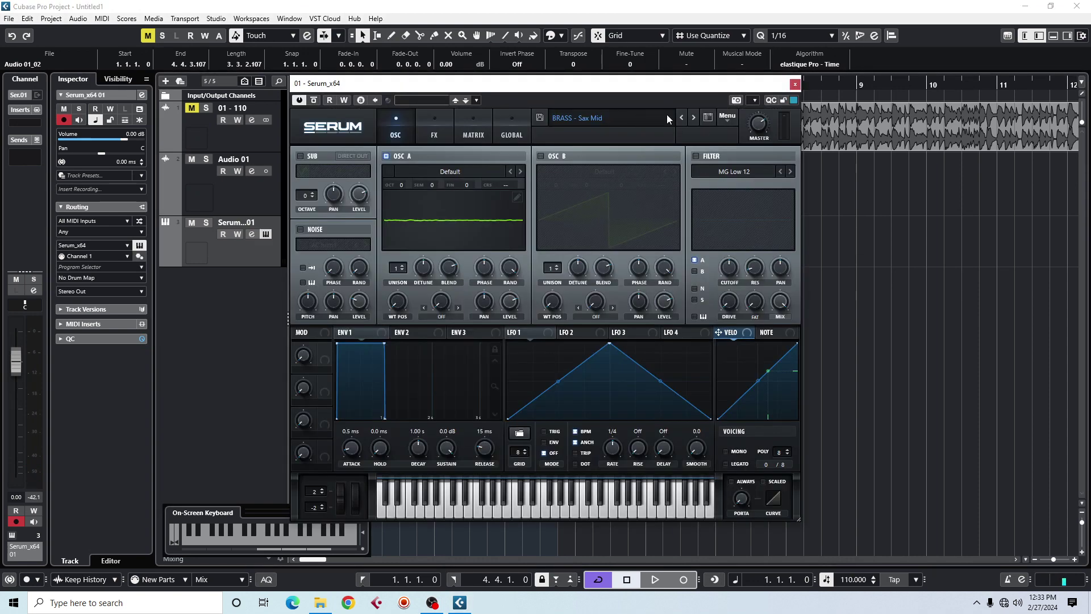
left_click(667, 118)
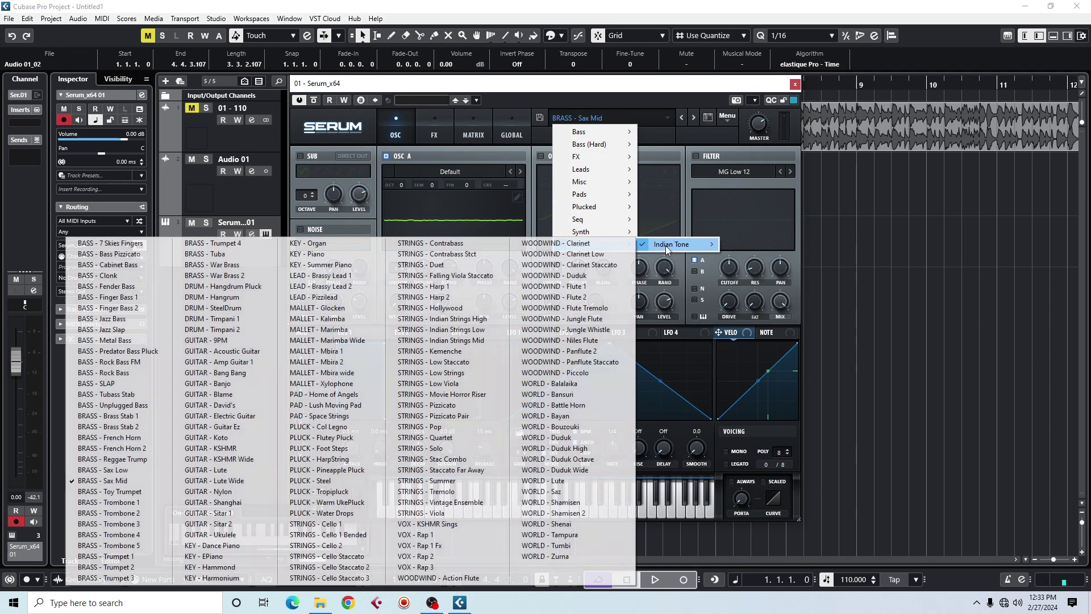
left_click(307, 254)
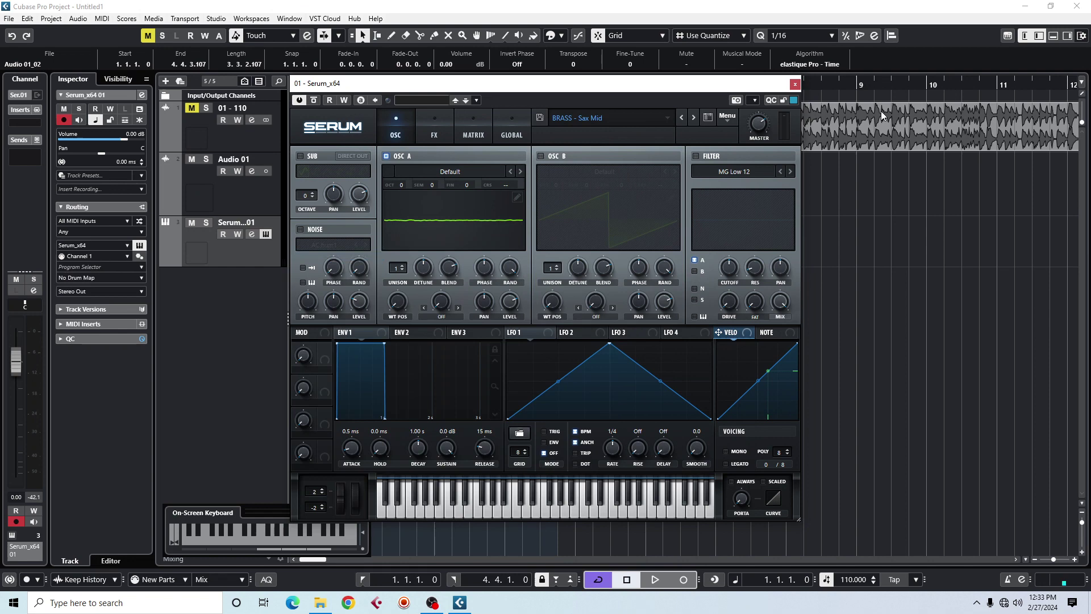
left_click(795, 85)
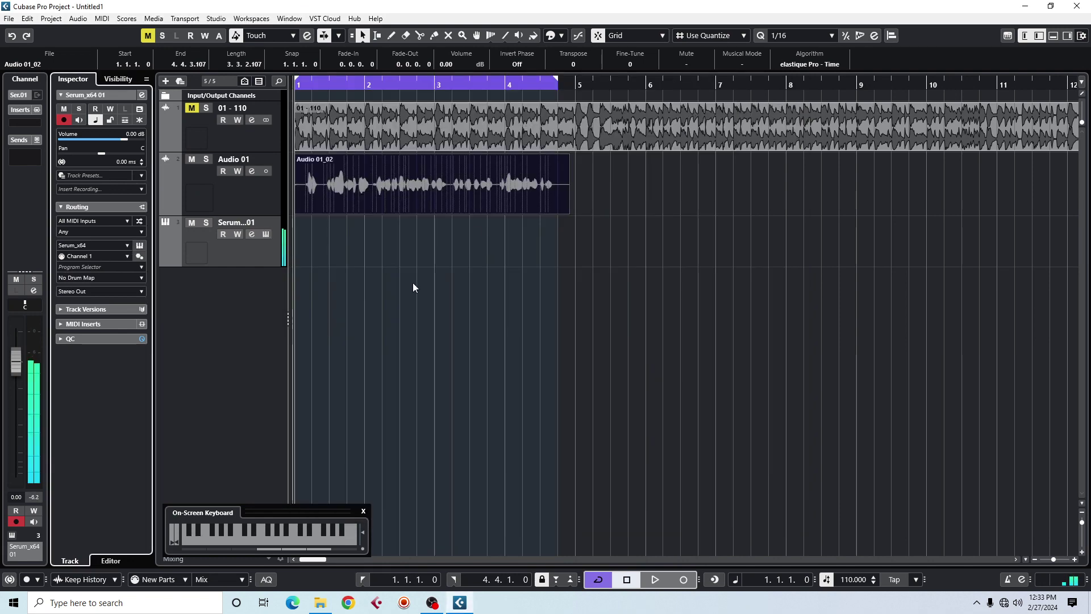
Audition a longer low-register melody with the sax sound on the Serum track using the On-Screen Keyboard.
key("c")
key("z")
key("z")
key("x")
key("z")
key("z")
key("v")
key("c")
key("x")
key("c")
key("x")
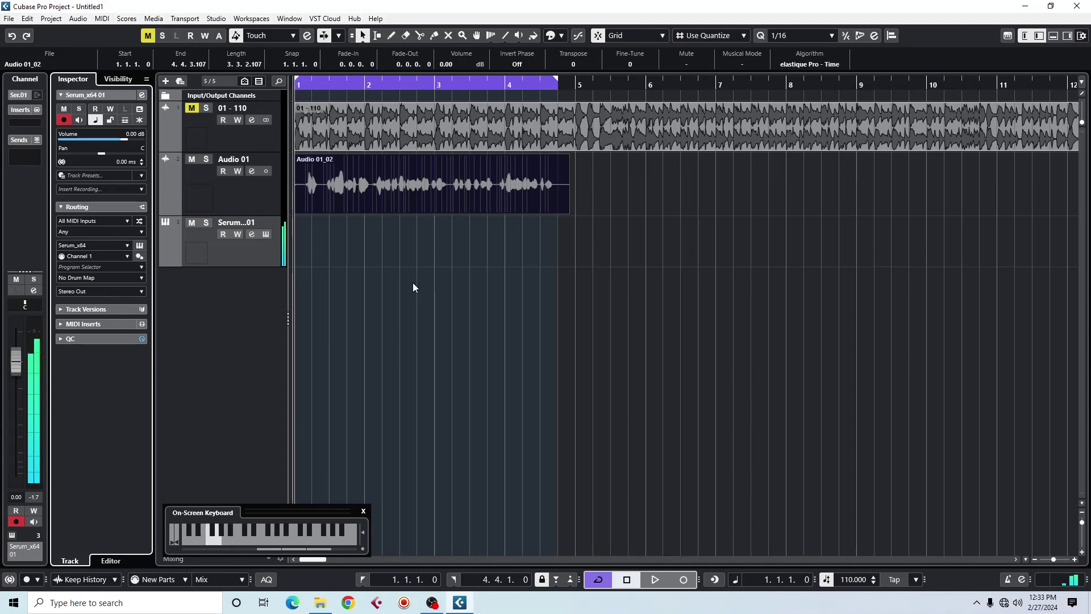
key("c")
key("z")
key("z")
key("c")
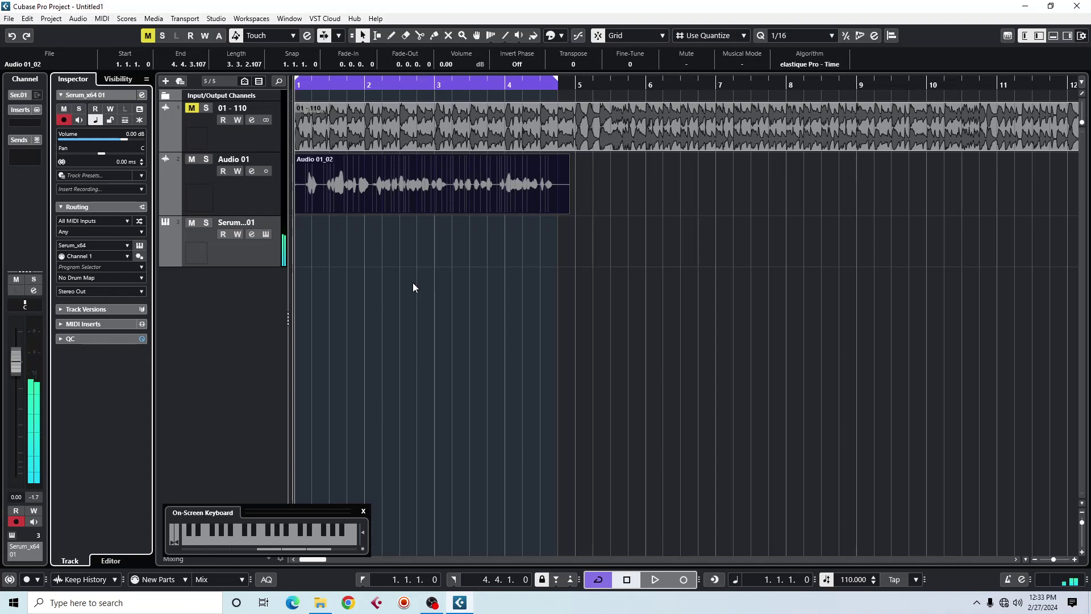
Mute the Audio 01 track and deselect its audio event.
left_click(187, 162)
left_click_drag(625, 176, 351, 213)
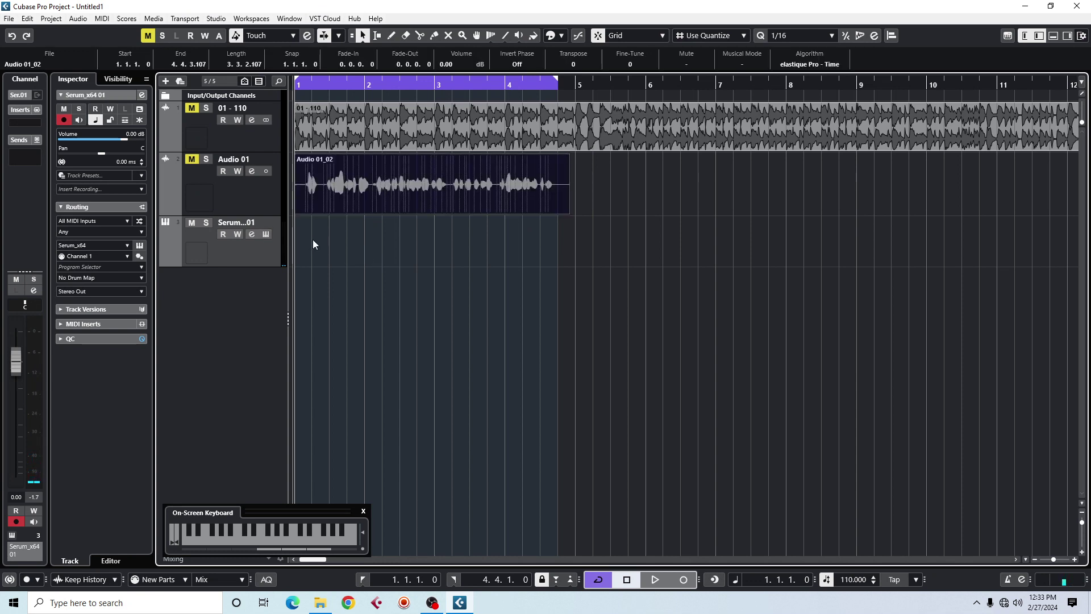
left_click_drag(309, 226, 711, 255)
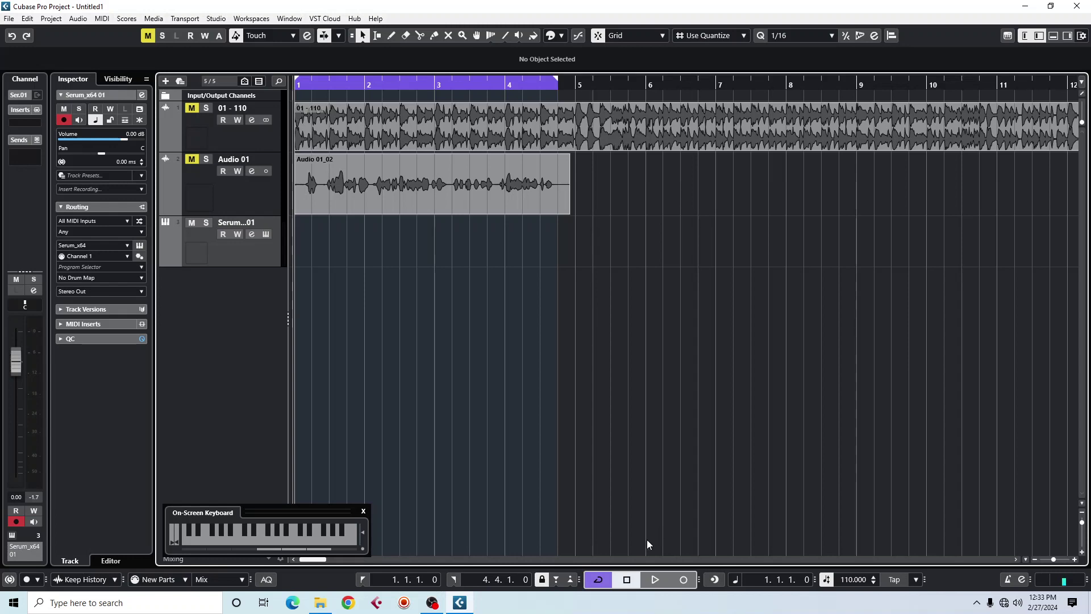
Record a melody on the Serum track from bar 1 across the cycle range, stop recording and deselect the part.
left_click(683, 580)
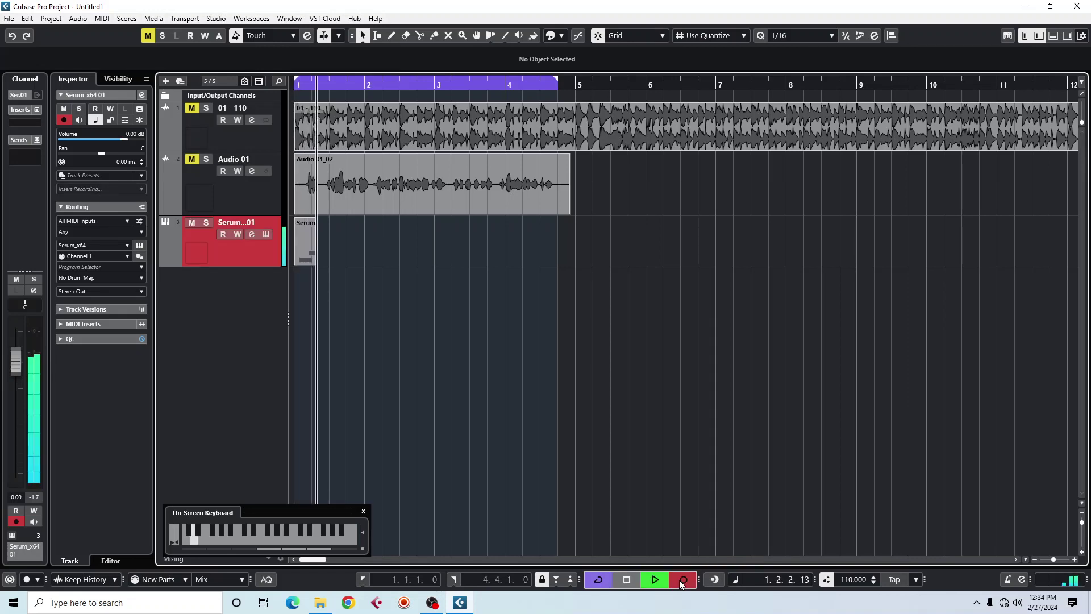
key("n")
key("m")
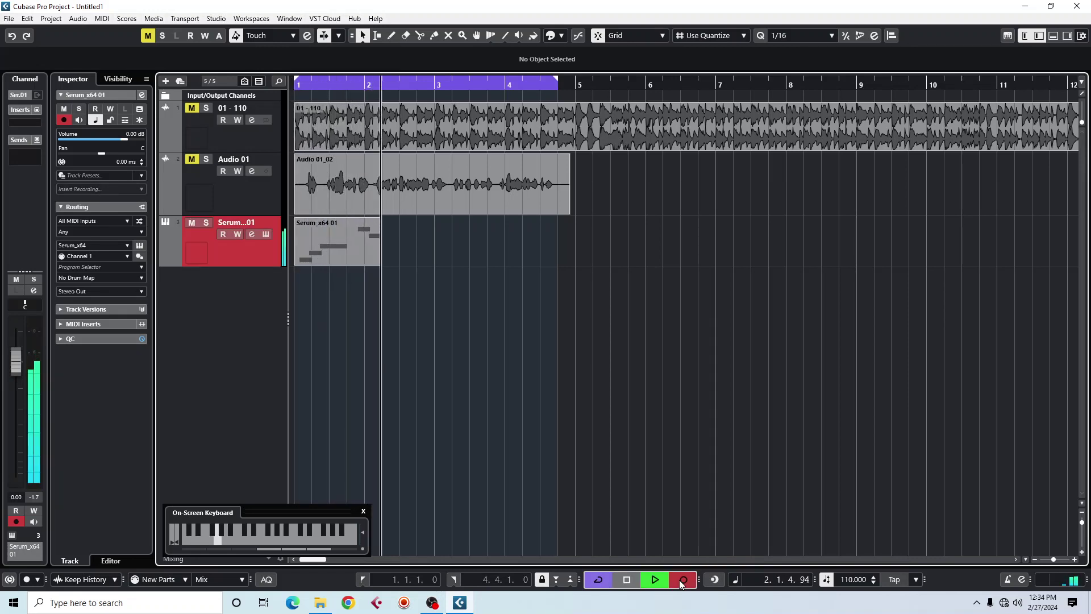
key("b")
key("v")
key("c")
key("n")
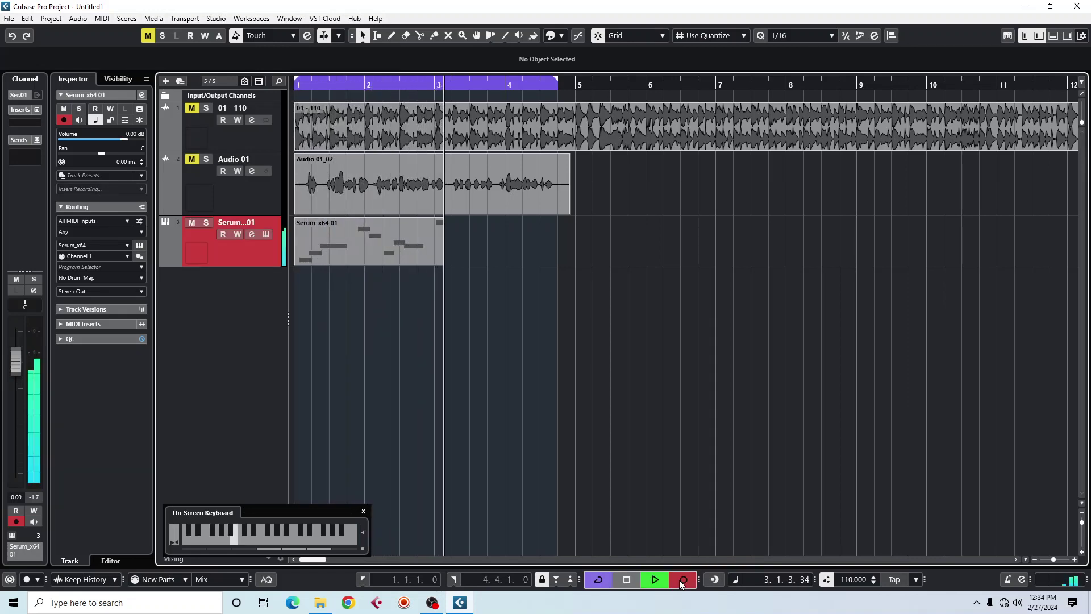
key("b")
key("b")
key("z")
key("c")
key("v")
key("x")
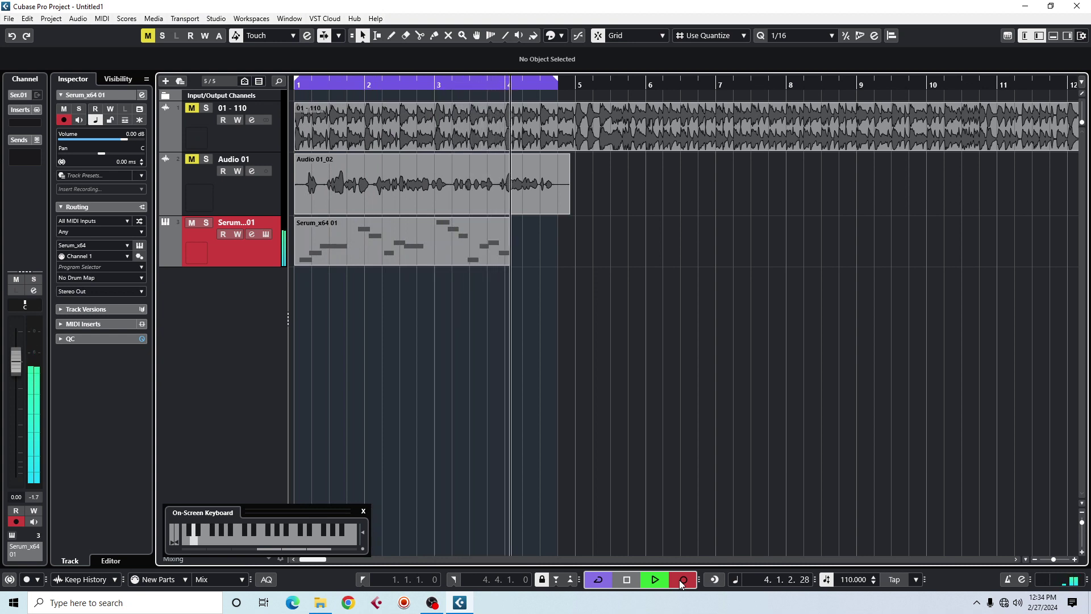
key("space")
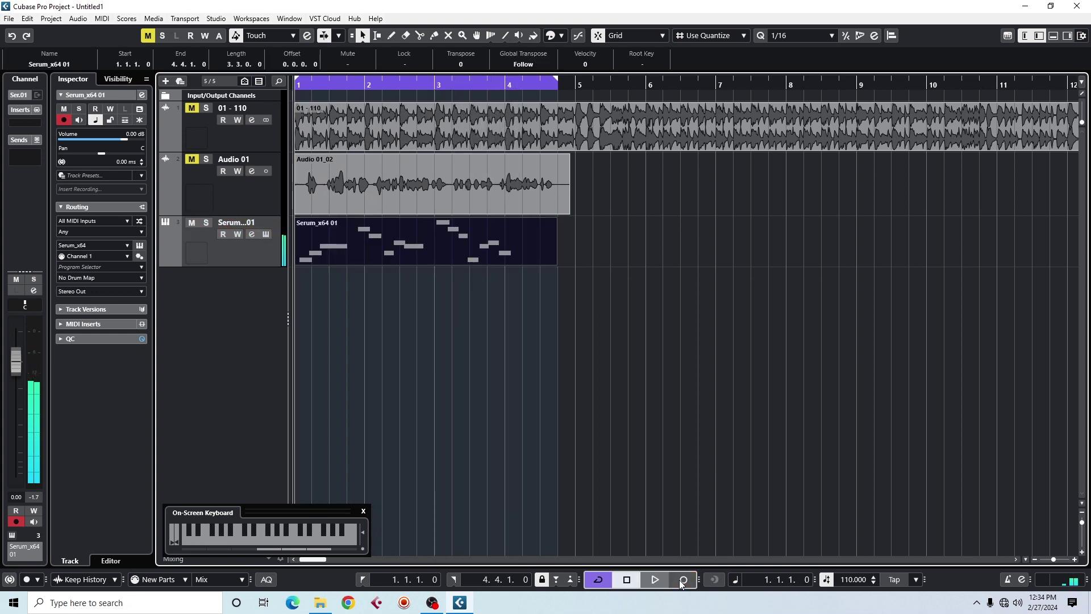
left_click(681, 478)
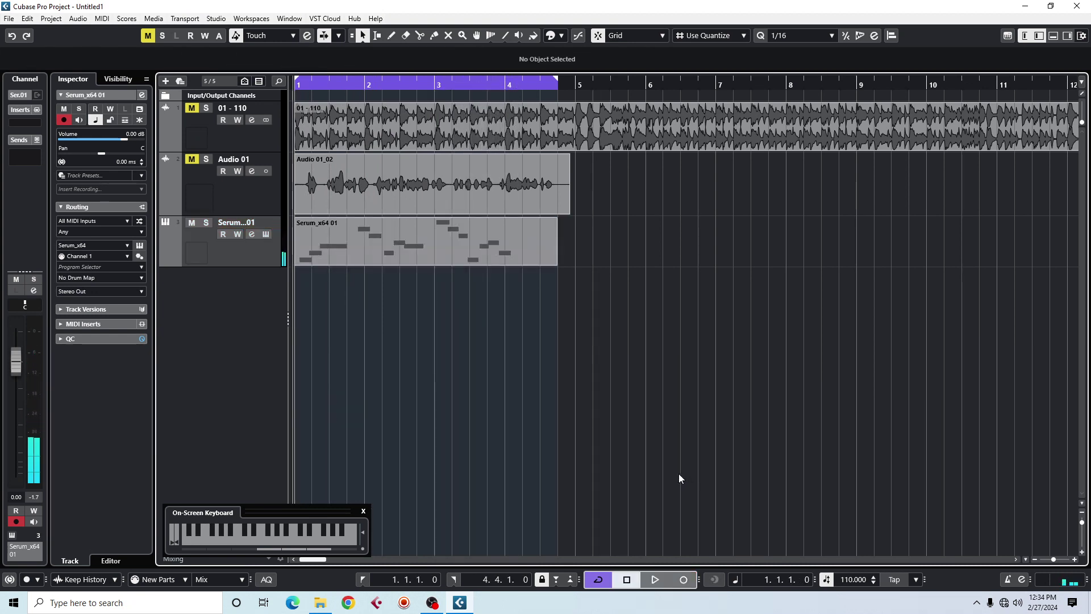
Close the On-Screen Keyboard, open the recorded Serum part in the Key Editor and check its notes against the grid.
left_click(366, 513)
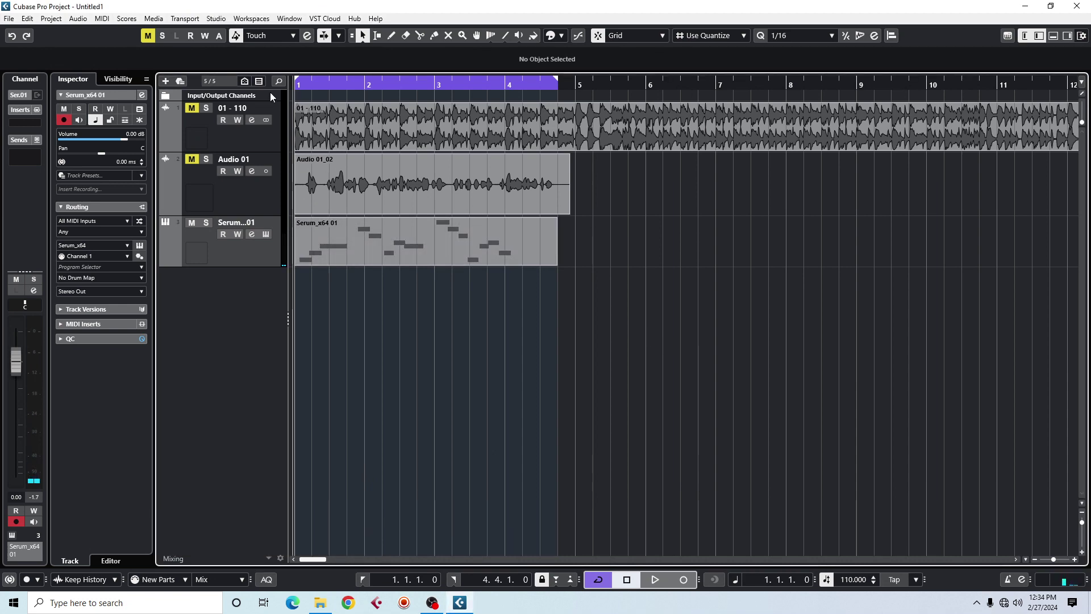
key("h")
key("h")
key("h")
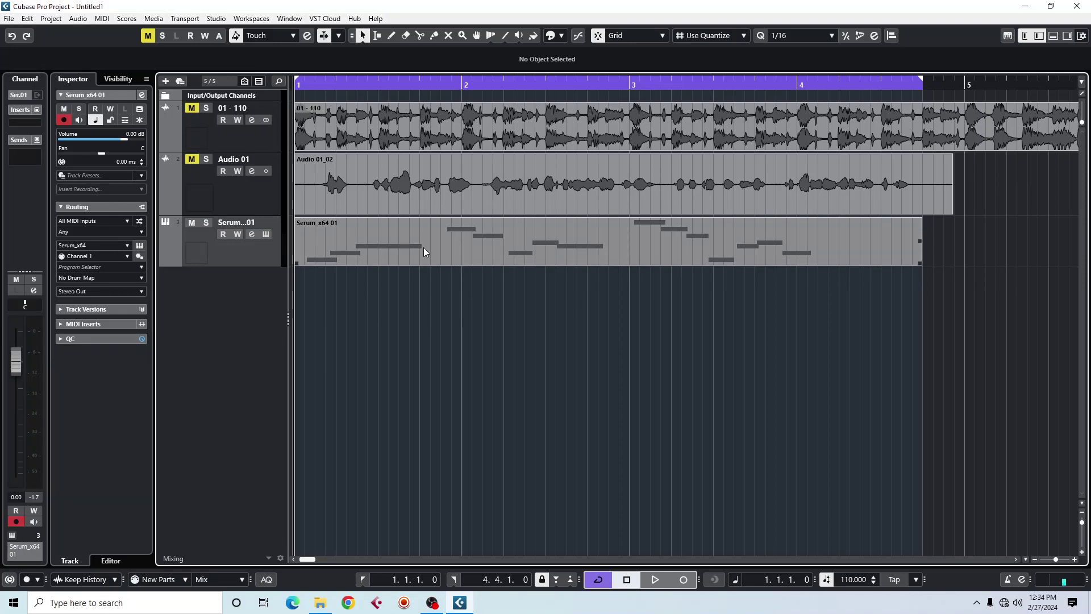
double_click(424, 247)
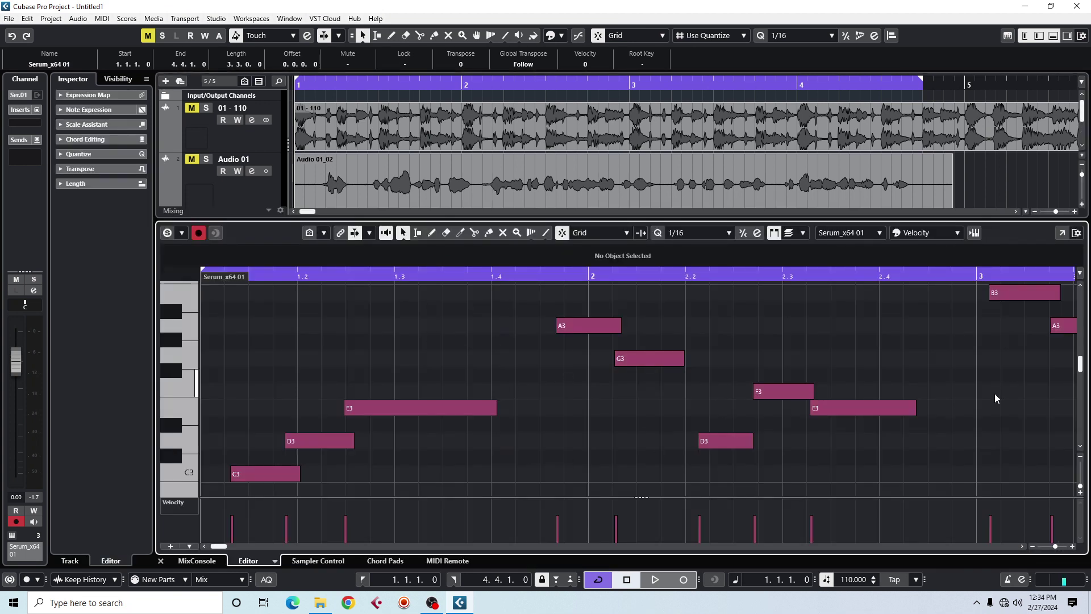
mouse_move(1081, 487)
left_mouse_down()
mouse_move(1080, 467)
mouse_move(1082, 491)
left_mouse_up()
mouse_move(220, 547)
left_mouse_down()
mouse_move(229, 548)
mouse_move(205, 548)
left_mouse_up()
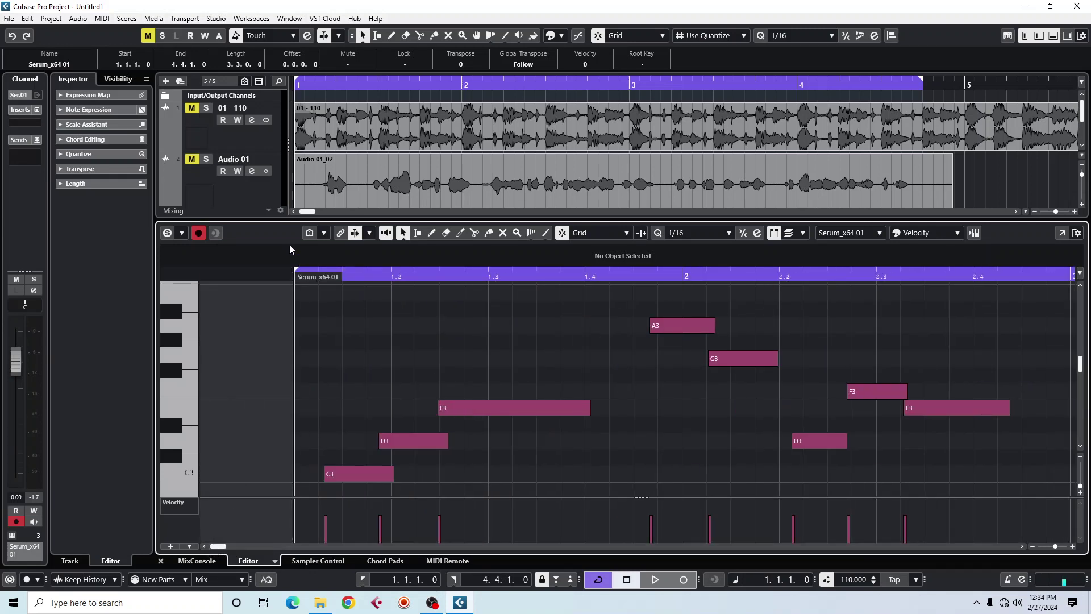
scroll(266, 265, "down", 5)
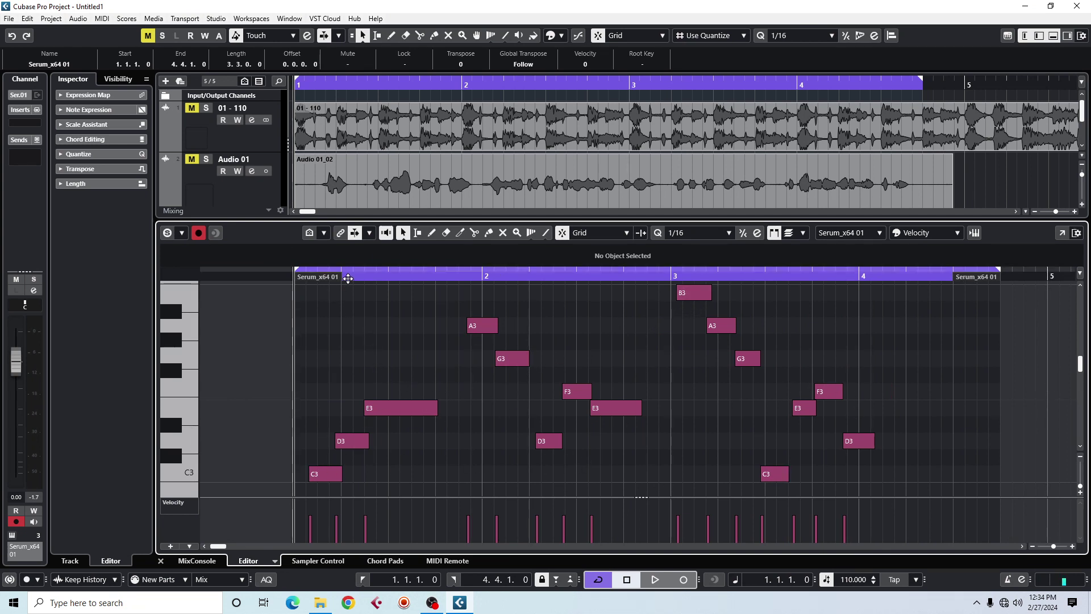
left_click(296, 278)
left_click(295, 278)
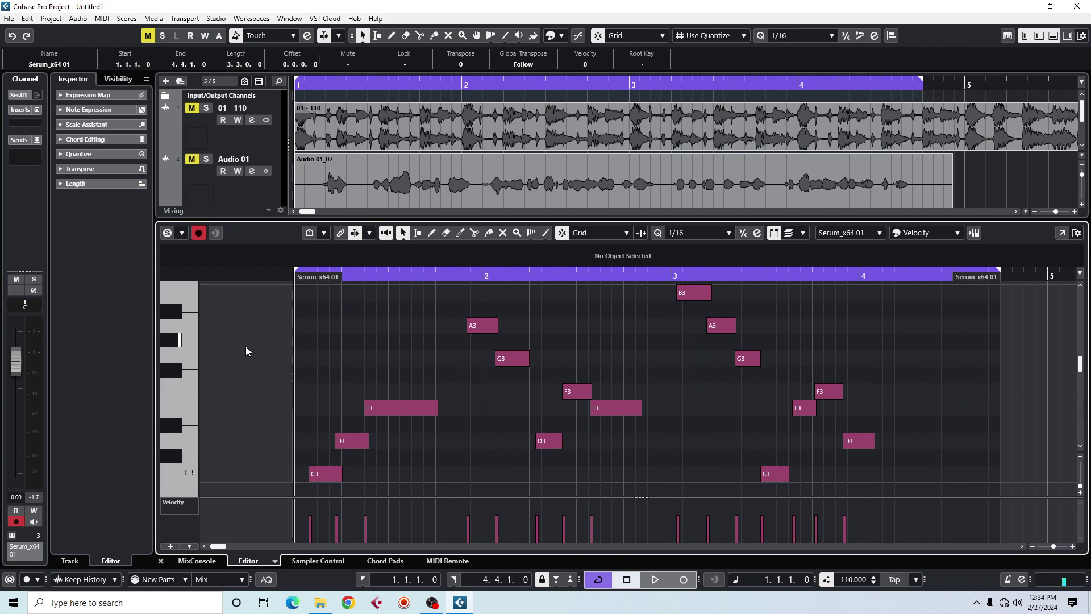
Quantize all notes of the Serum part to 1/16, close the editor and play the part back.
key("ctrl+a")
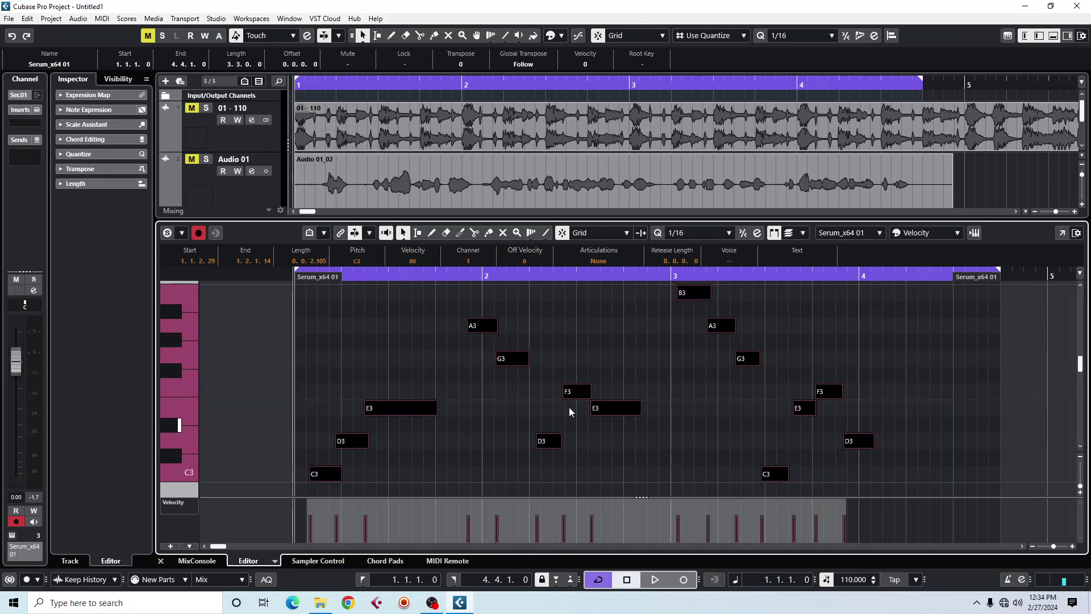
key("q")
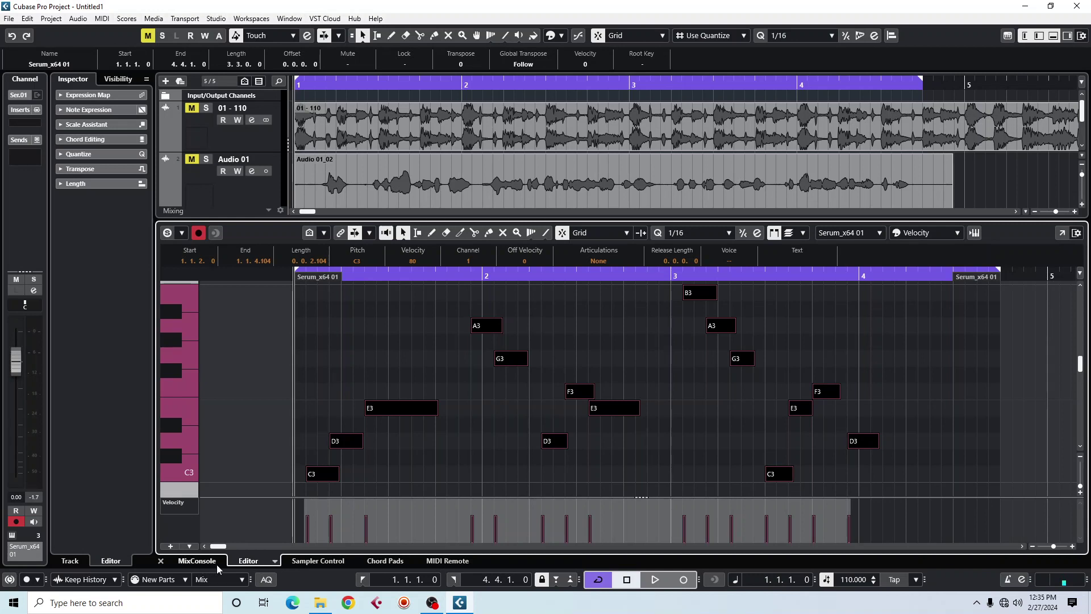
left_click(162, 561)
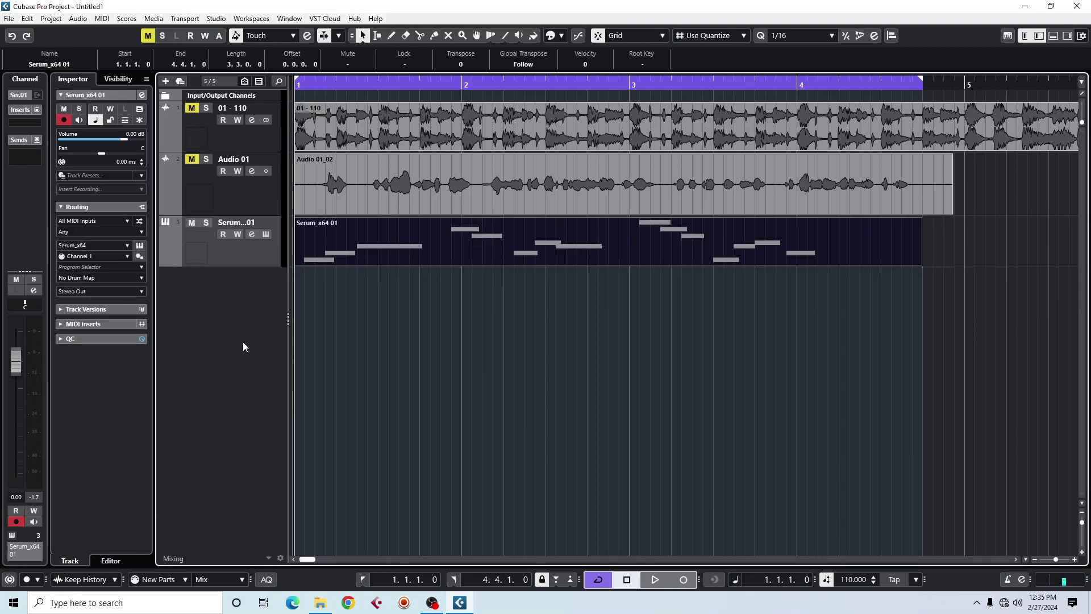
key("space")
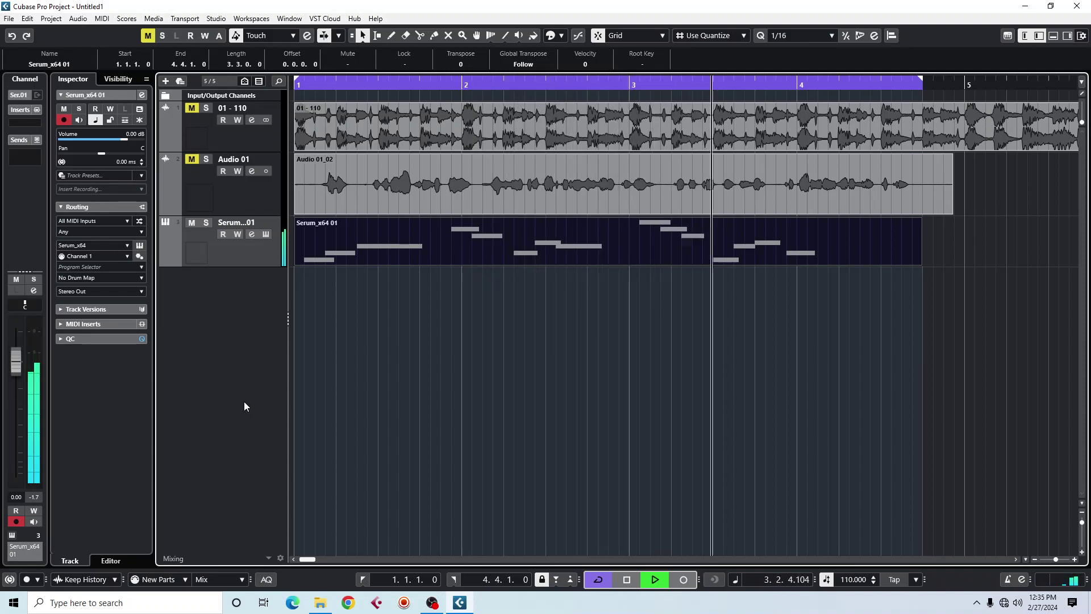
key("space")
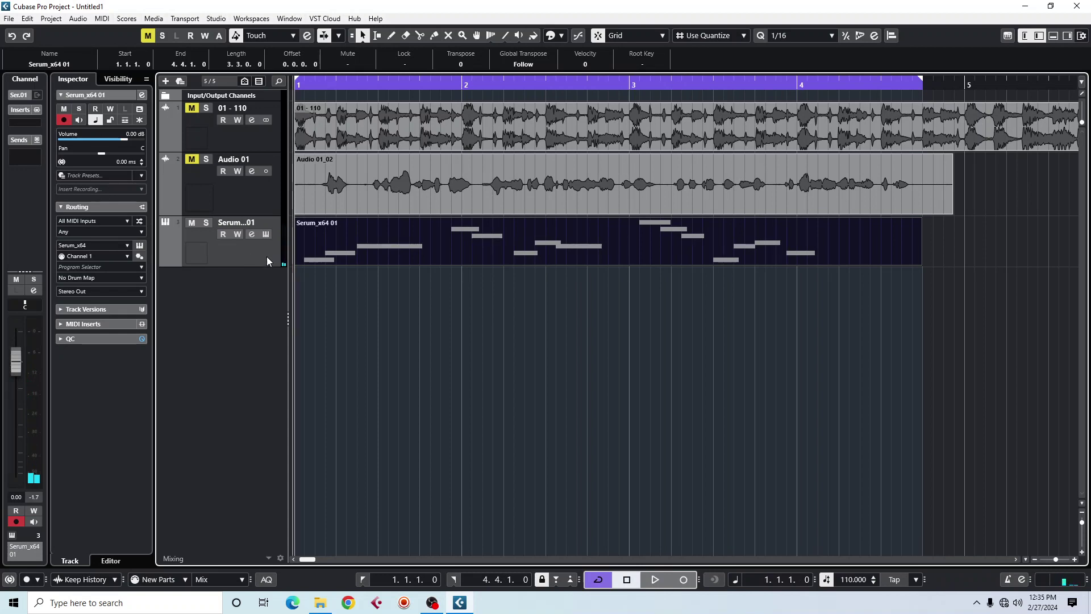
Mute the Serum_x64 01 track and select the events on all three tracks.
left_click(194, 226)
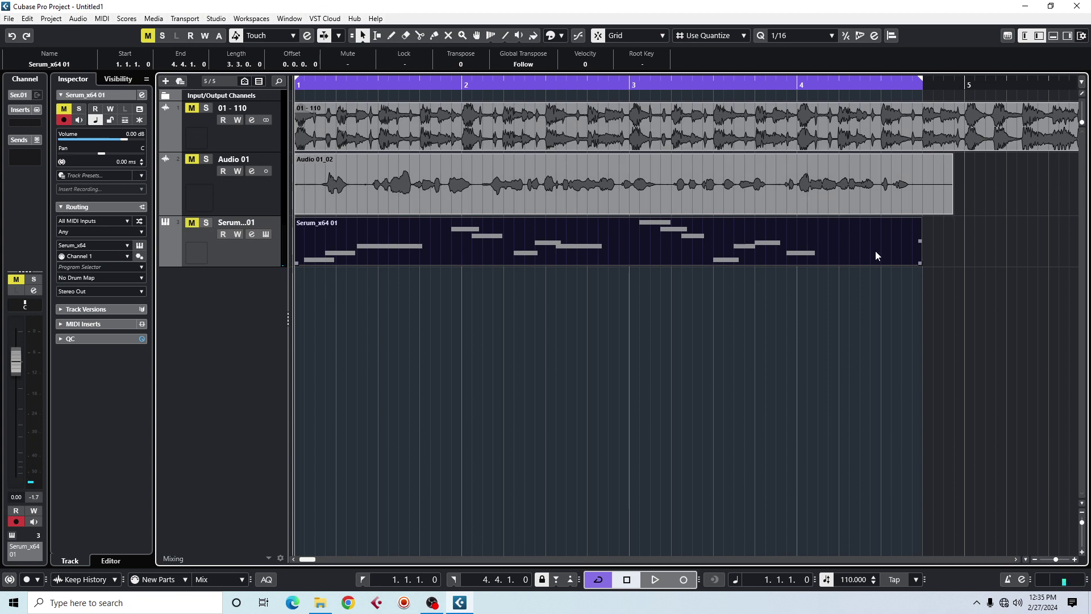
left_click_drag(880, 275, 410, 147)
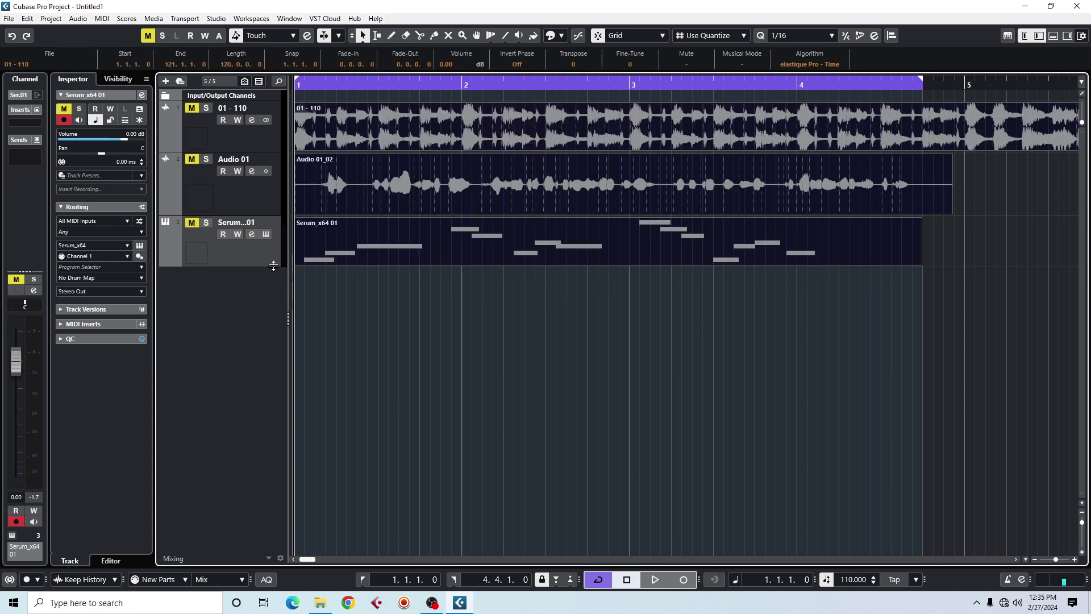
right_click(203, 281)
left_click(253, 303)
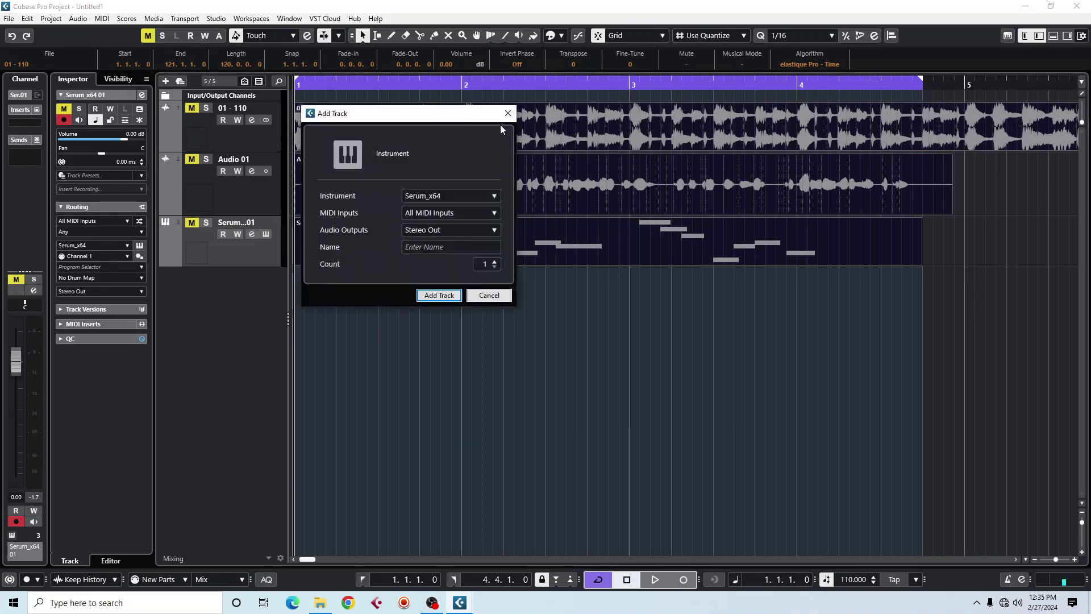
left_click(508, 113)
left_click(249, 235)
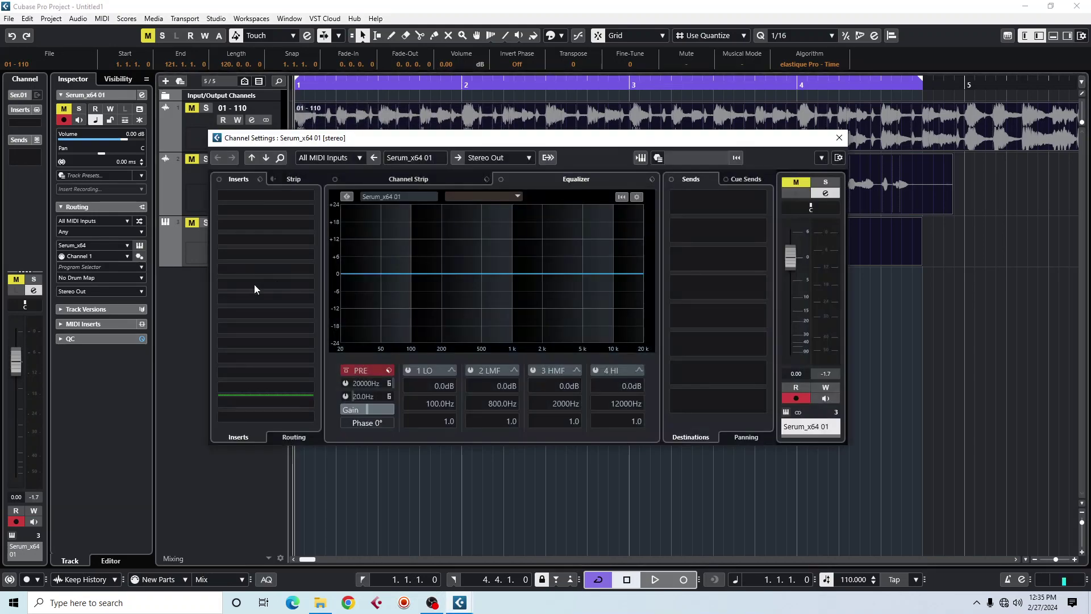
left_click(840, 140)
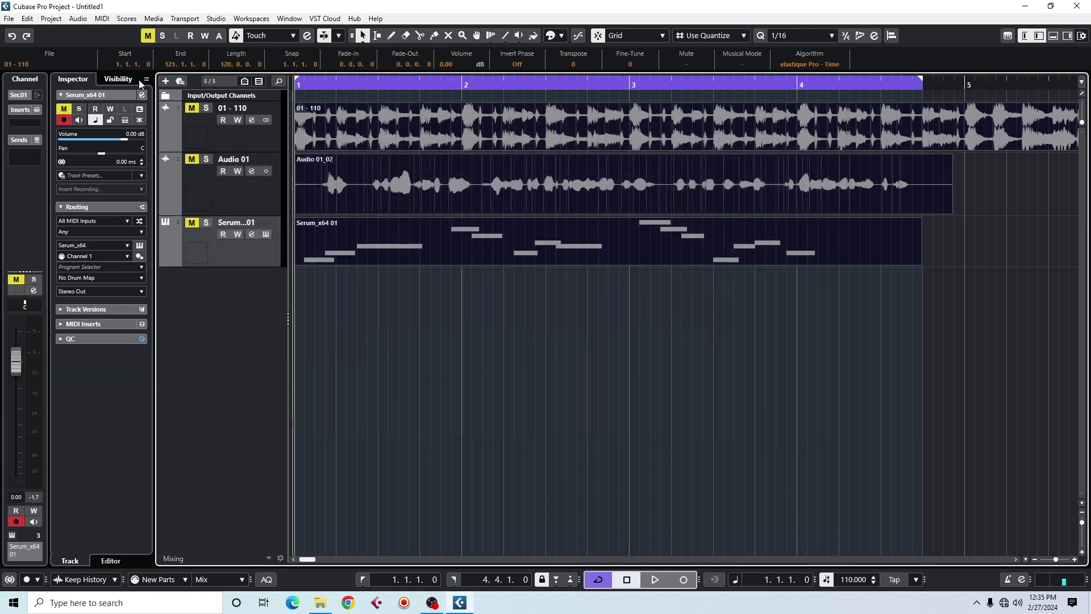
Add a second instrument track using Serum_x64 with All MIDI Inputs and Stereo Out.
left_click(165, 81)
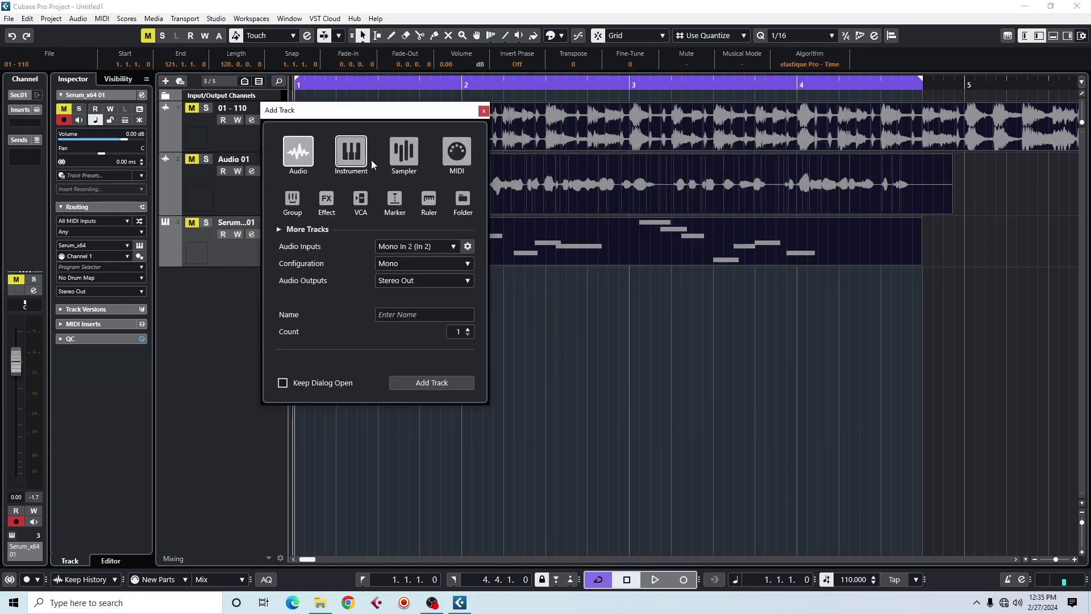
left_click(351, 152)
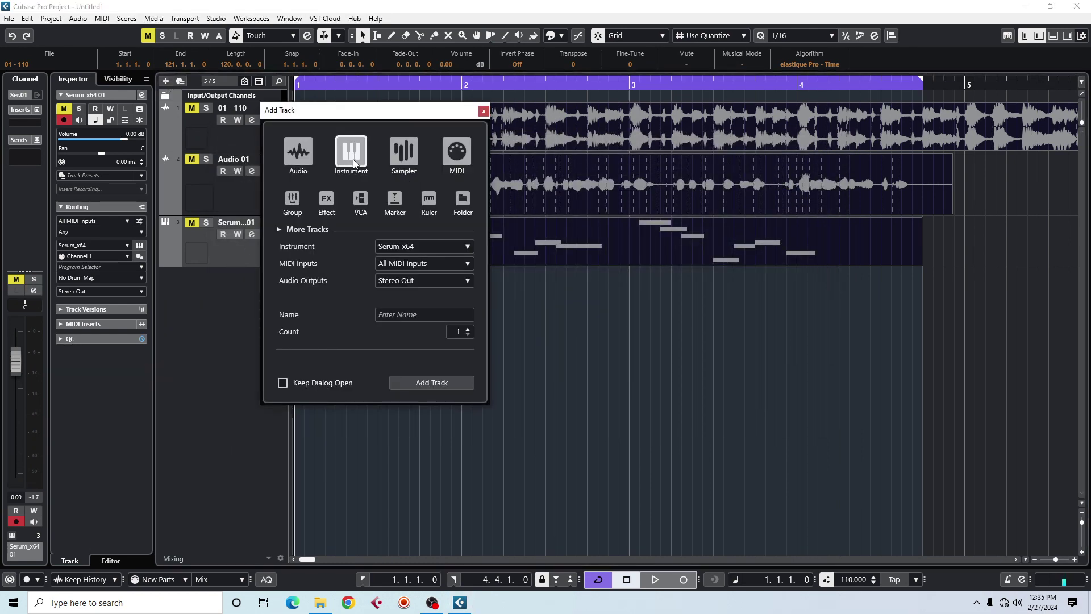
left_click(424, 380)
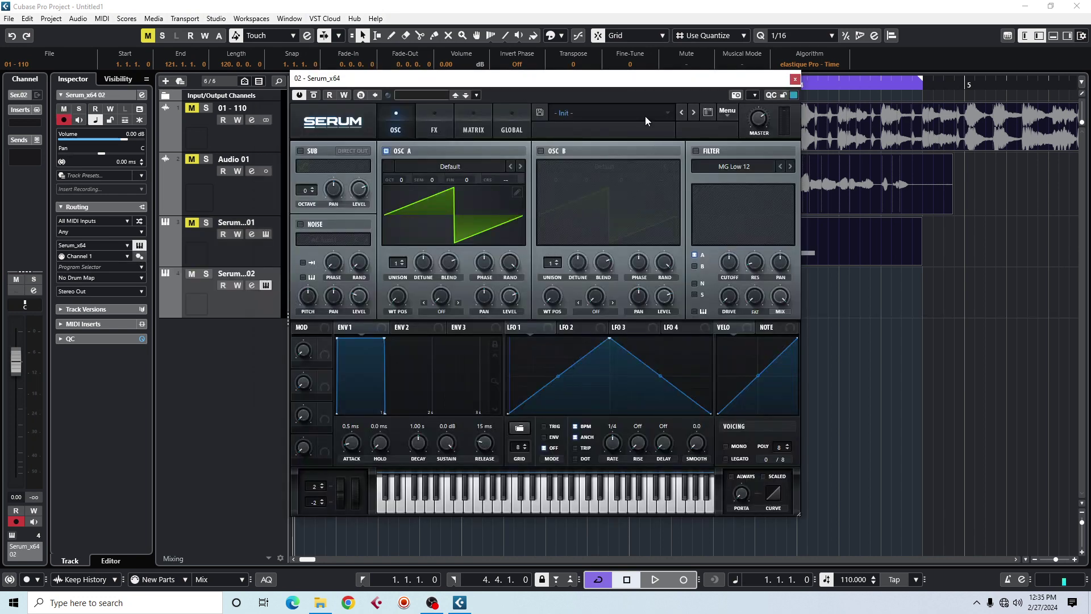
Load the user preset KEY - Piano from the Indian Tone bank in the second Serum instrument and close its window.
left_click(646, 117)
mouse_move(605, 239)
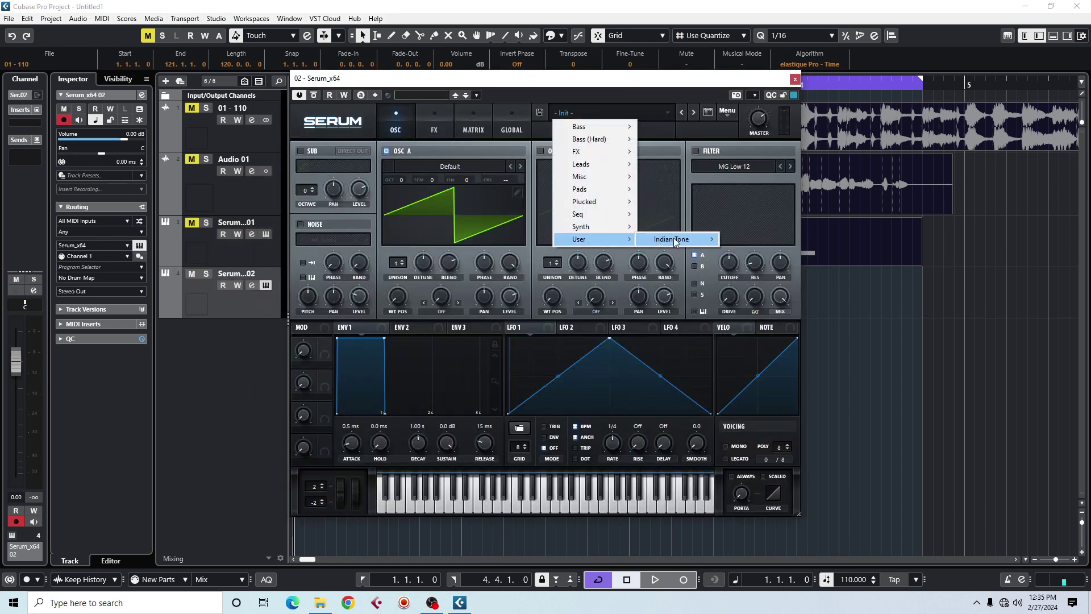
mouse_move(674, 239)
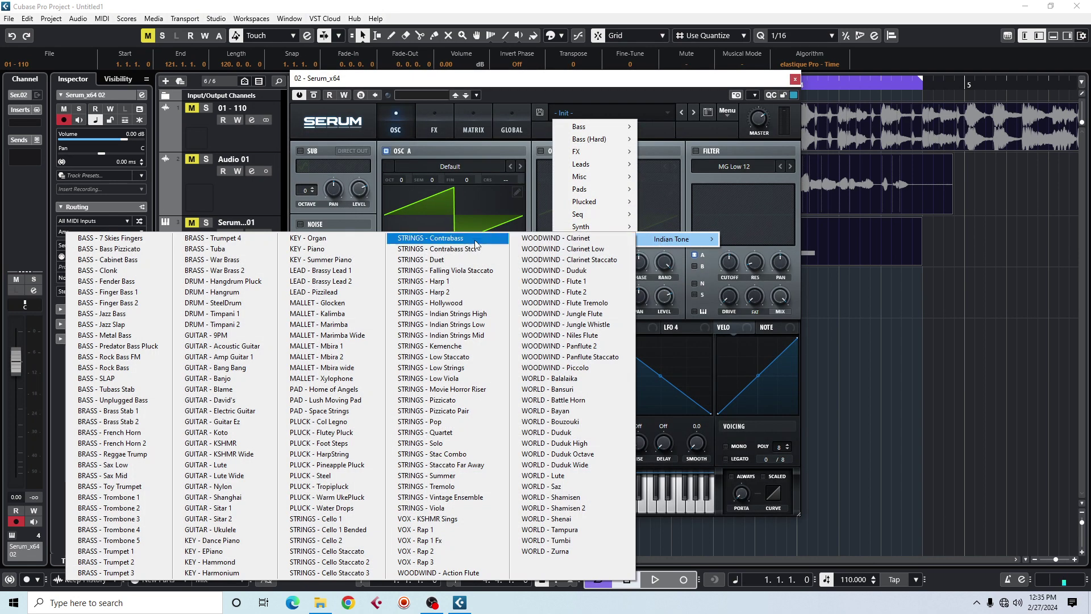
left_click(315, 250)
left_click(796, 80)
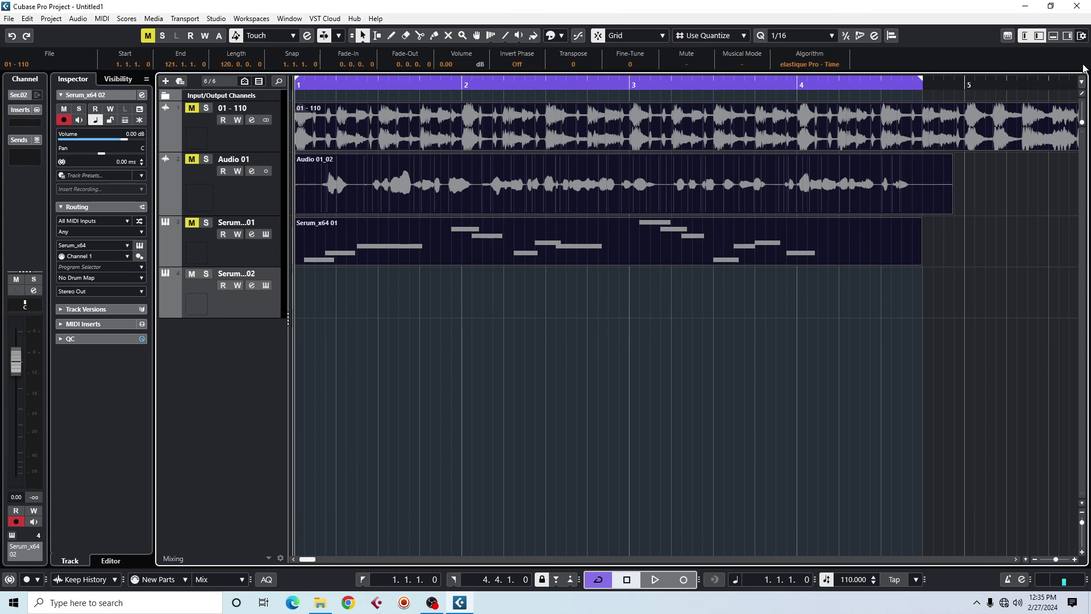
Hide and restore the Channel zone of the Project window several times.
left_click(1026, 38)
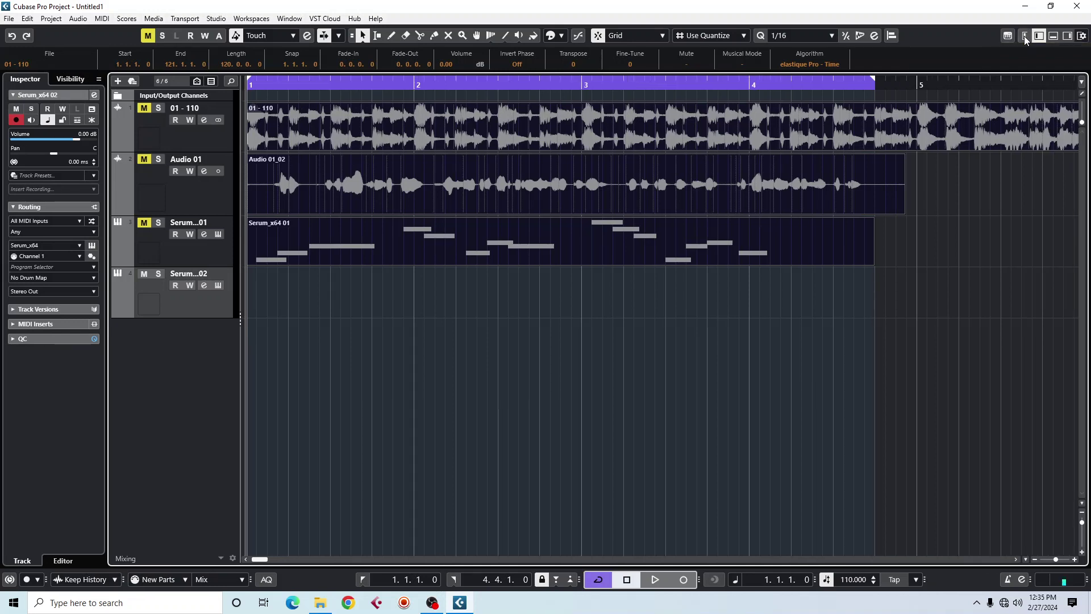
left_click(1026, 37)
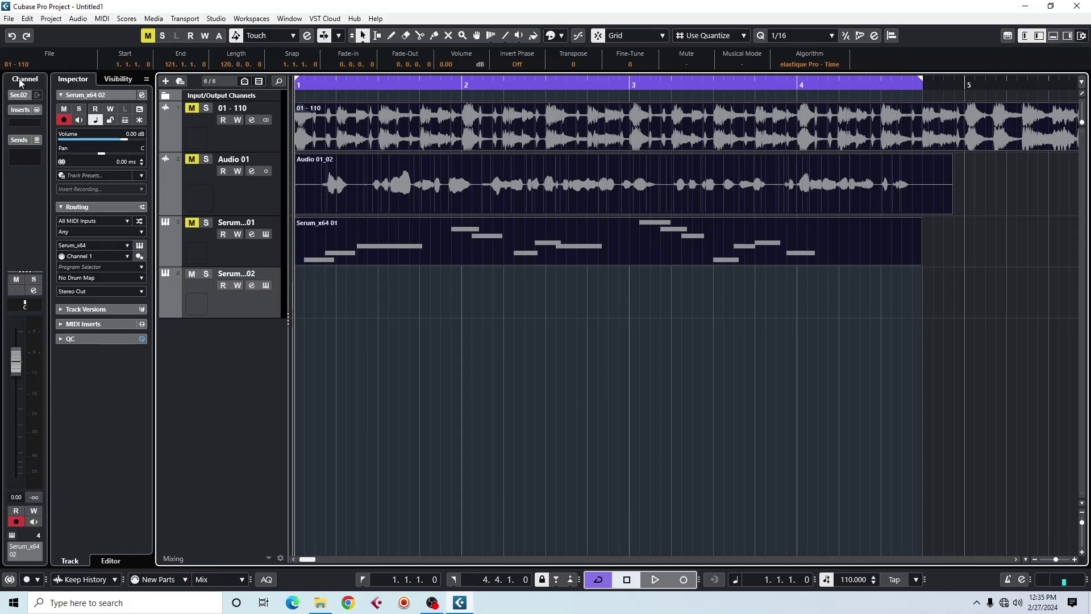
left_click(1023, 37)
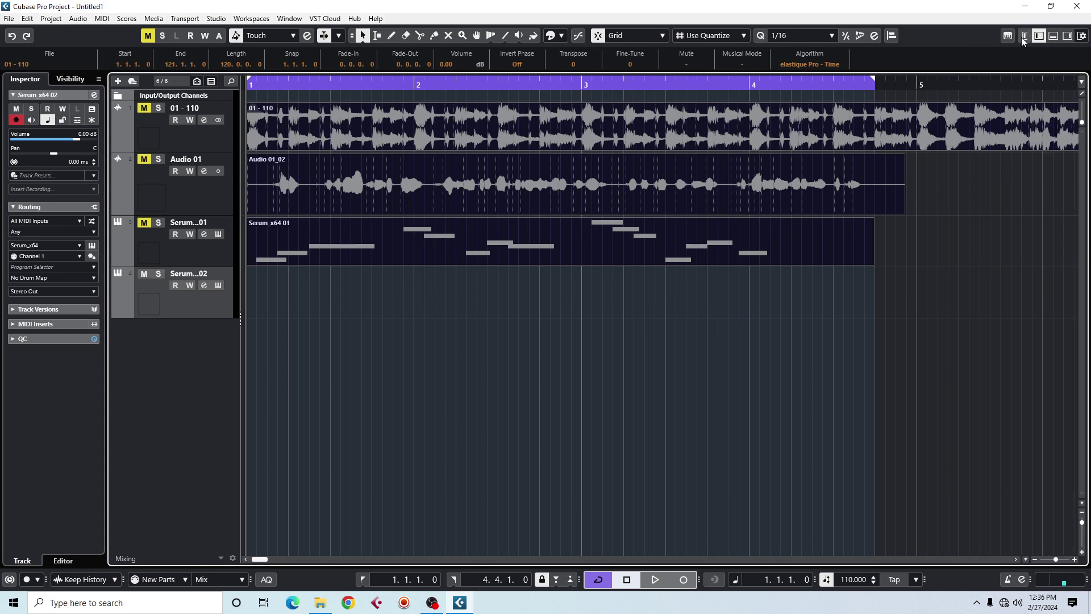
left_click(1022, 37)
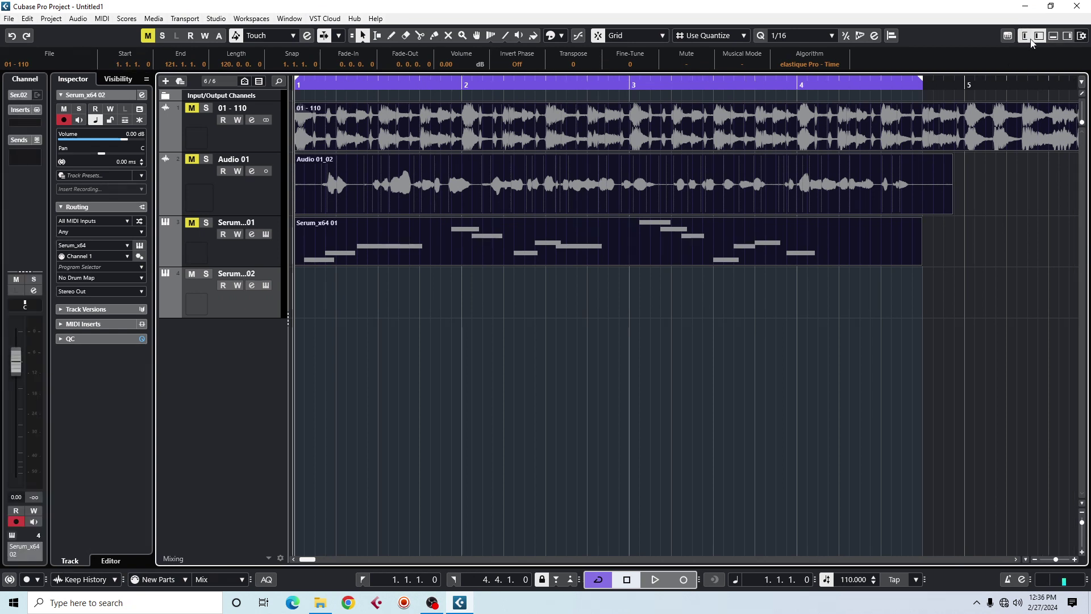
left_click(1027, 37)
left_click(1028, 39)
Hide and restore the Inspector zone of the Project window twice.
left_click(1042, 35)
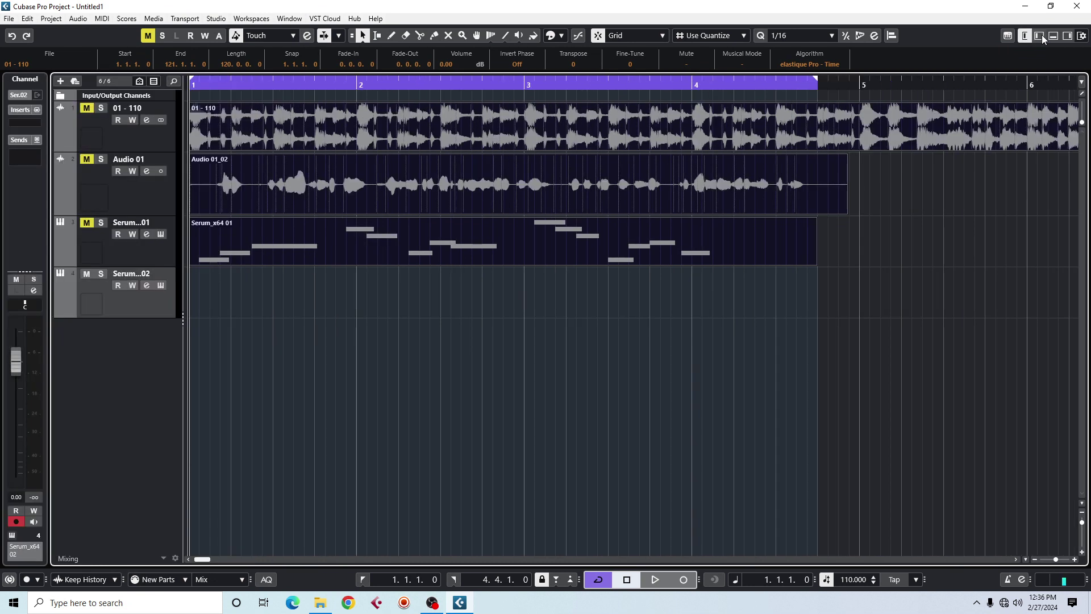
left_click(1042, 36)
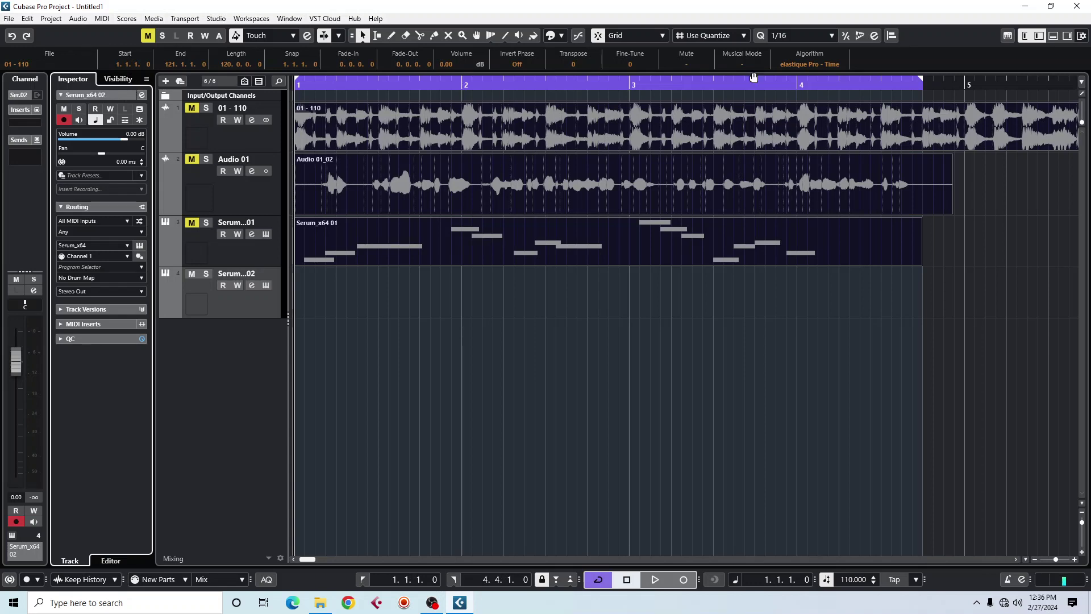
left_click(1037, 36)
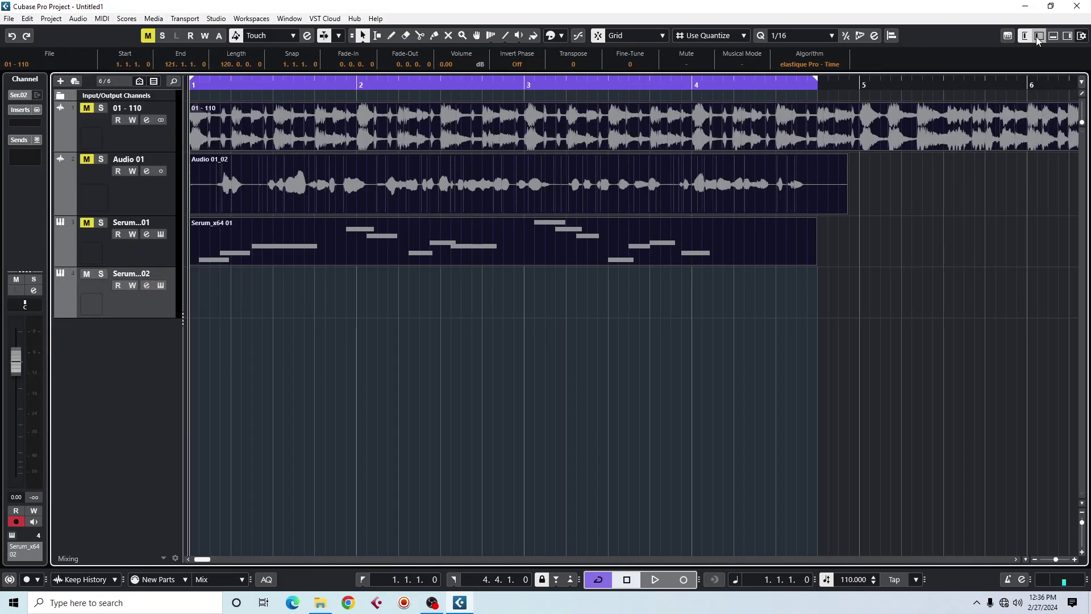
left_click(1039, 36)
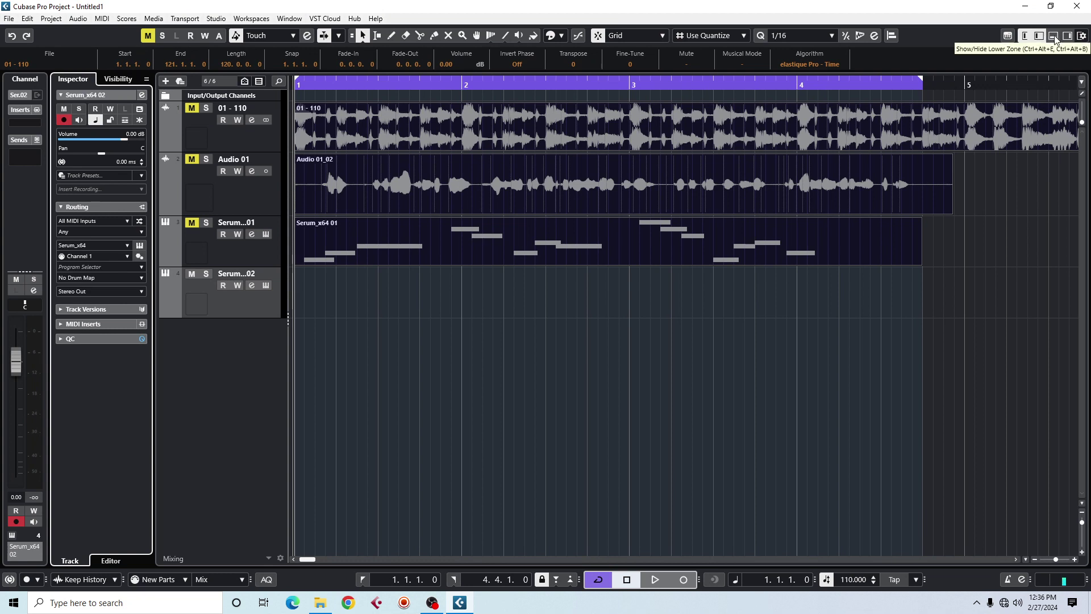
Show the Chord Pads in the lower zone and deselect all events in the project.
left_click(1054, 37)
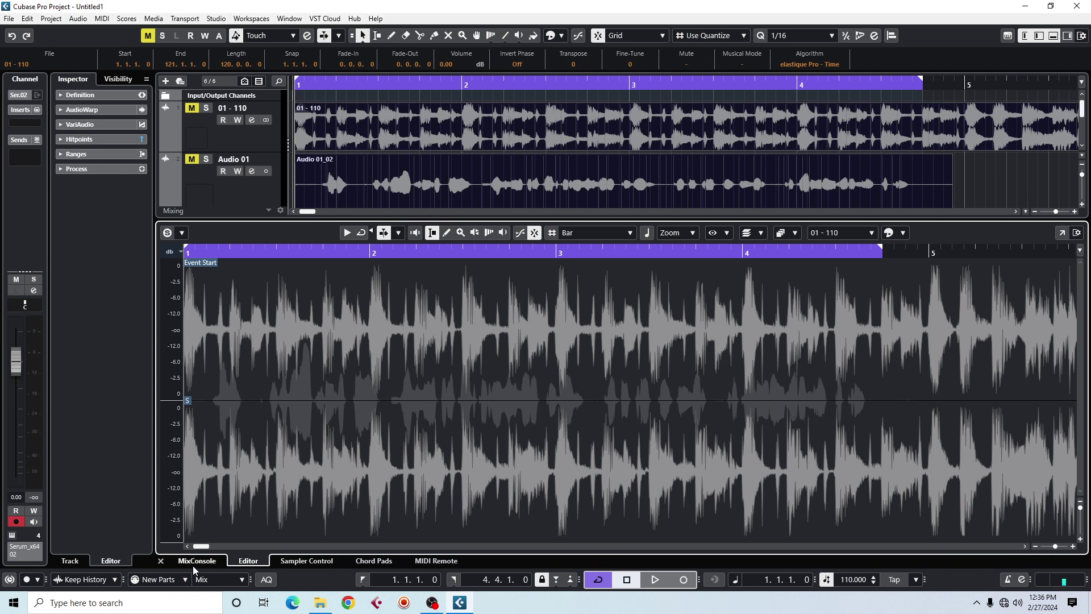
left_click(375, 562)
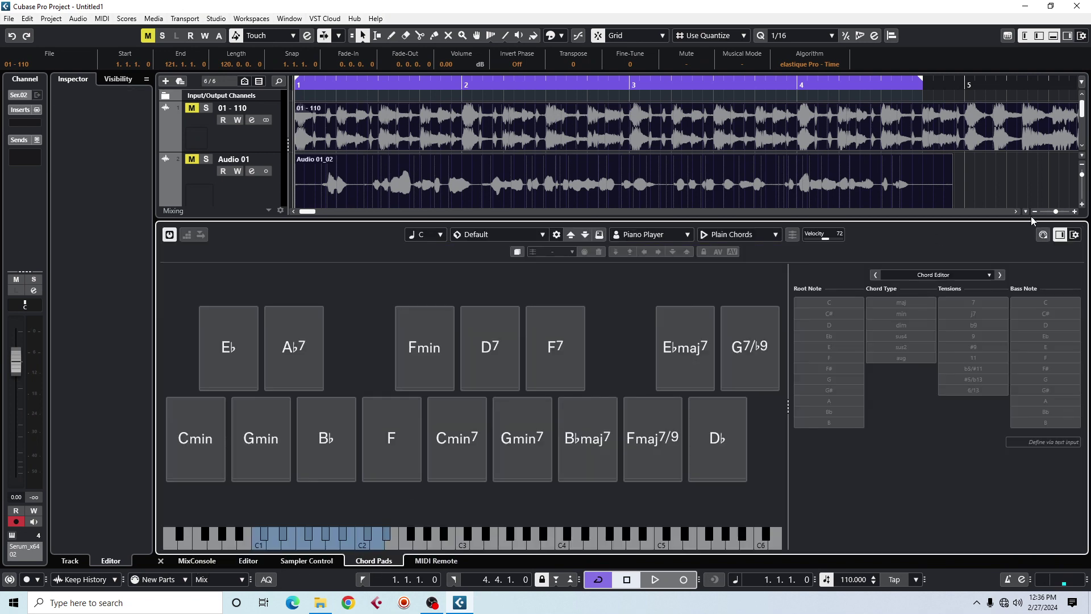
left_click(161, 561)
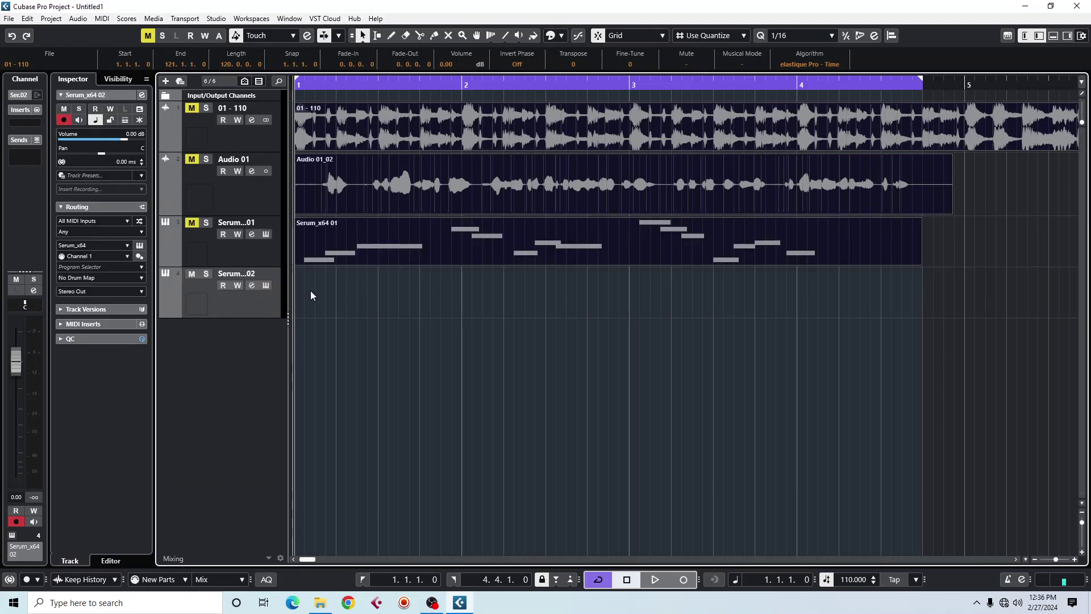
left_click_drag(309, 291, 443, 327)
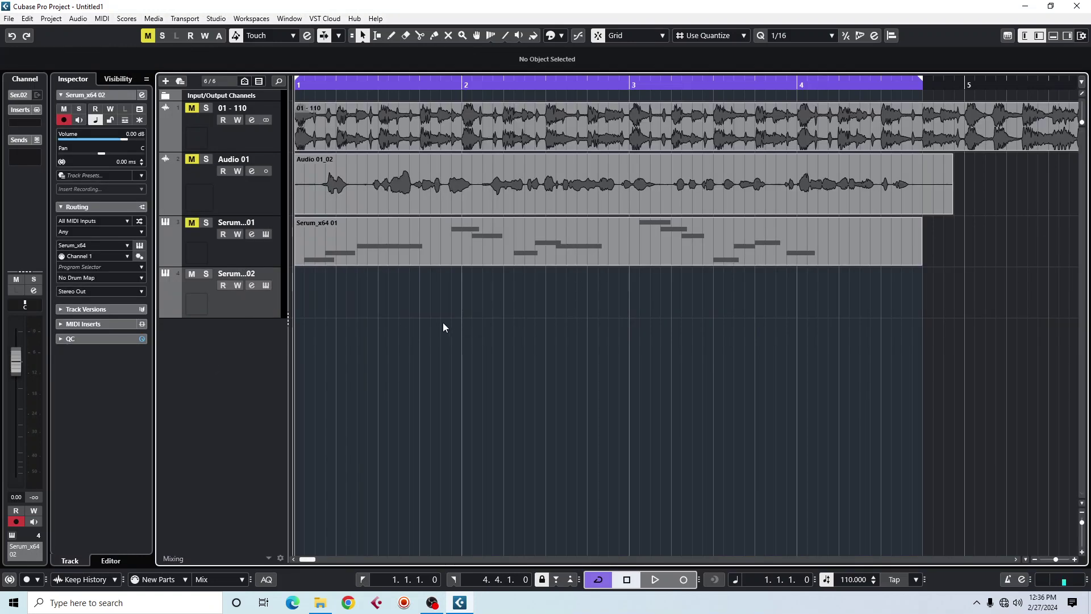
left_click(1055, 36)
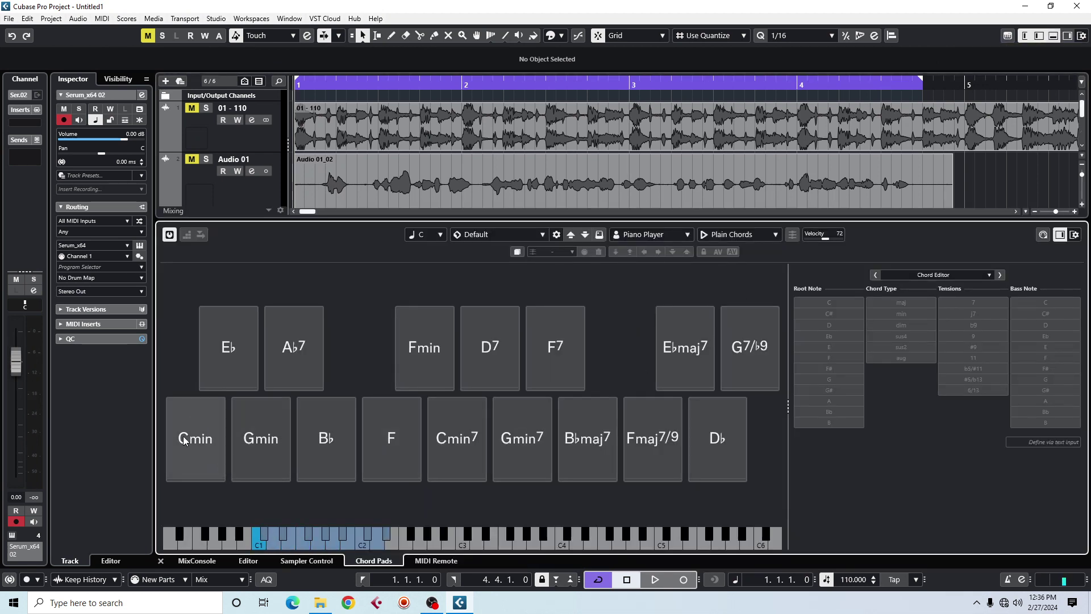
Audition the chord pads with the piano sound, from Cmin through Db, plus Fmin and Cmin again.
left_click(199, 441)
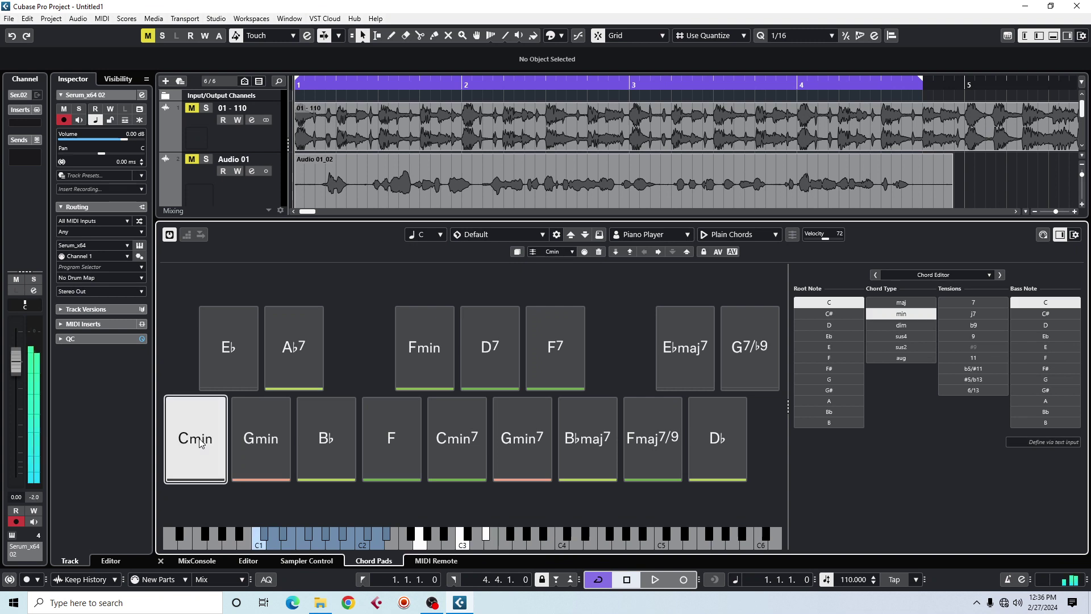
left_click(265, 438)
left_click(314, 443)
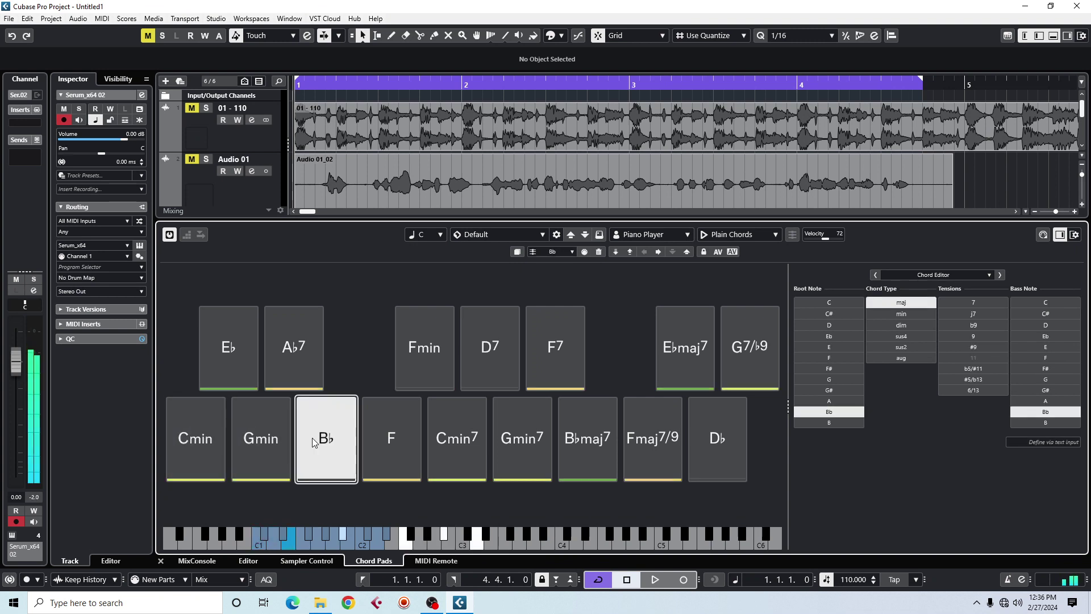
left_click(414, 434)
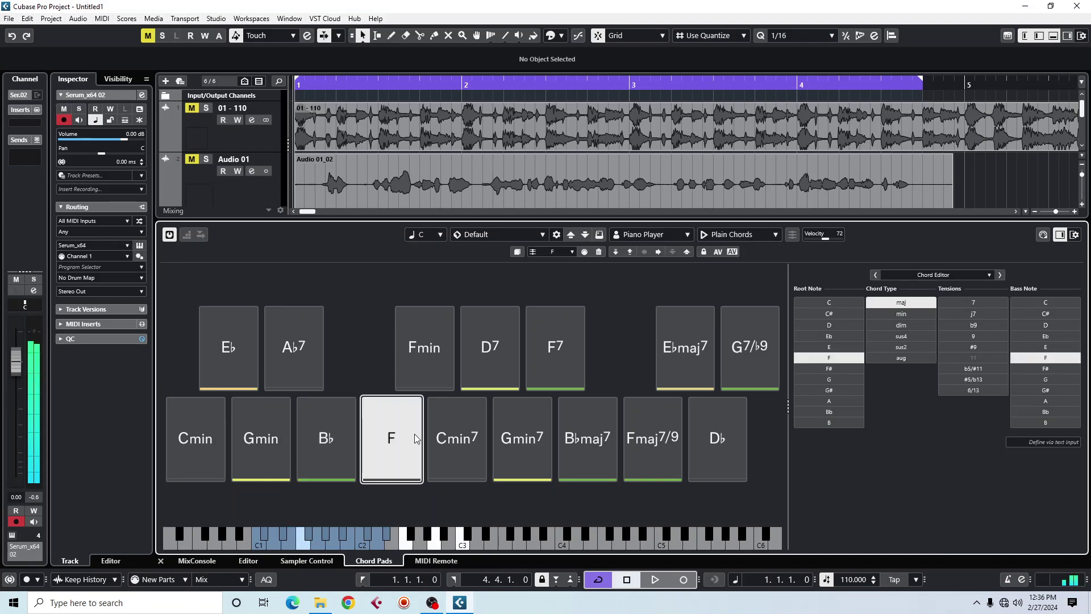
left_click(459, 437)
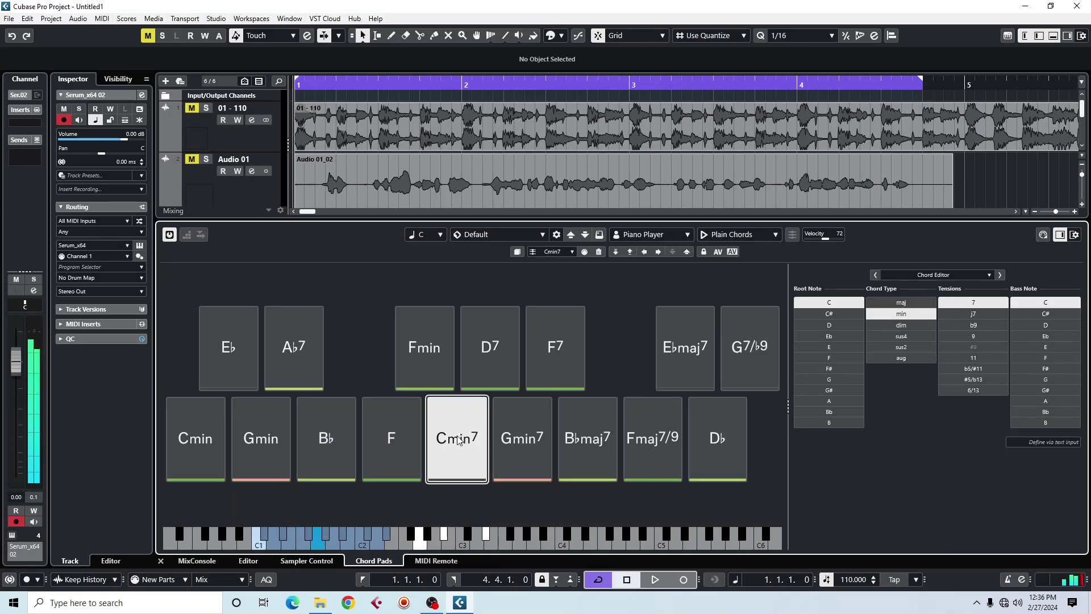
left_click(521, 439)
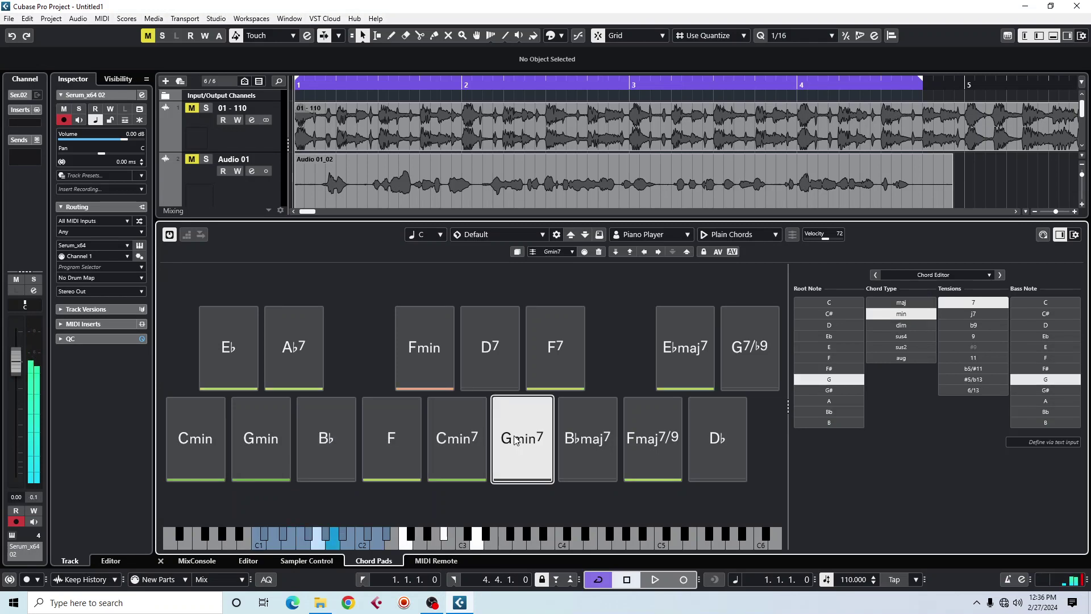
left_click(598, 448)
left_click(657, 441)
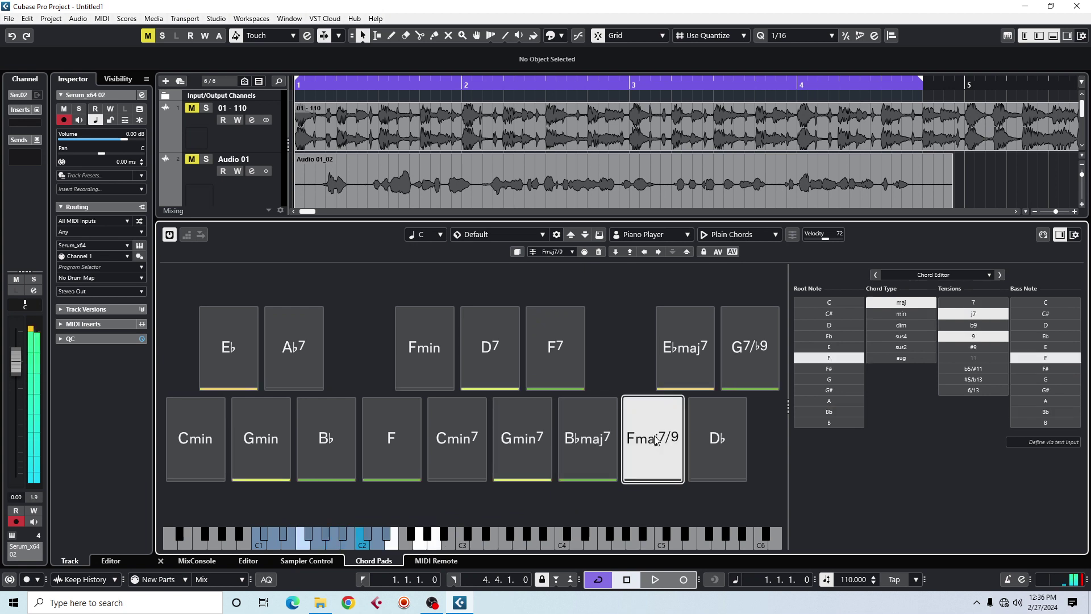
left_click(718, 441)
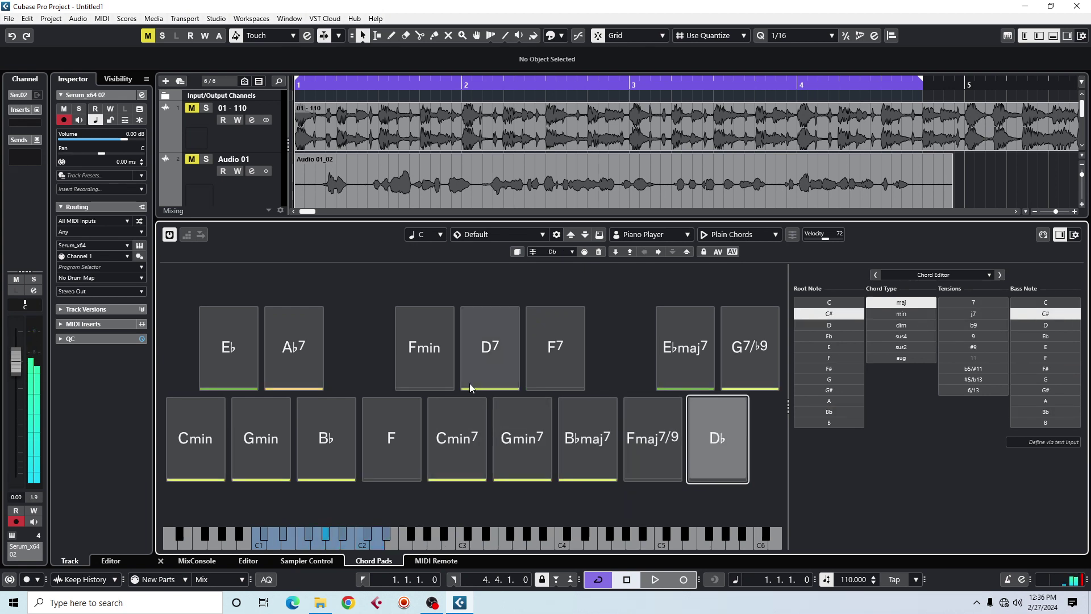
left_click(442, 364)
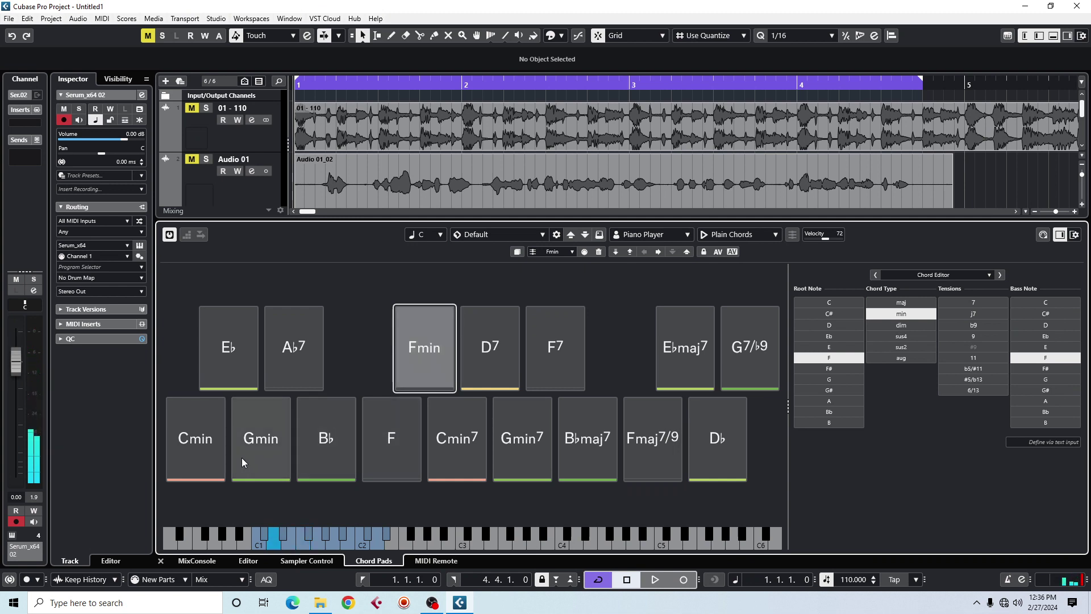
left_click(198, 447)
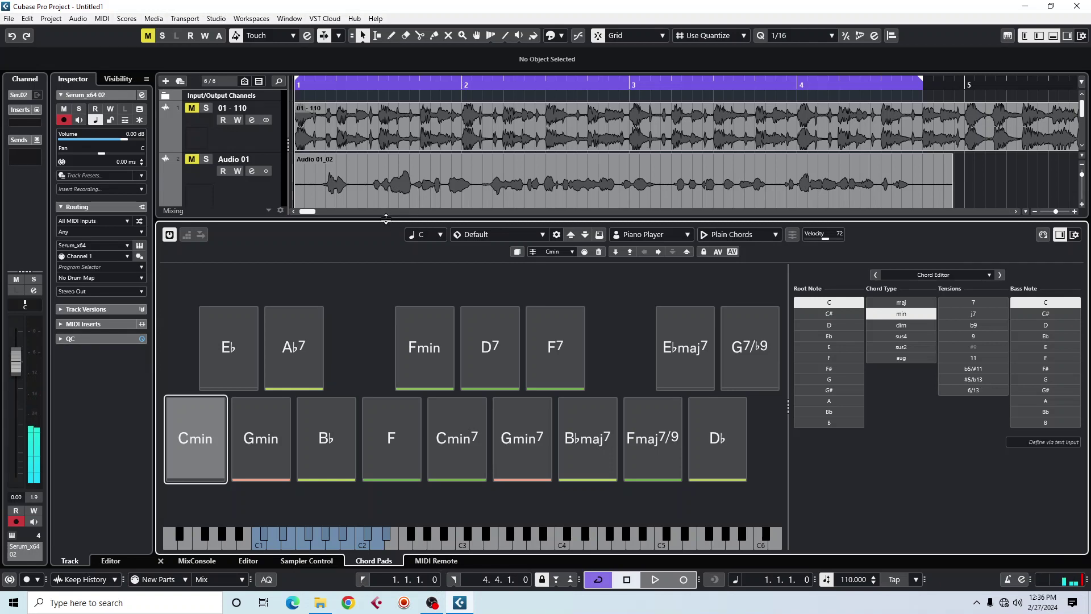
Shrink the lower zone to reveal all tracks and place the Cmin chord pad on the Serum_x64 02 track at bar 1.
left_click_drag(386, 219, 367, 382)
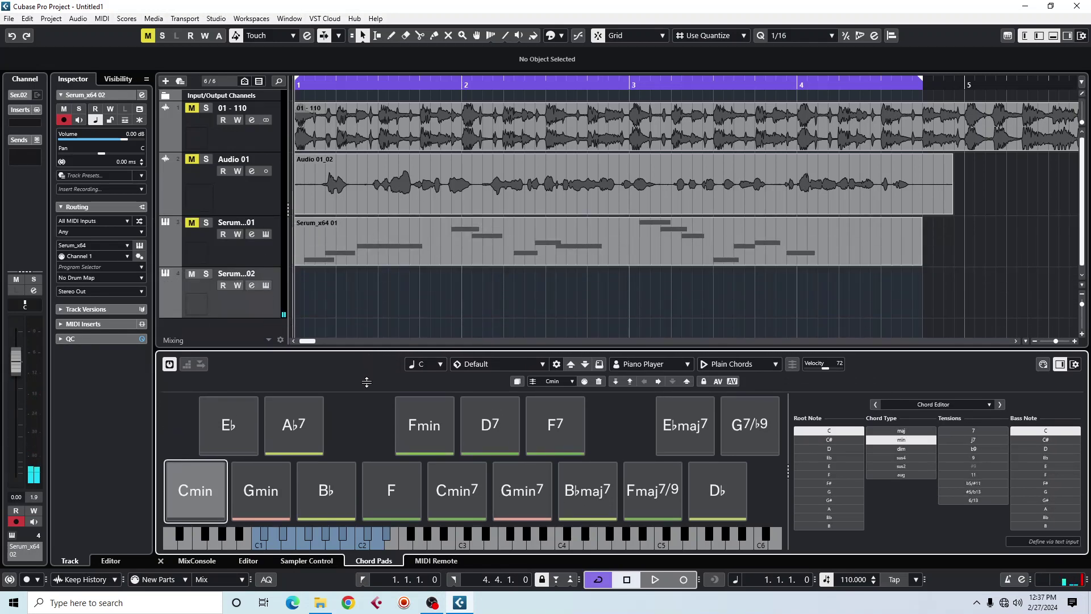
left_click(195, 502)
scroll(302, 313, "down", 1)
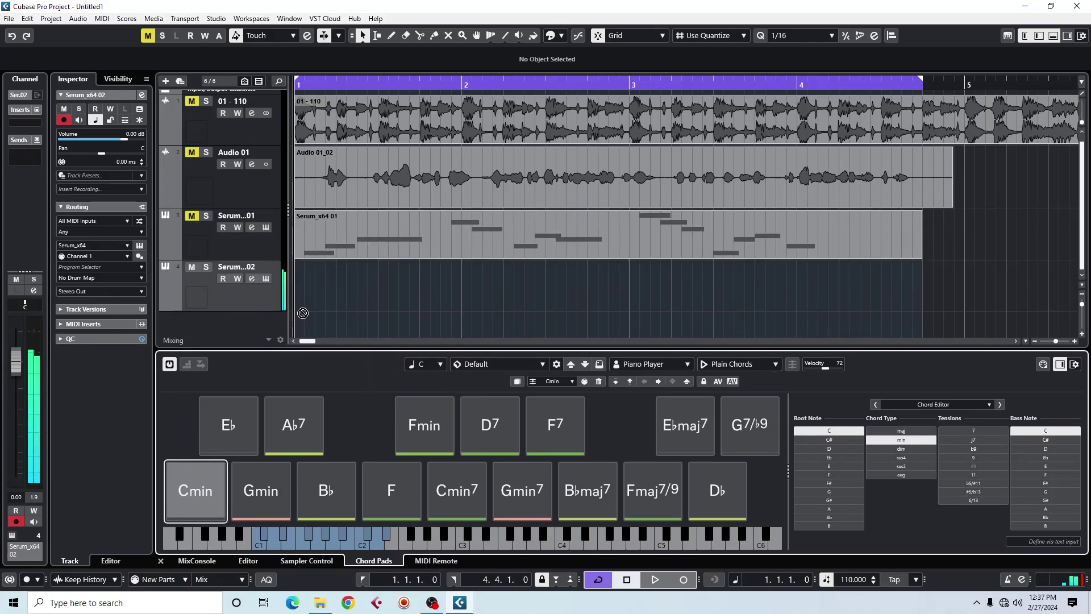
left_click_drag(303, 313, 304, 284)
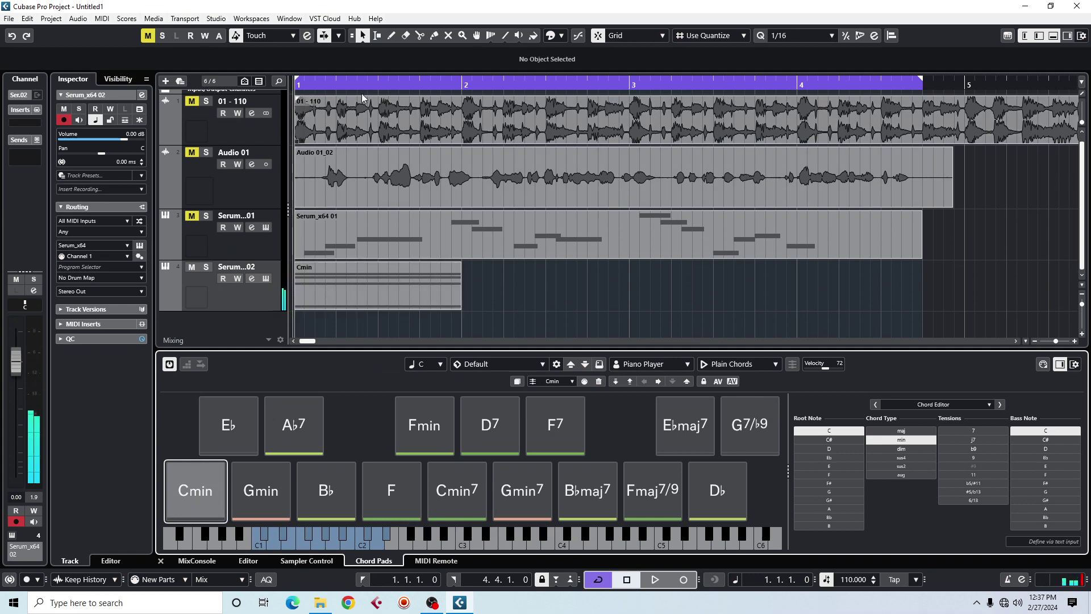
Play the project from the start to hear the Cmin chord part, then stop playback.
scroll(313, 89, "up", 3)
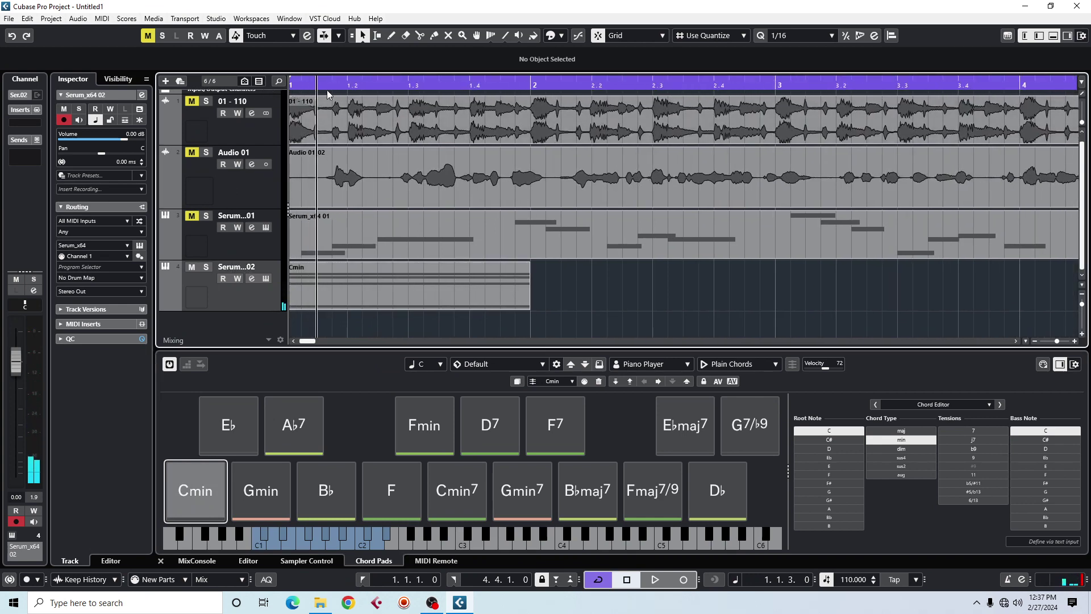
key("space")
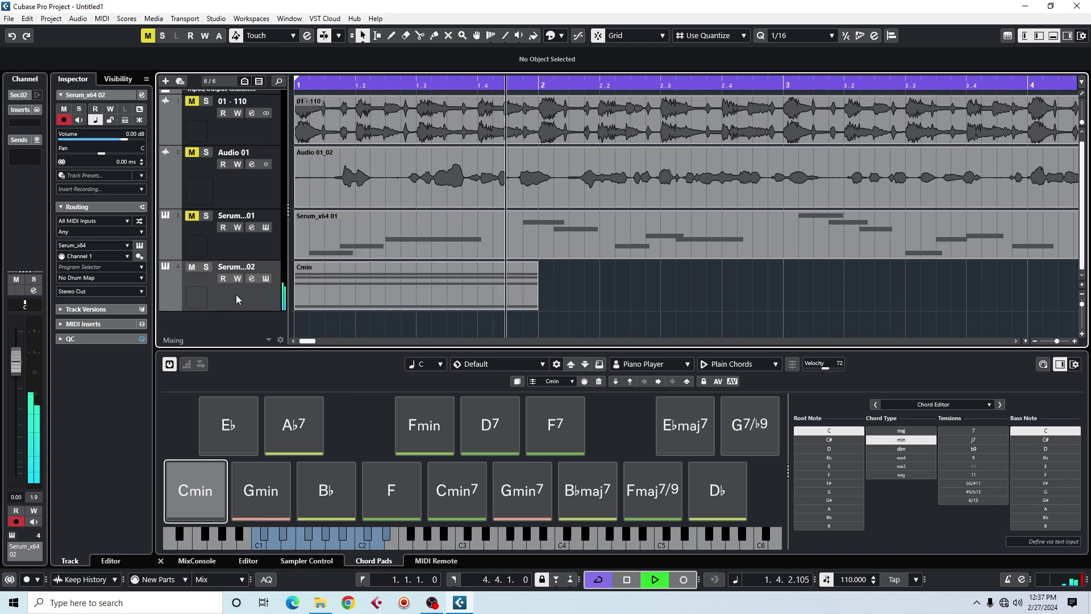
key("space")
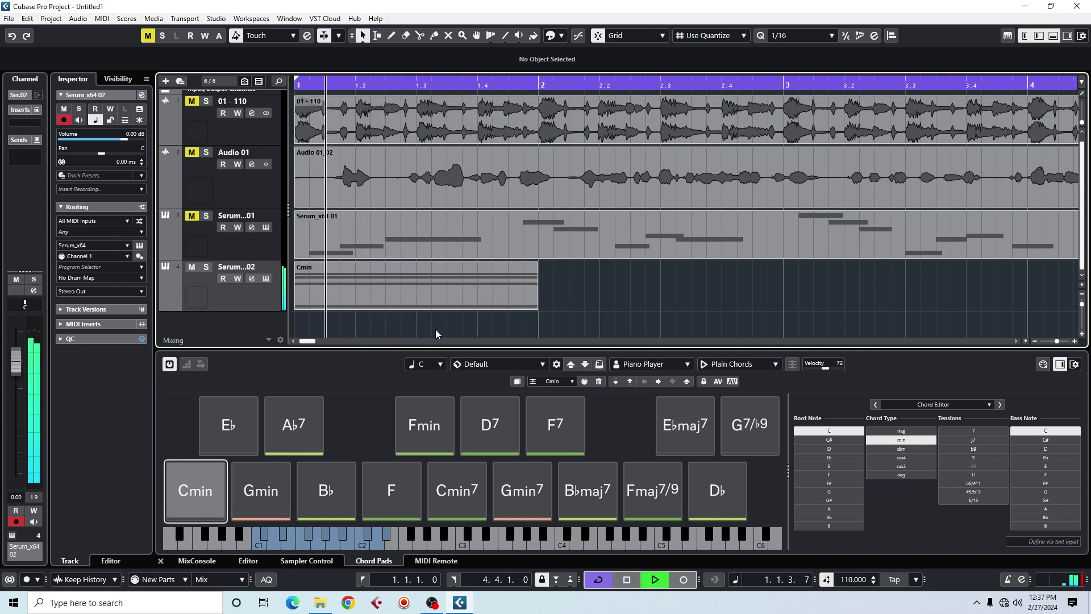
Open the Cmin part in the Key Editor, view all notes of the chord and close the lower zone.
double_click(390, 300)
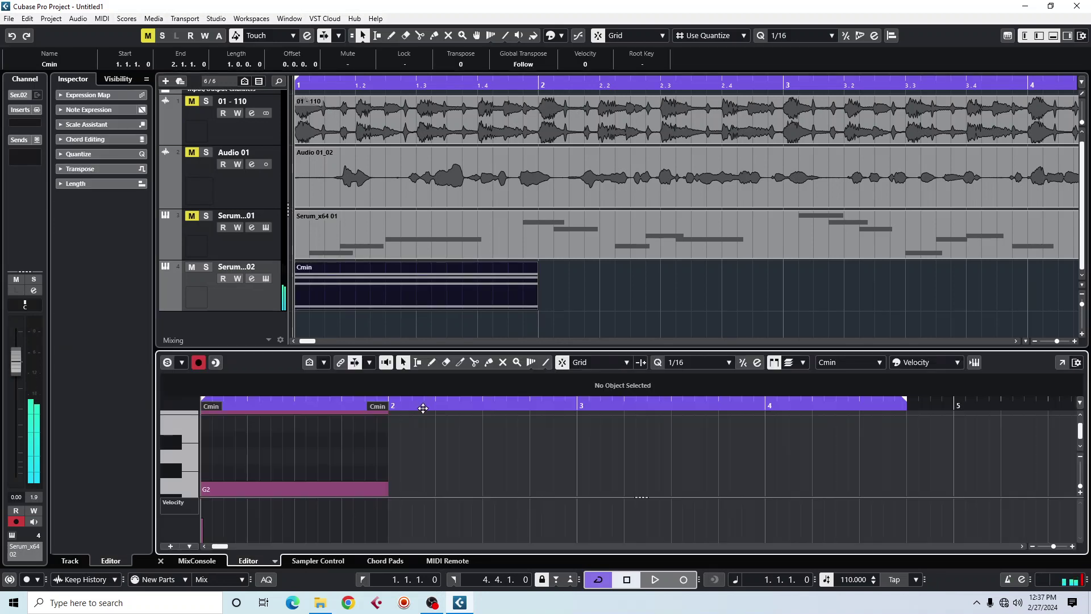
scroll(406, 463, "up", 2)
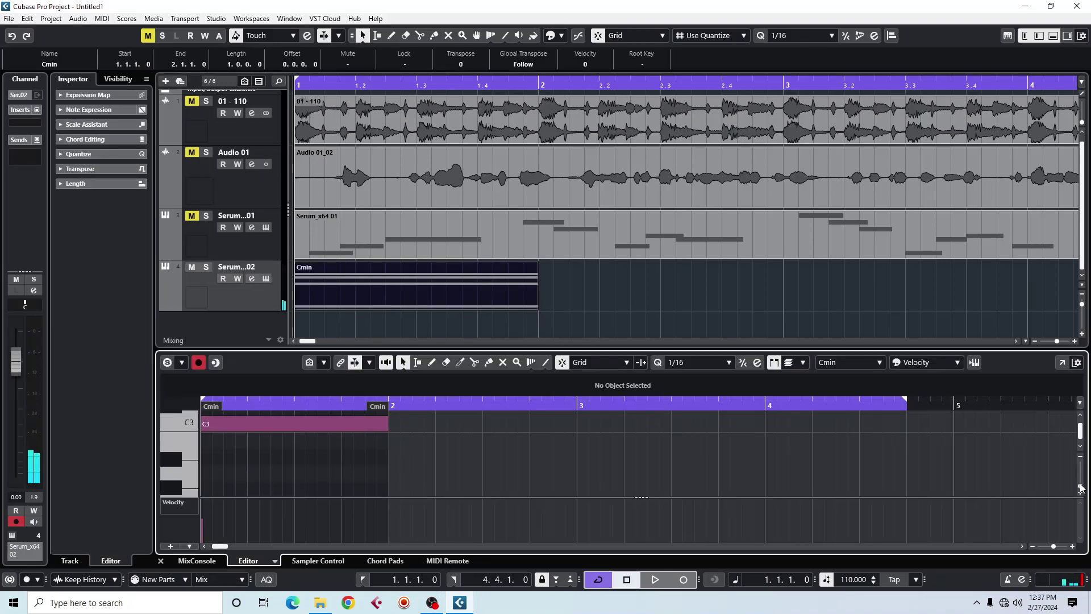
left_click_drag(1080, 487, 1076, 463)
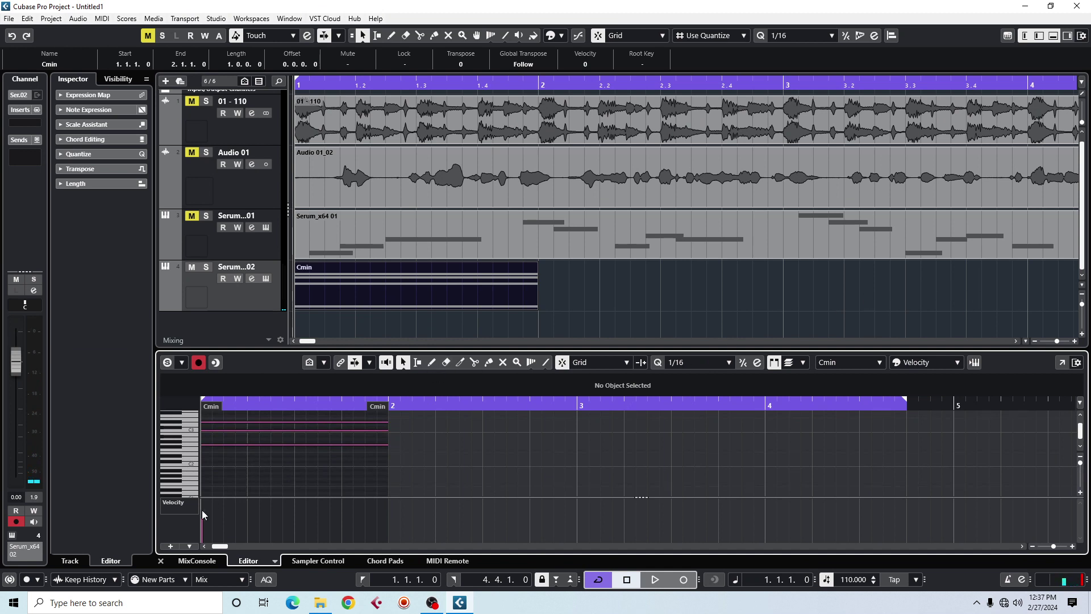
left_click(162, 560)
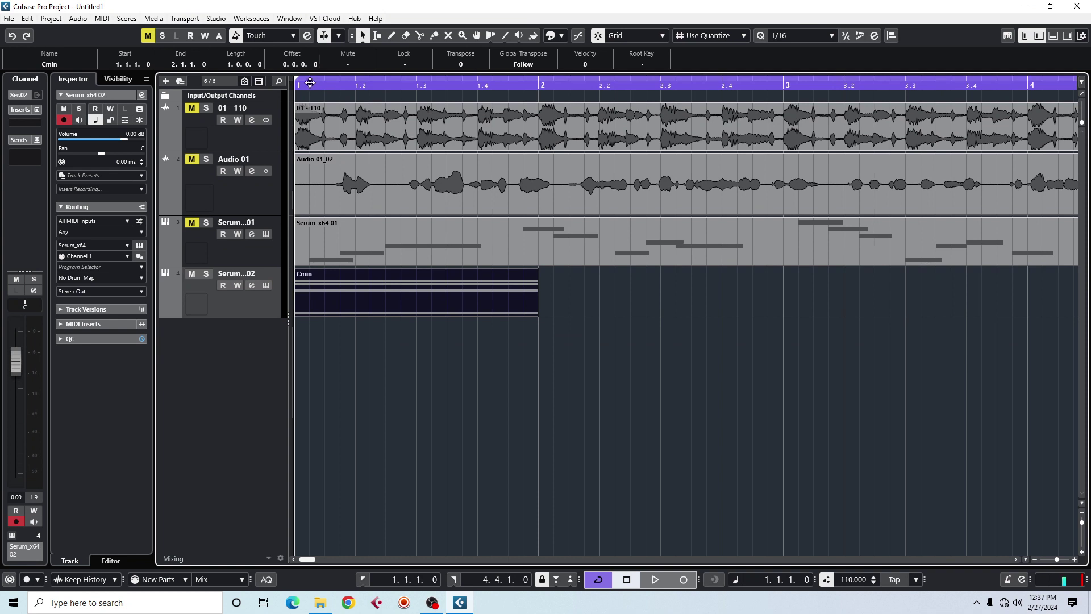
Unmute the Serum_x64 01, Audio 01 and 01 - 110 tracks with the whole four-bar loop in view.
left_click_drag(312, 83, 266, 71)
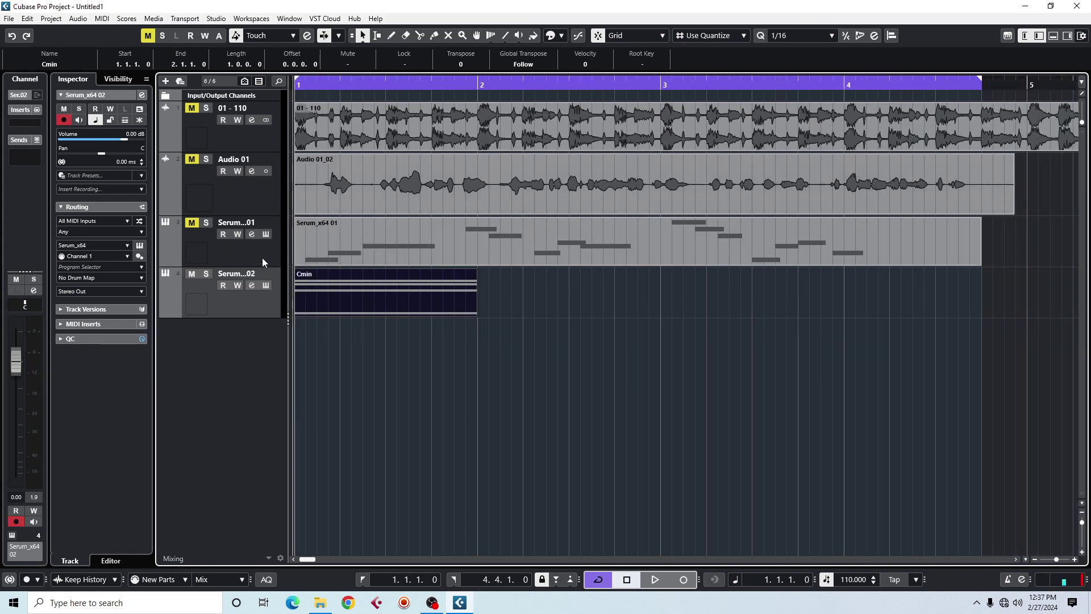
left_click(193, 222)
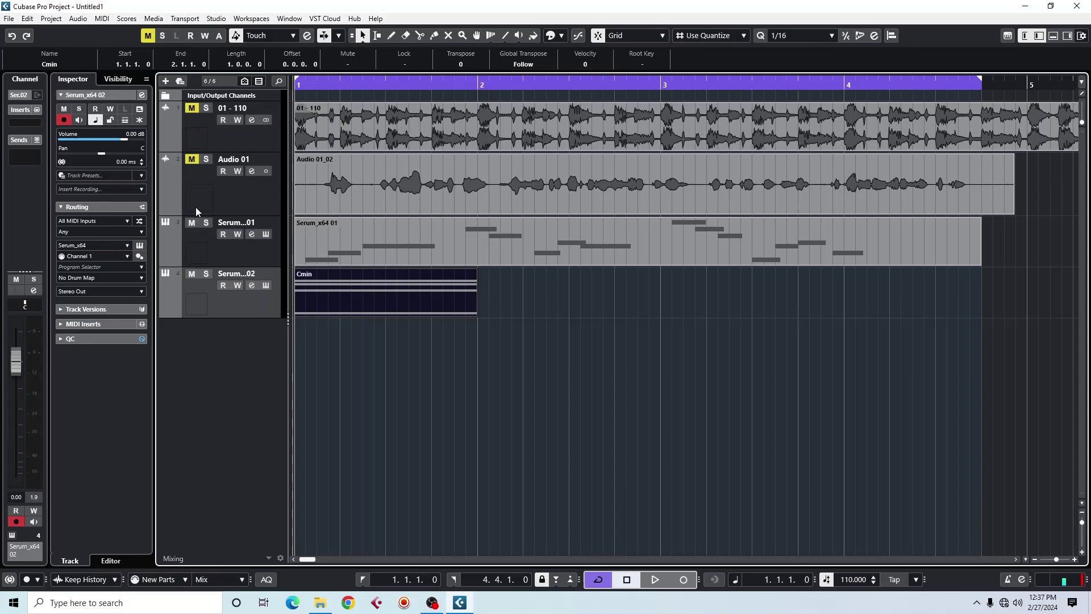
left_click(192, 109)
Open the Audio Mixdown export, name the file 123 and set its save location to the Desktop.
left_click(9, 19)
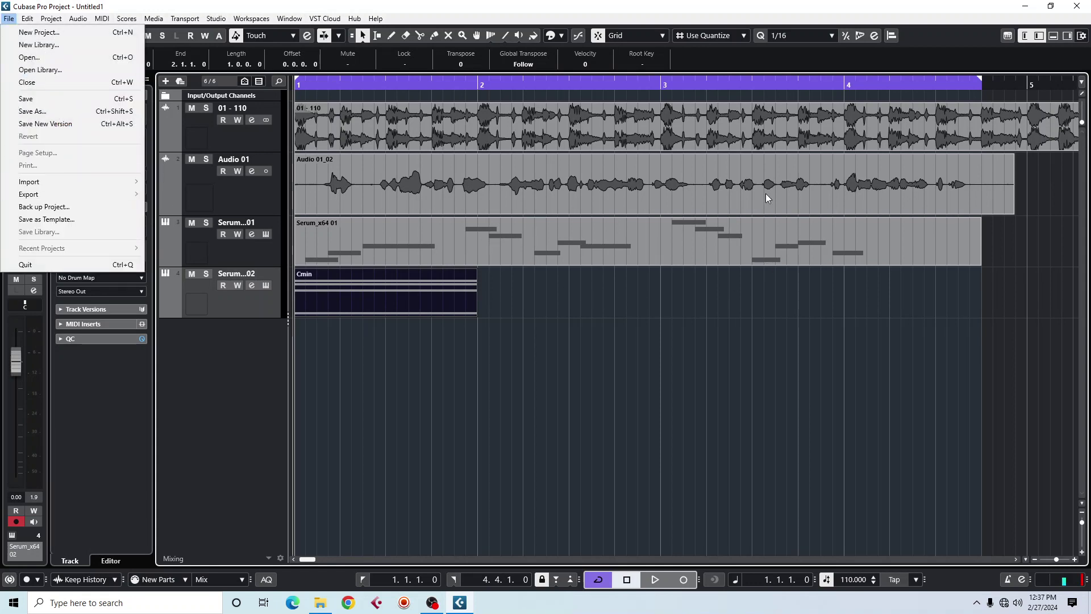
mouse_move(90, 196)
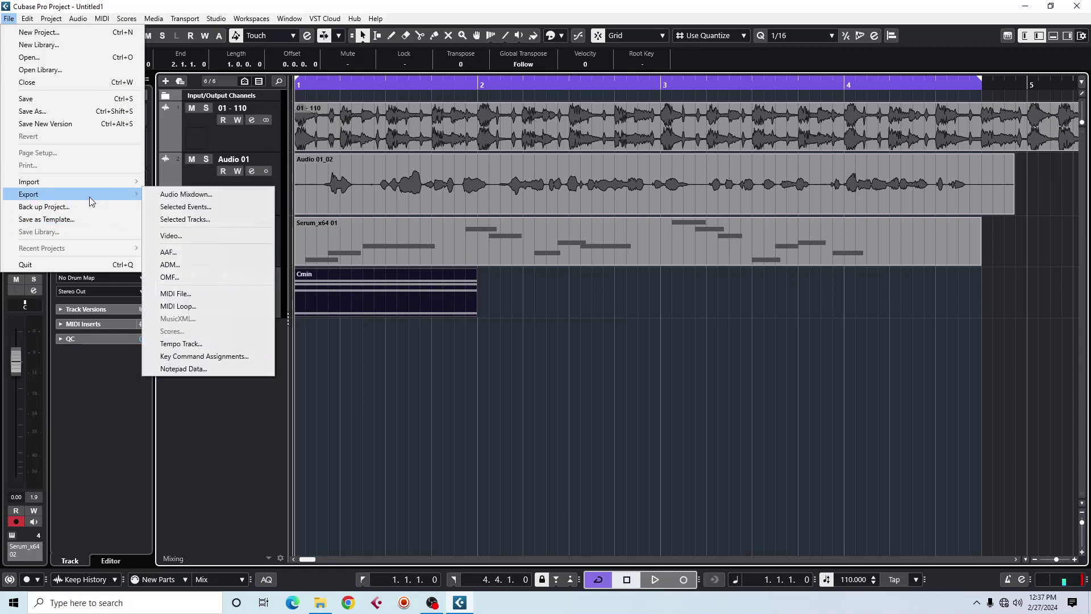
left_click(188, 195)
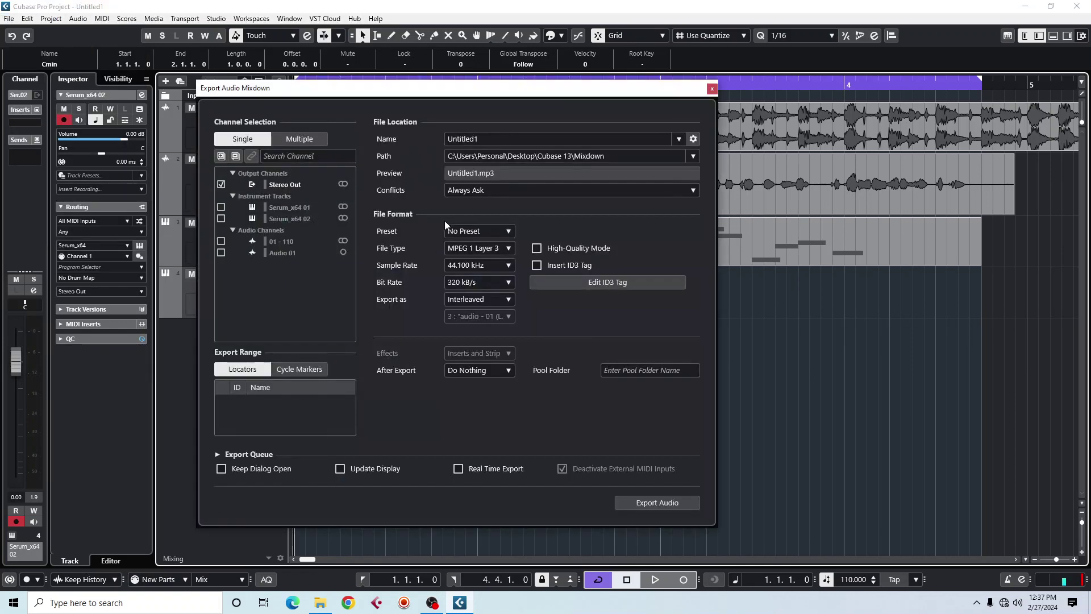
left_click(484, 139)
type("123")
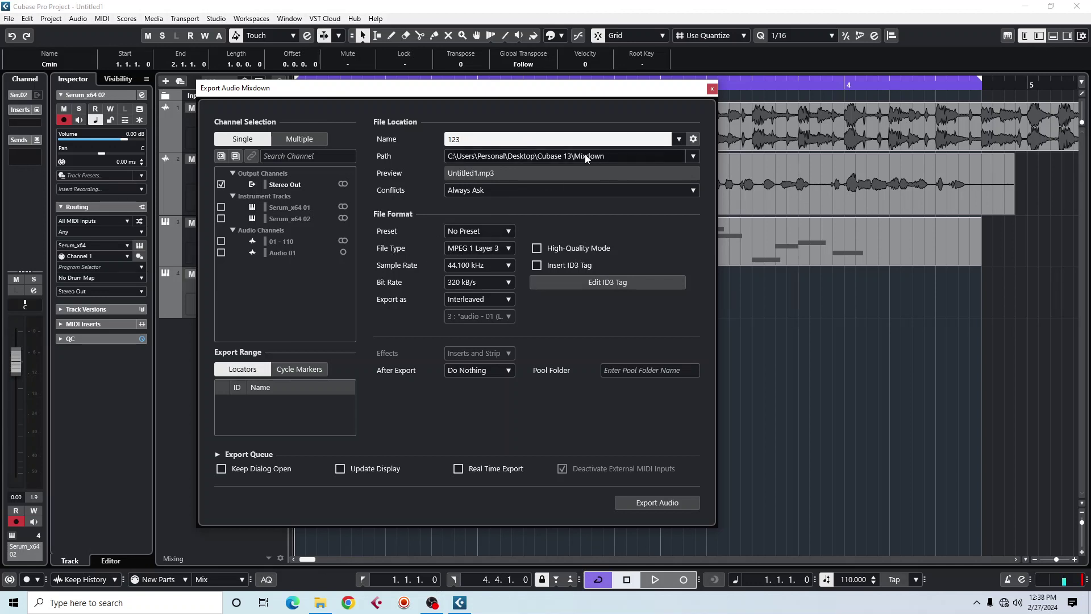
left_click(486, 159)
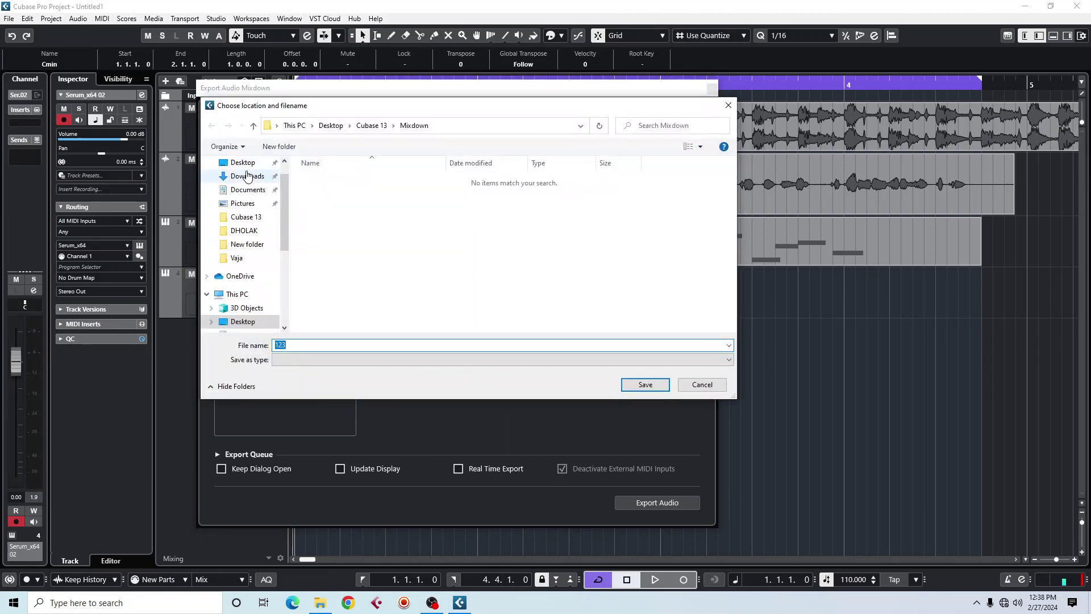
left_click(243, 163)
left_click(645, 385)
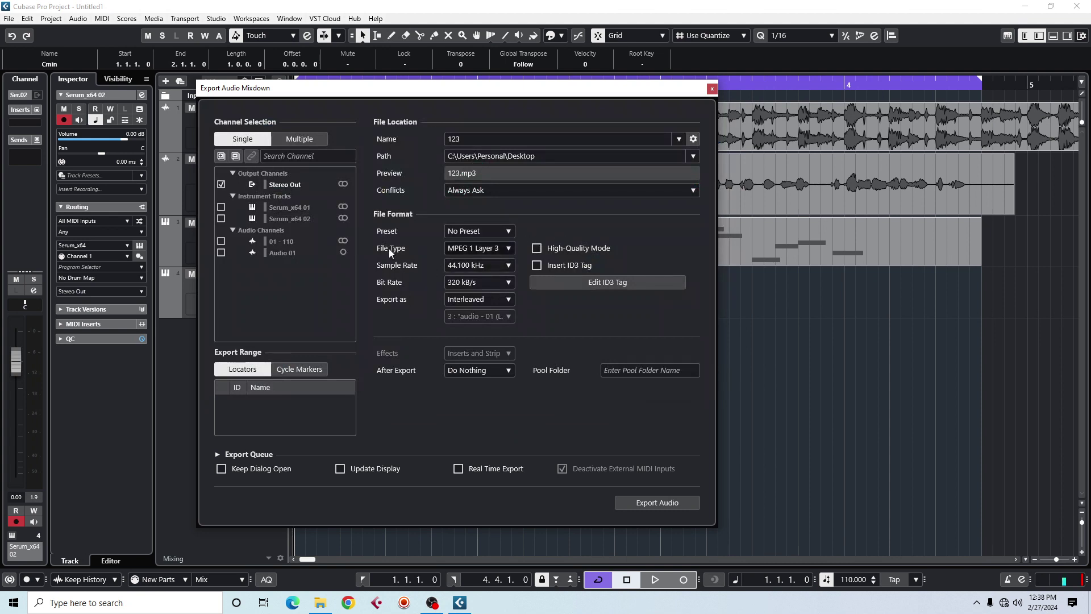
Try the Wave file type, then set the mixdown format to MPEG 1 Layer 3 at 44.100 kHz and 320 kB/s.
left_click(465, 250)
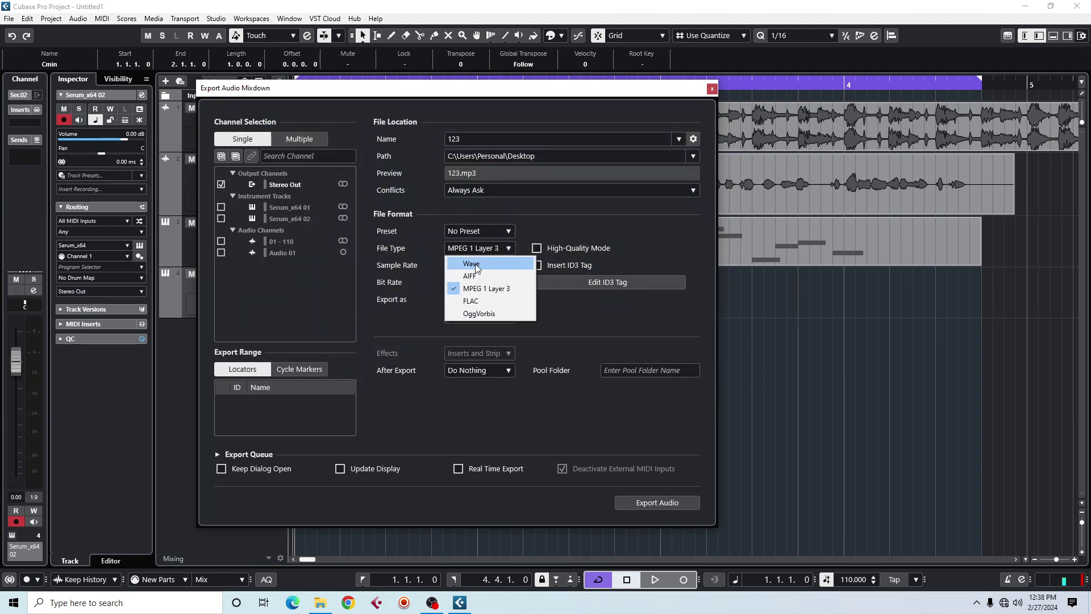
left_click(473, 264)
left_click(473, 249)
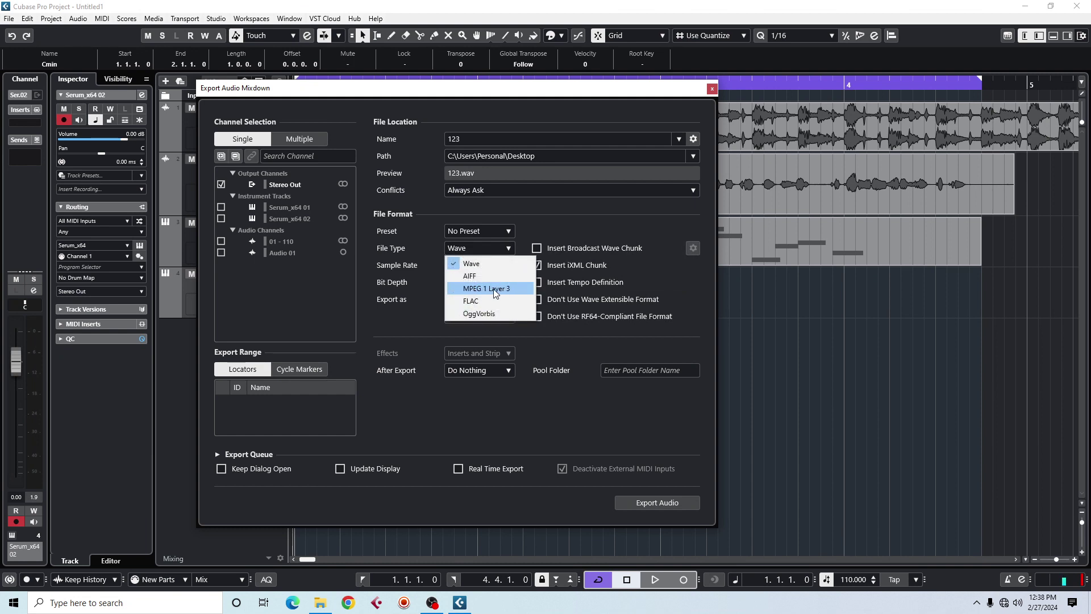
left_click(494, 290)
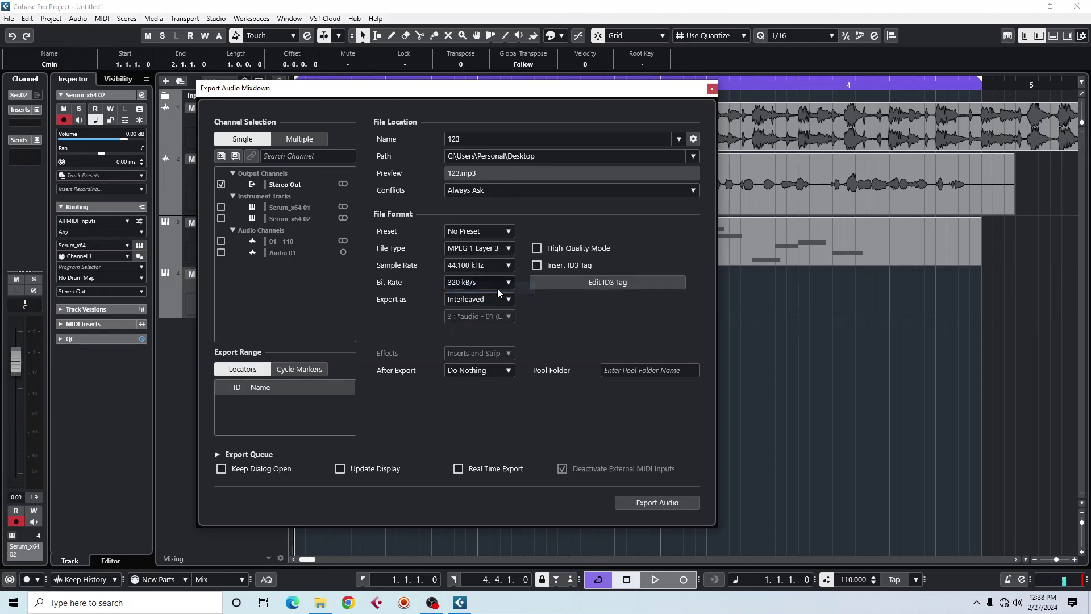
left_click(459, 266)
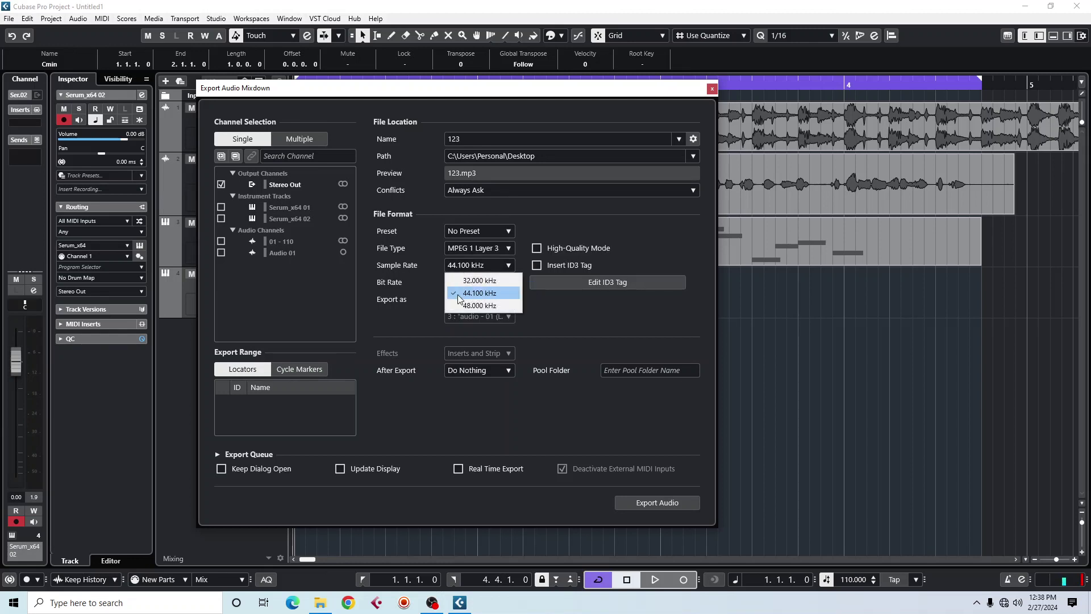
left_click(483, 292)
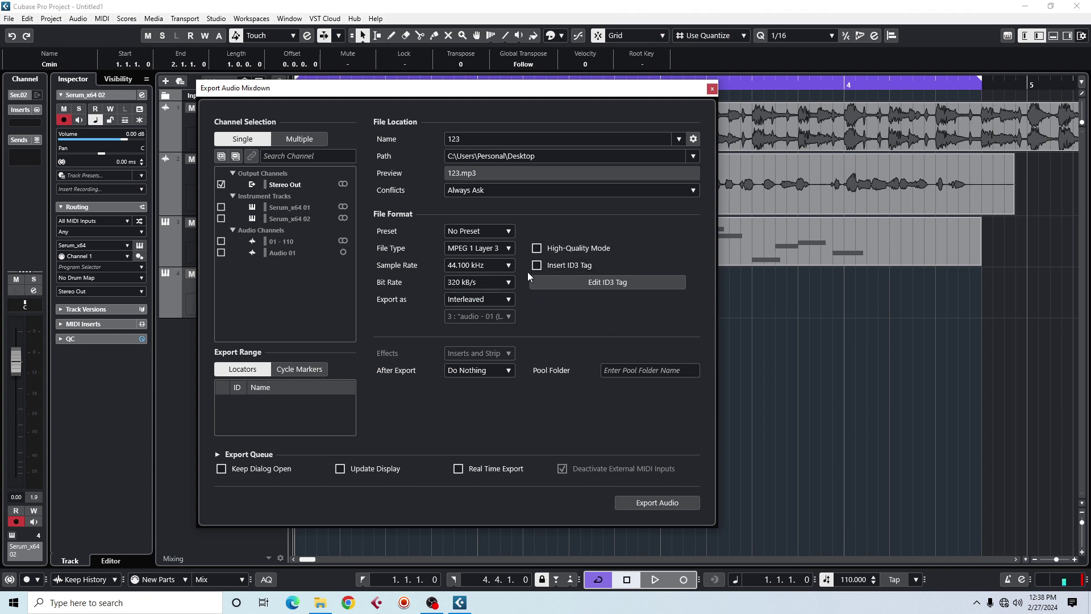
left_click(478, 283)
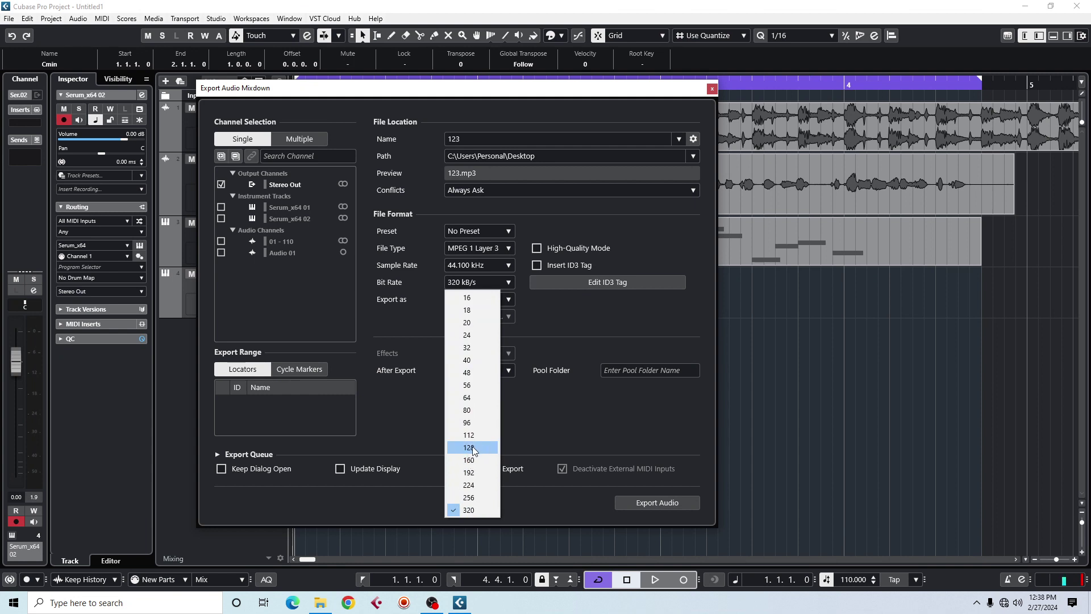
left_click(468, 509)
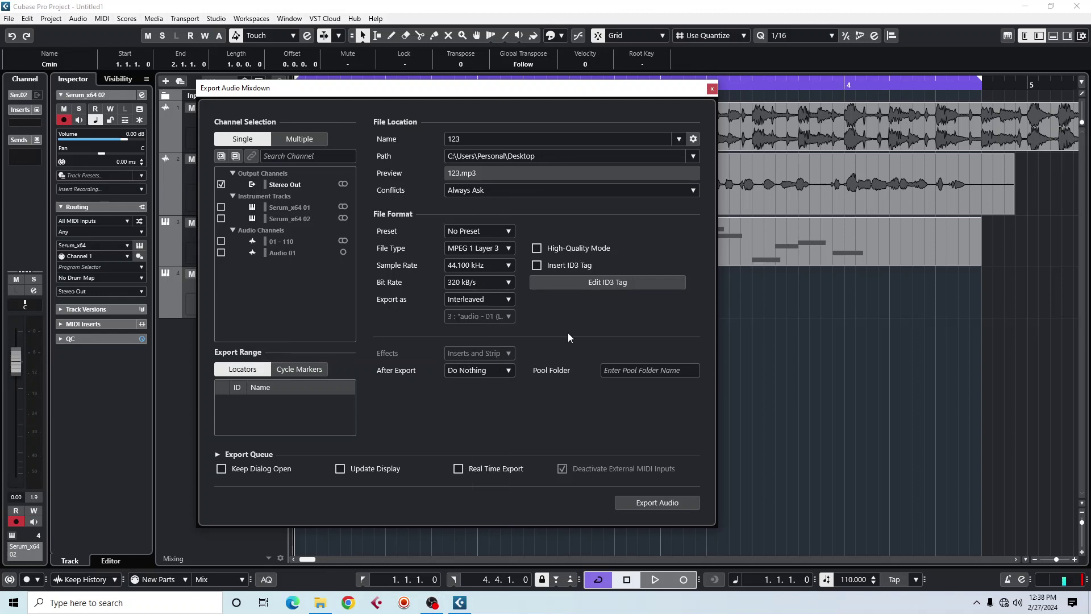
Export the audio mixdown of the project and deselect the Cmin part.
left_click(651, 503)
key("KP_Divide")
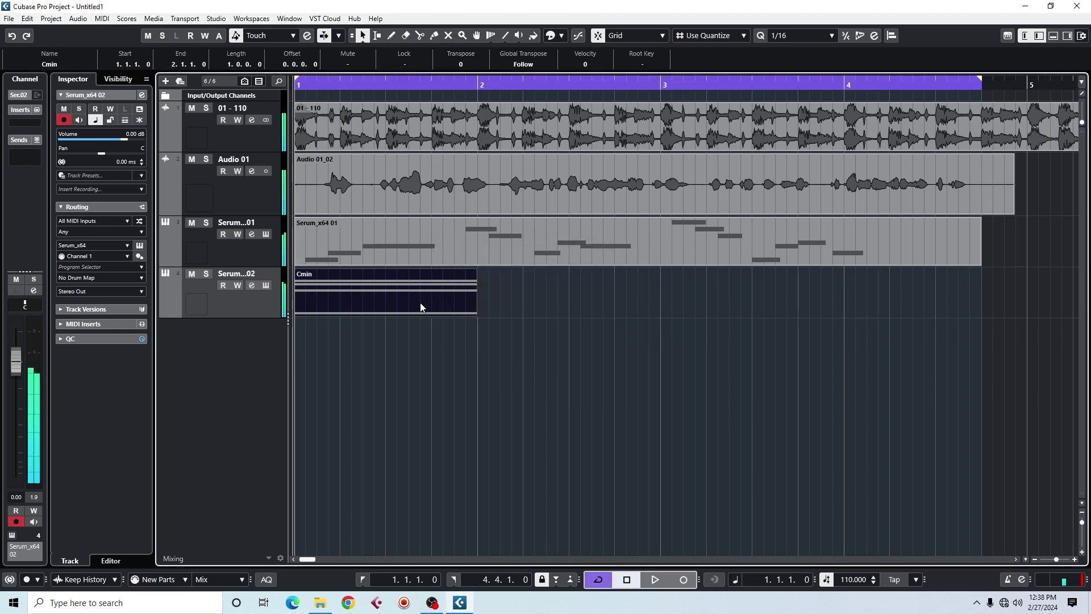
left_click(452, 384)
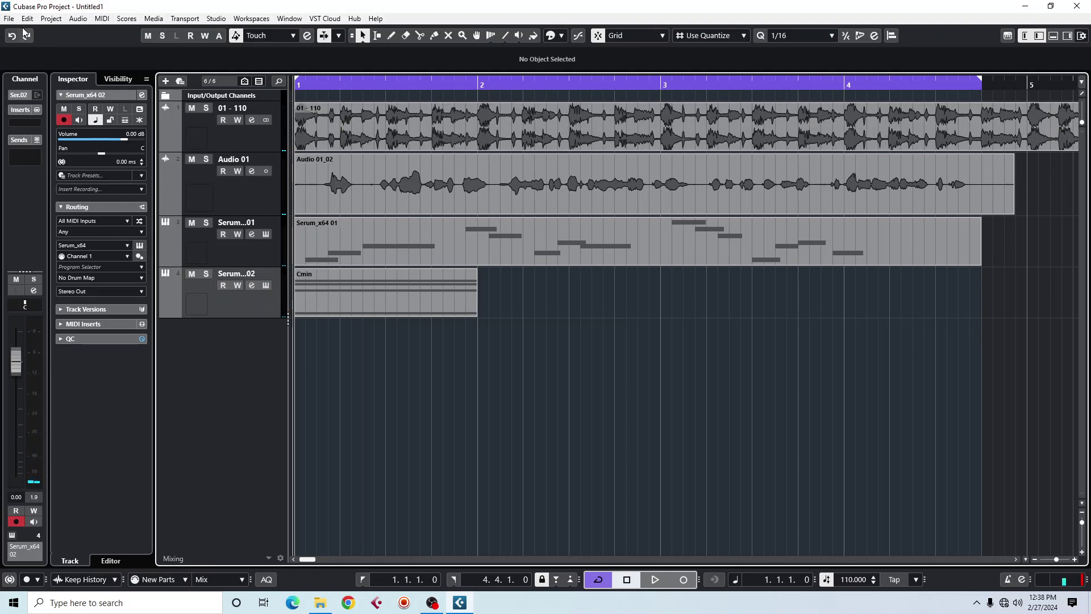
Save the project as a Cubase Project File named zxc in the Cubase 13 folder.
left_click(9, 18)
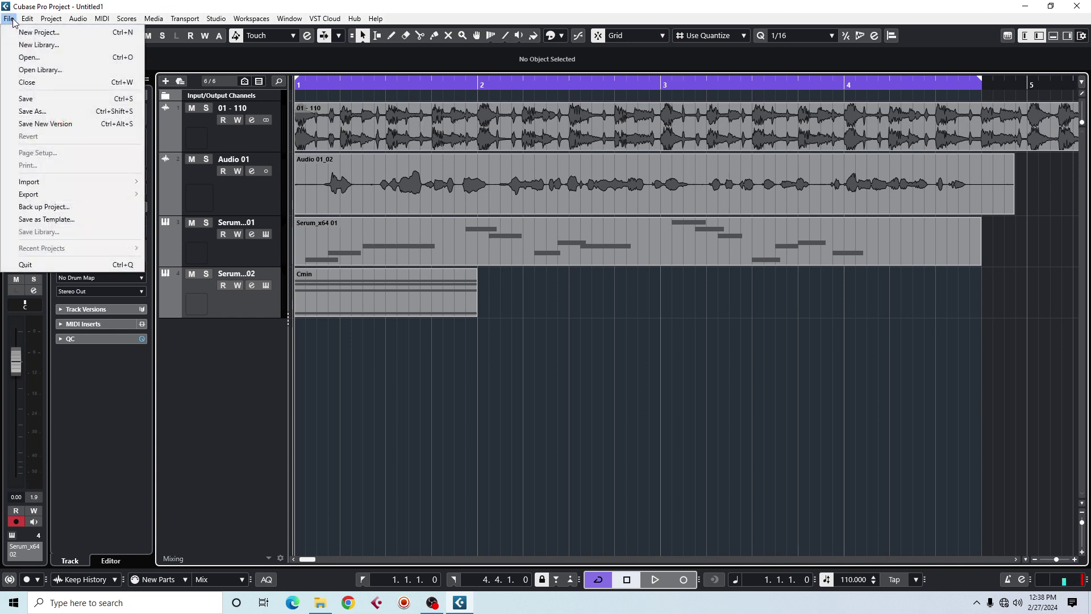
left_click(28, 100)
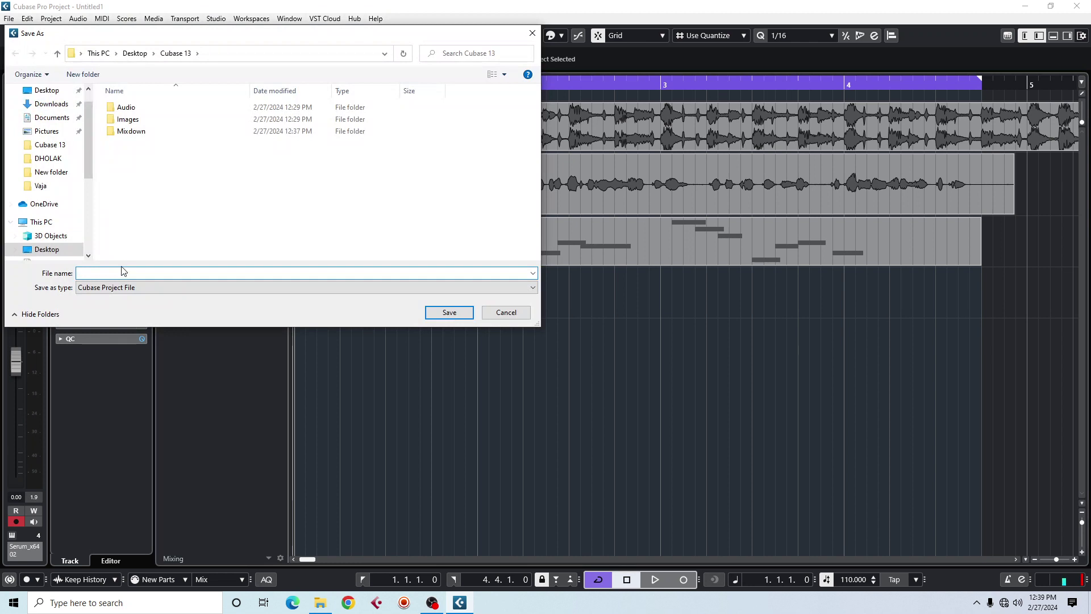
type("zxc")
left_click(449, 312)
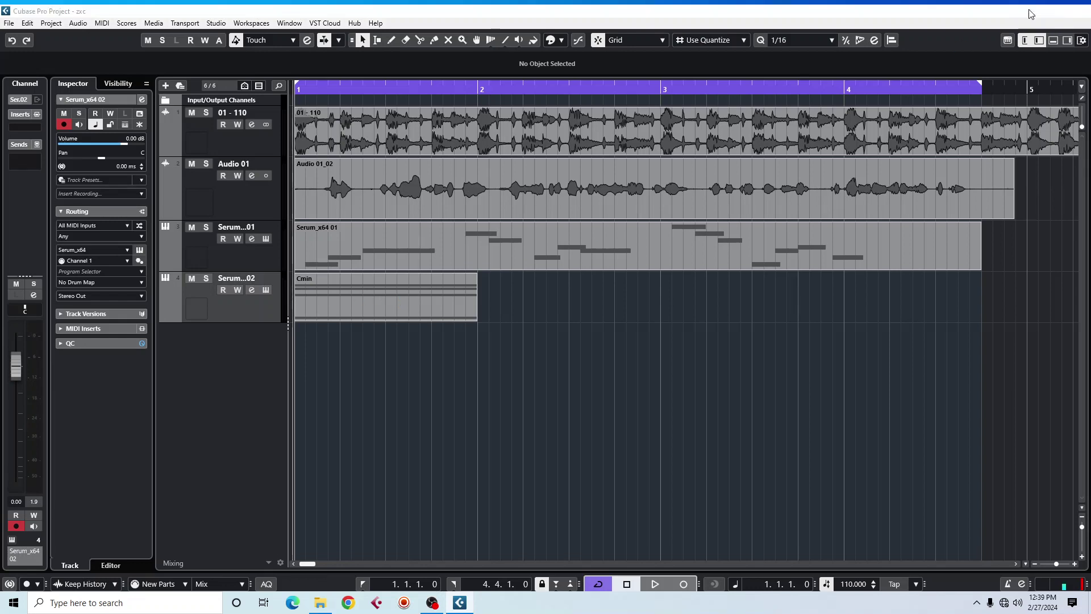
Minimize Cubase, check the saved project file and the Audio subfolder in the desktop's Cubase 13 folder, and close the folder window.
left_click(1026, 7)
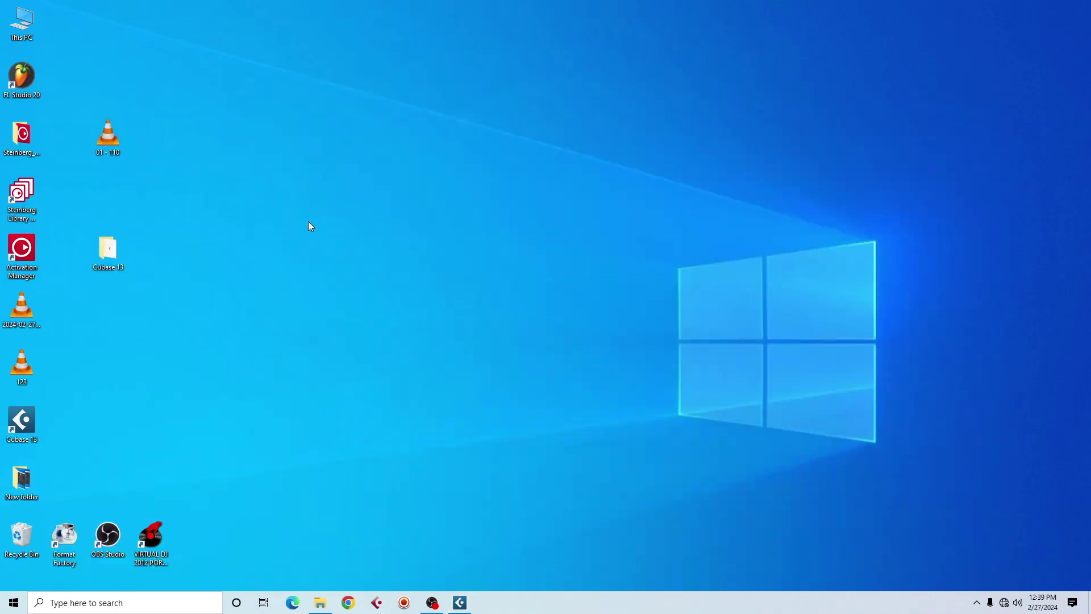
double_click(112, 247)
left_click(664, 117)
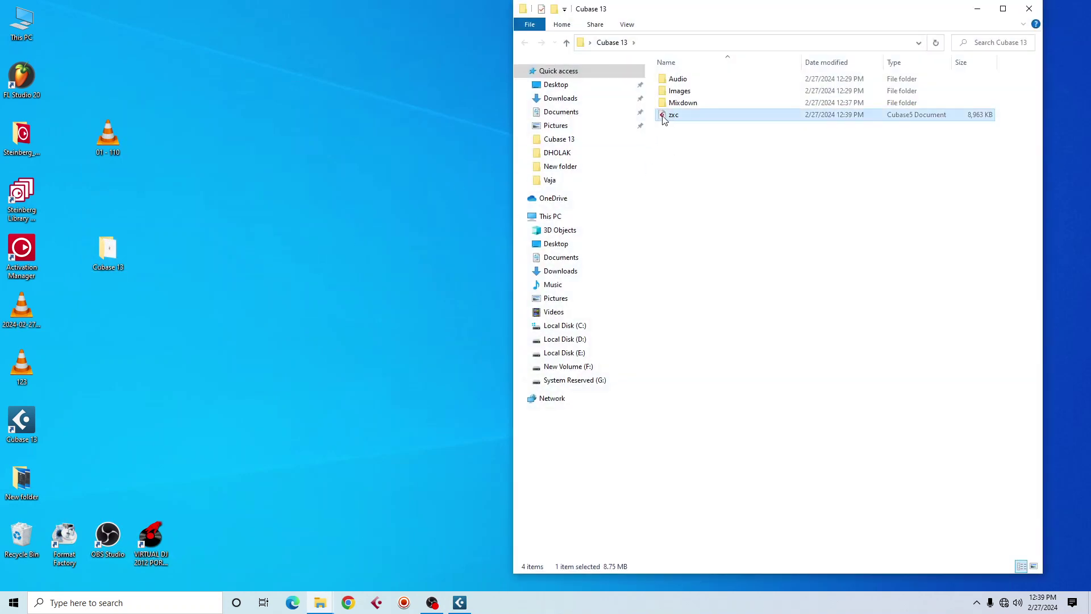
double_click(677, 80)
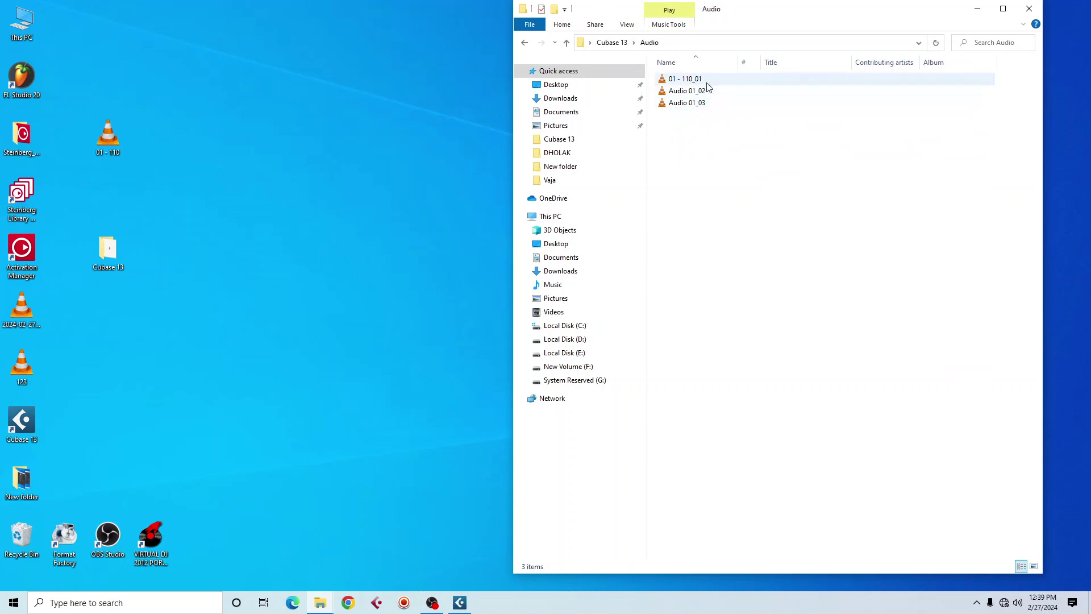
left_click(524, 43)
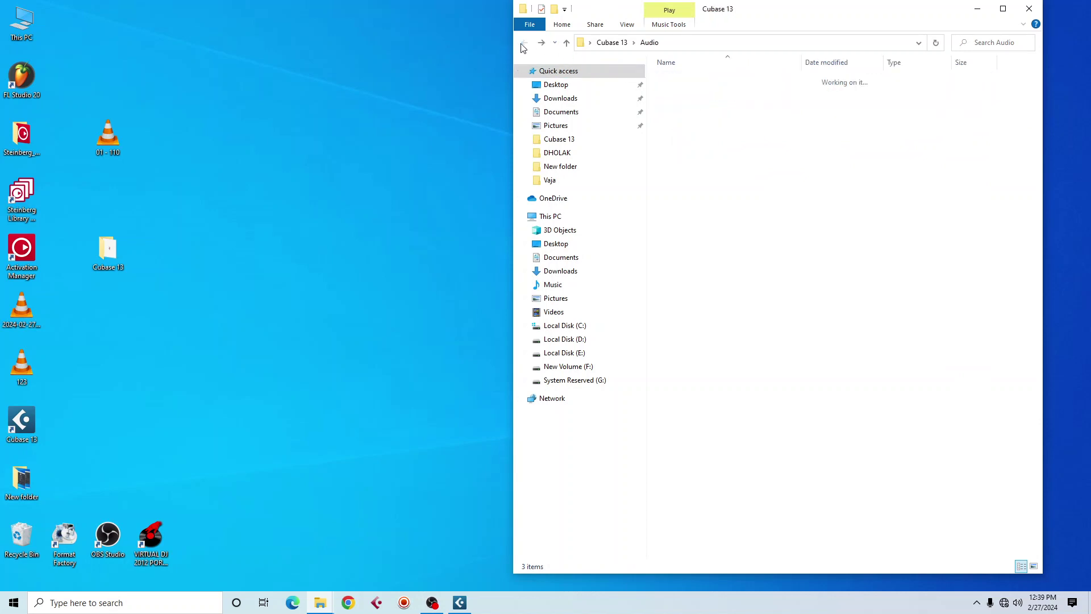
left_click(541, 43)
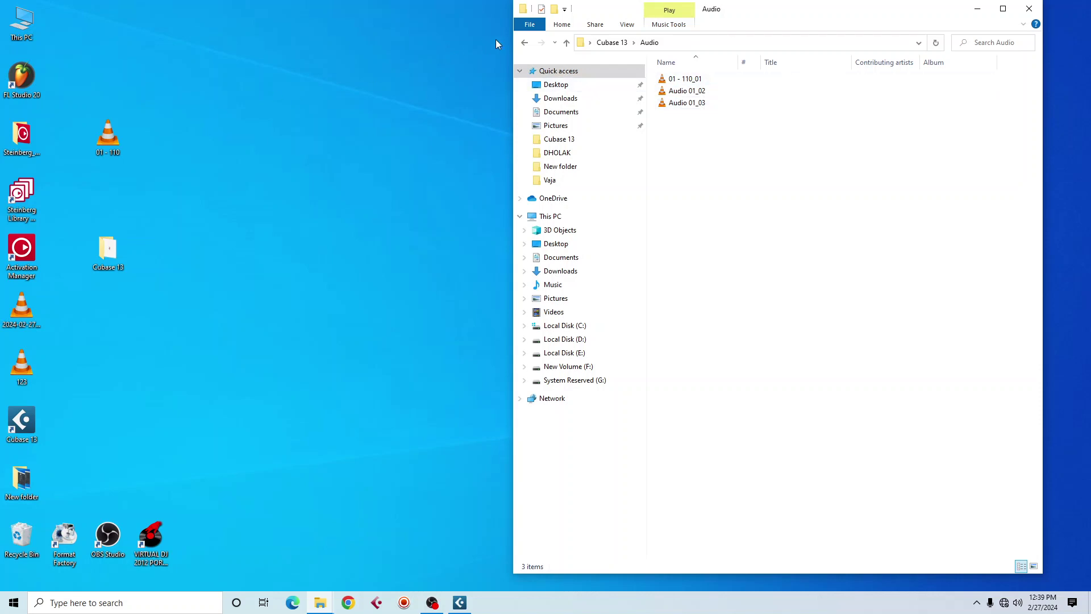
left_click(530, 44)
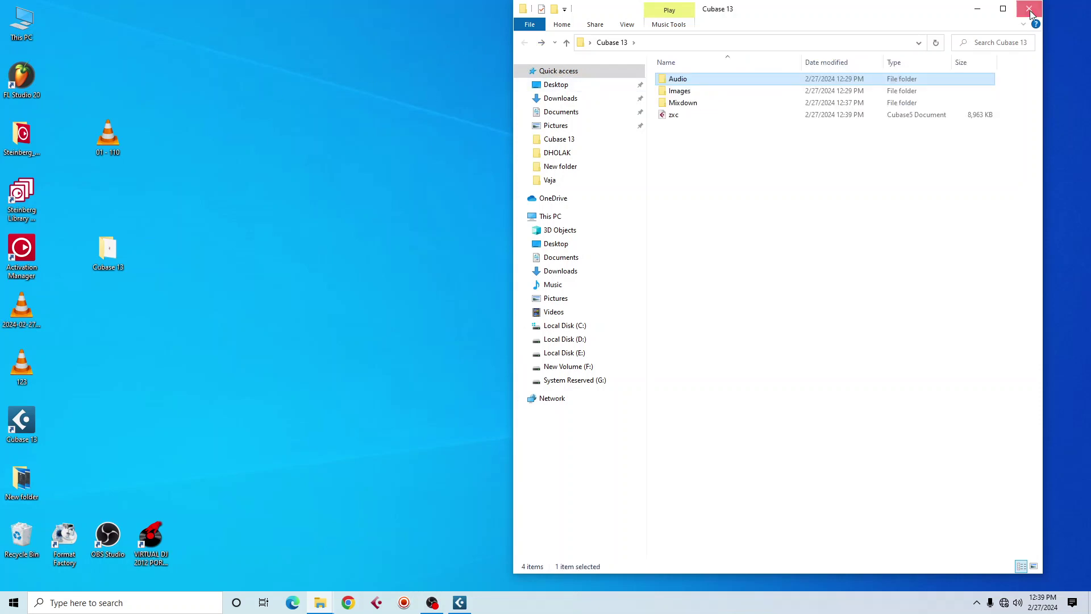
left_click(1029, 9)
Switch back to Cubase and play the zxc project from the start.
left_click(460, 602)
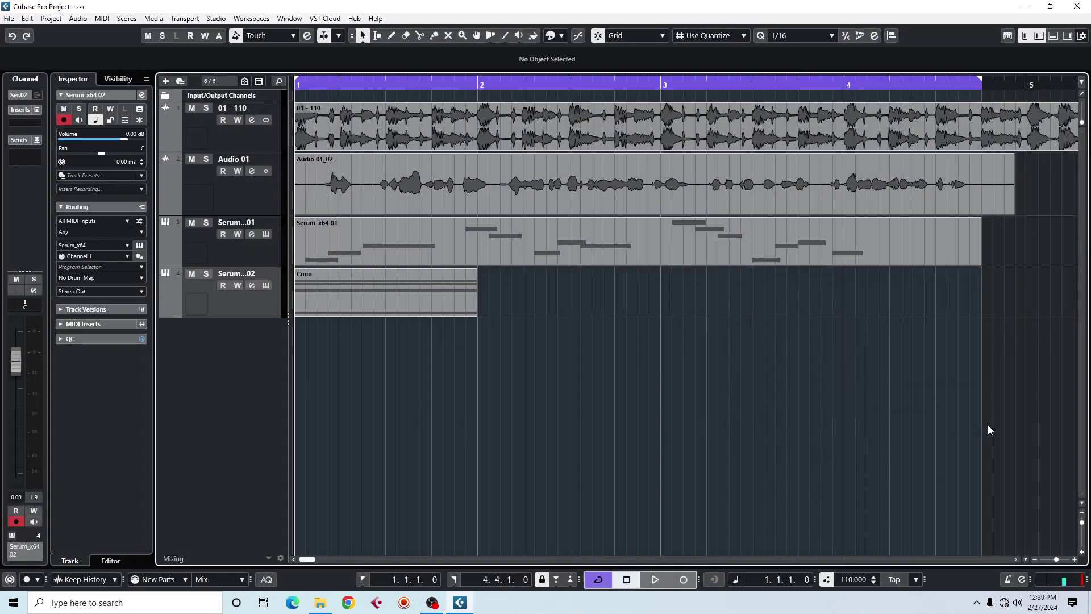
left_click(303, 82)
key("space")
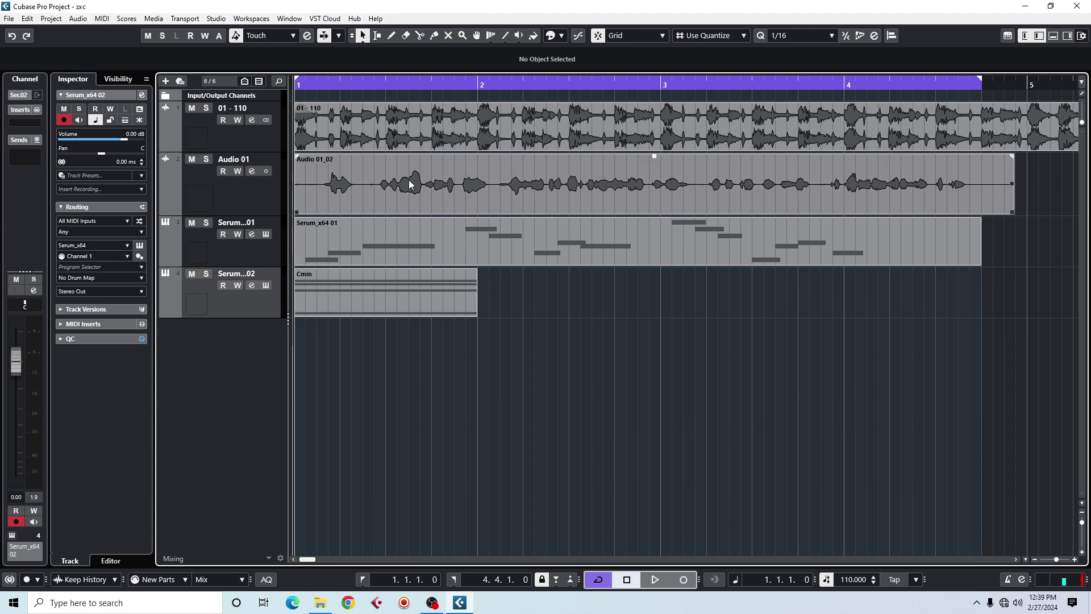